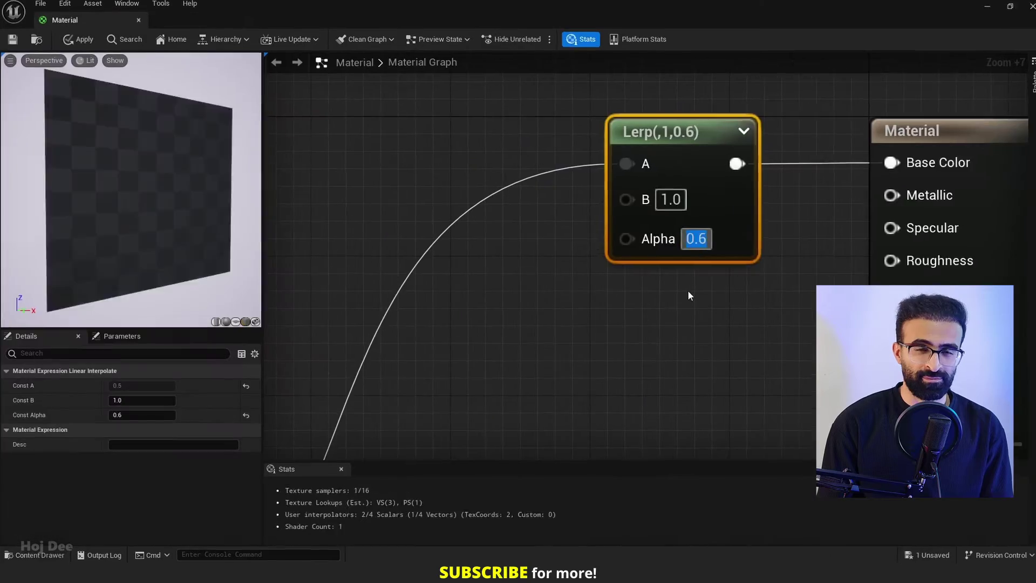
Step: Lower the Lerp node's Alpha in stages through 0.5, 0.4, 0.3 and 0.1 down to 0
text(0.5)
key(Return)
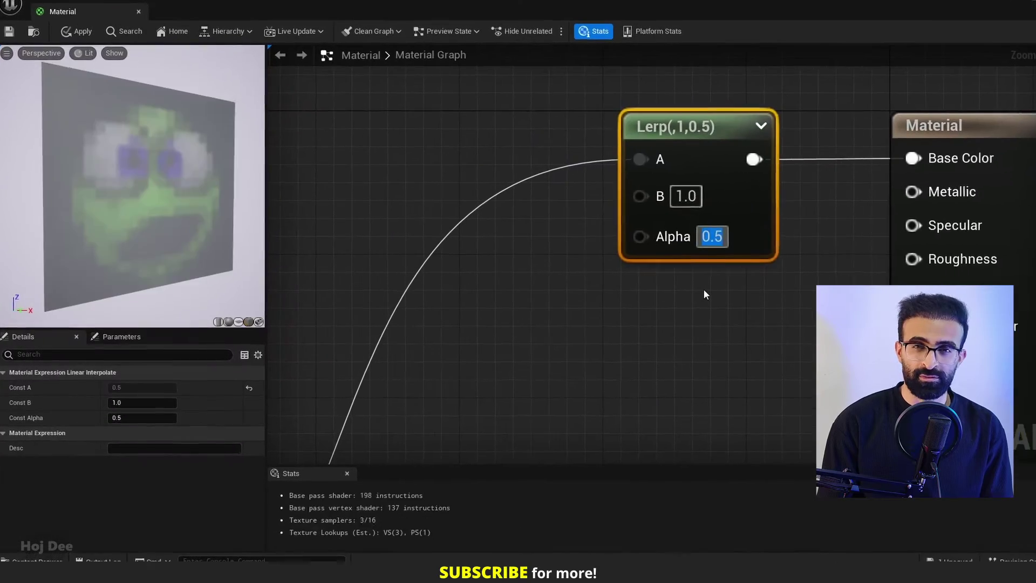
text(0.4)
key(Return)
text(0.3)
key(Return)
text(0.1)
key(Return)
text(0)
key(Return)
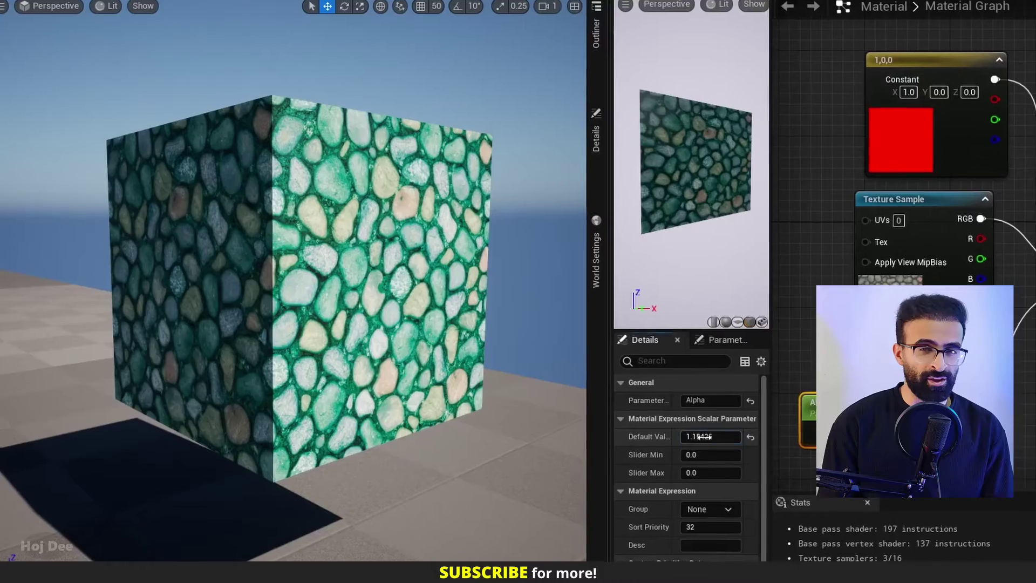
Step: Increase the default values of the Alpha and Alpha Contrast scalar parameters
mouse_move(737, 441)
mouse_down()
mouse_move(766, 441)
mouse_move(750, 442)
mouse_up()
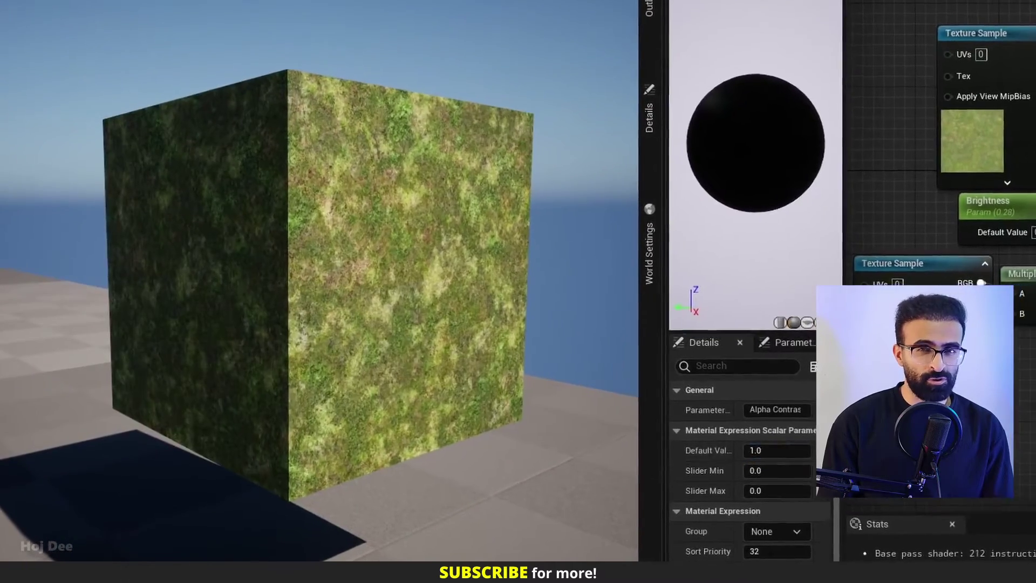
drag(777, 452, 796, 453)
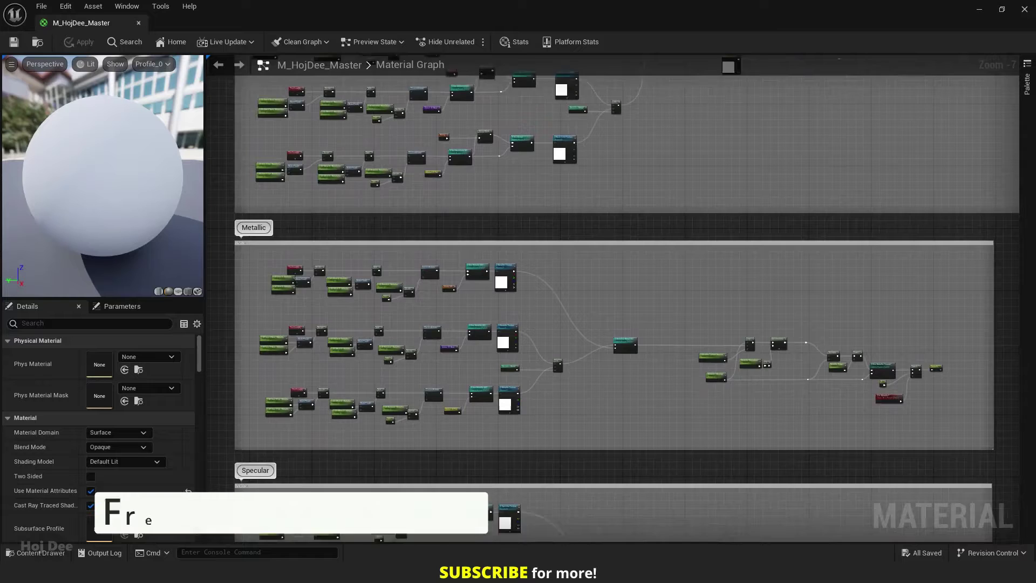
Step: Examine the Metallic, Specular and Roughness sections of the M_HojDee_Master material graph
right_drag(248, 320, 252, 57)
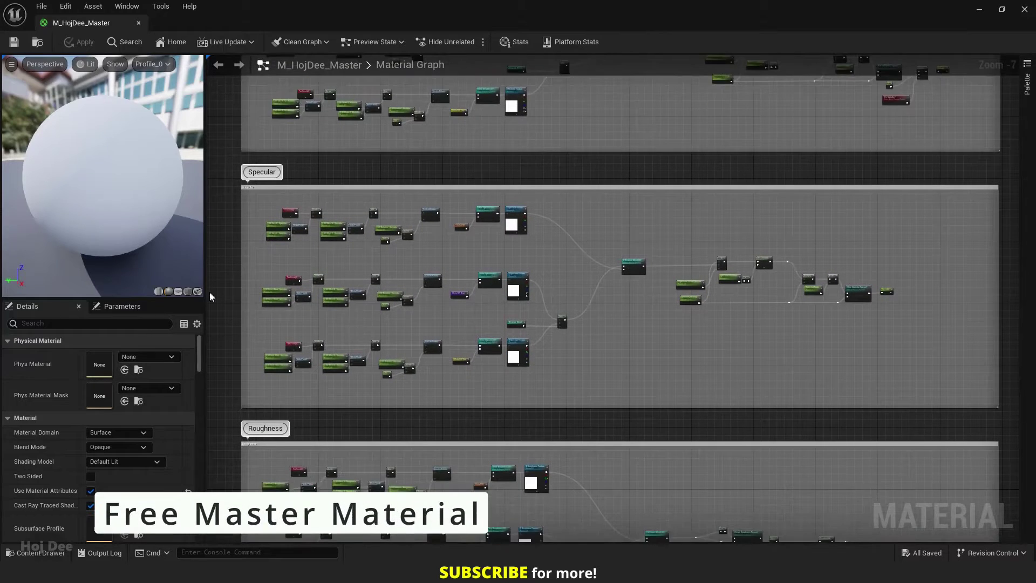
right_drag(215, 329, 220, 72)
right_drag(211, 375, 217, 65)
right_drag(208, 241, 238, 269)
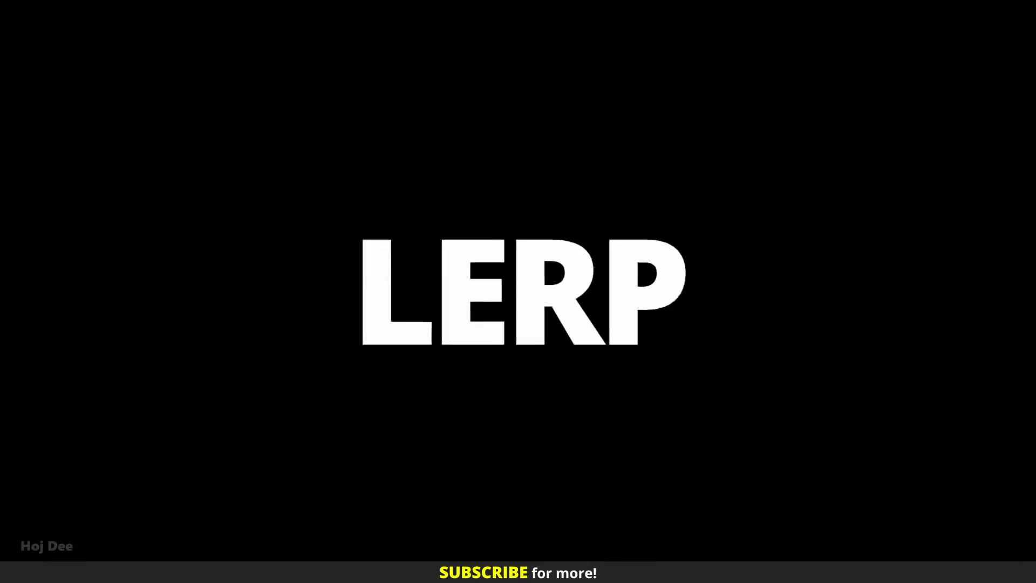
Step: Add a Linear Interpolate node to the empty area of the material graph
right_click(508, 135)
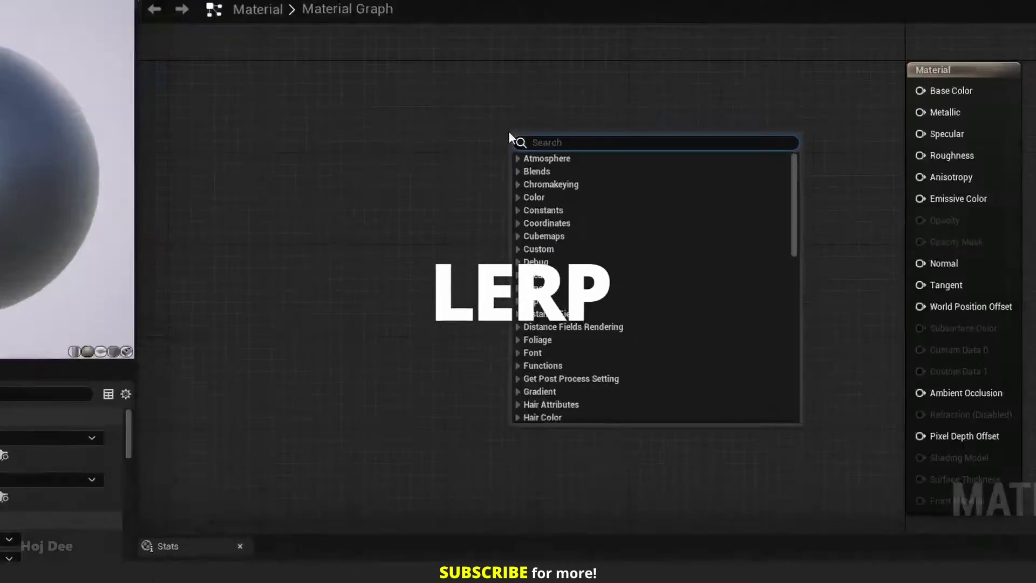
text(linear interp)
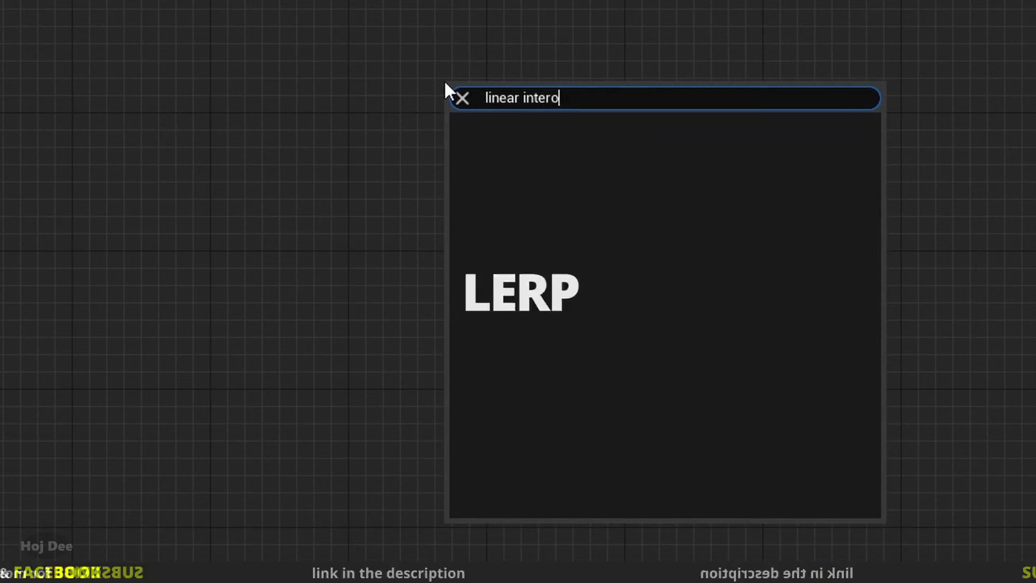
text(olate)
key(Return)
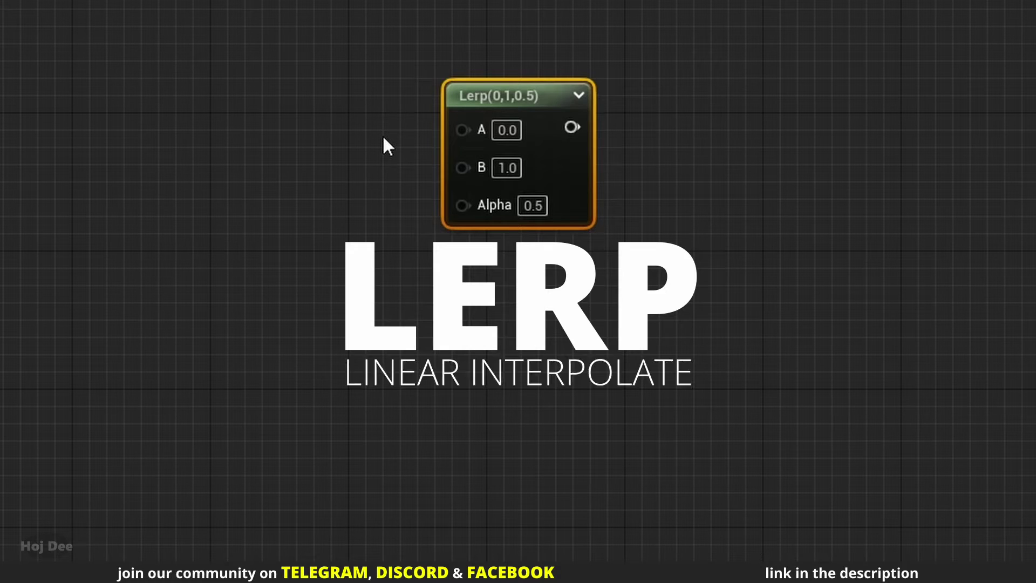
Step: Add a second Lerp node by searching for "lerp" and place it directly below the first one
click(461, 278)
right_click(458, 270)
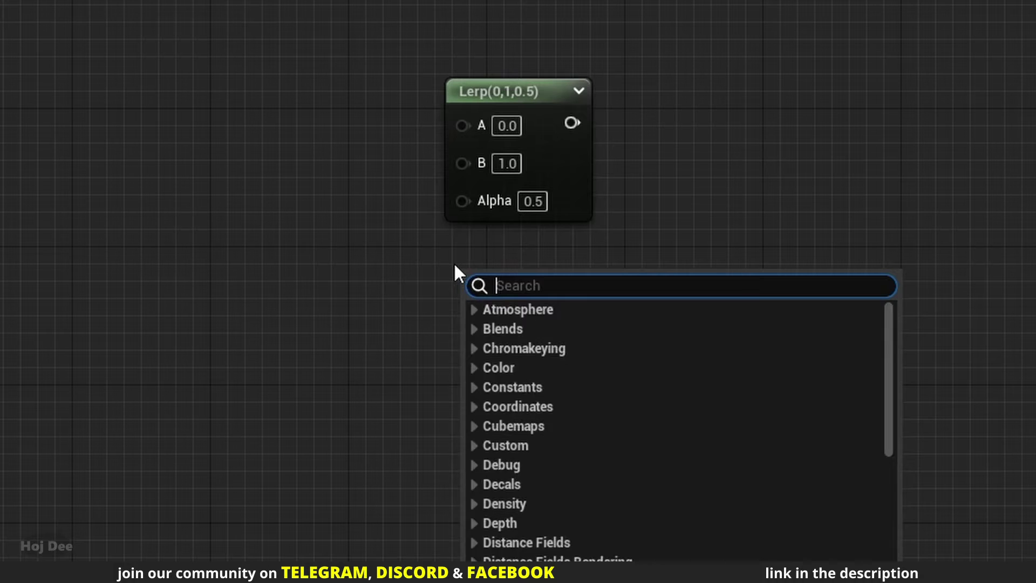
text(lerp)
click(493, 398)
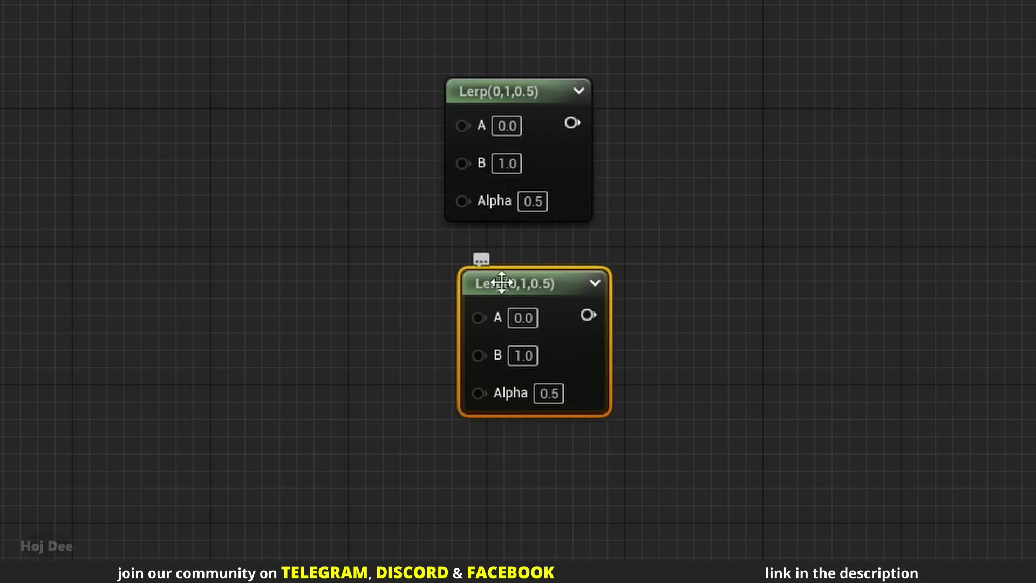
drag(501, 282, 492, 249)
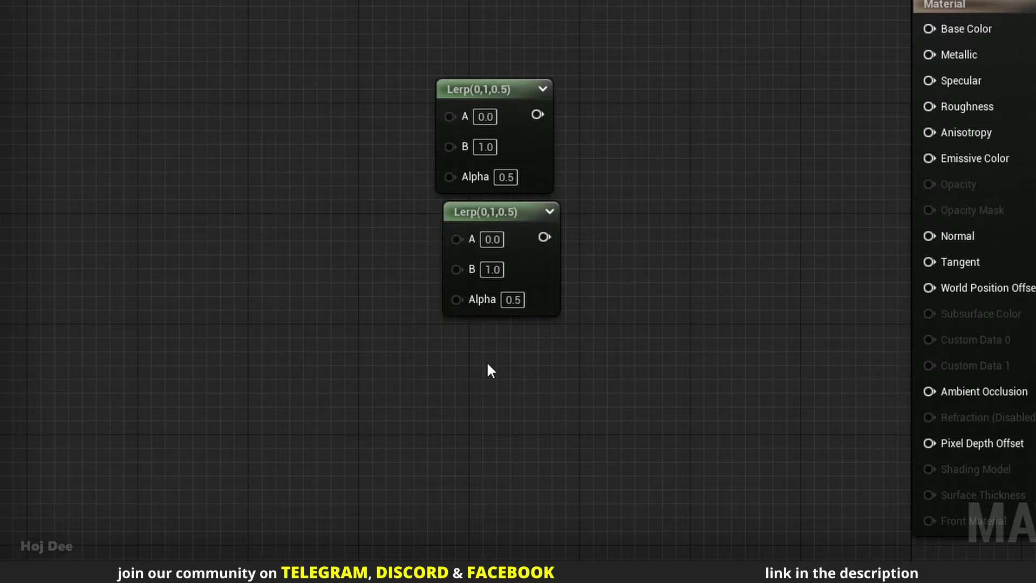
Step: Add a third Lerp node below the other two and delete both extra Lerp nodes
click(487, 365)
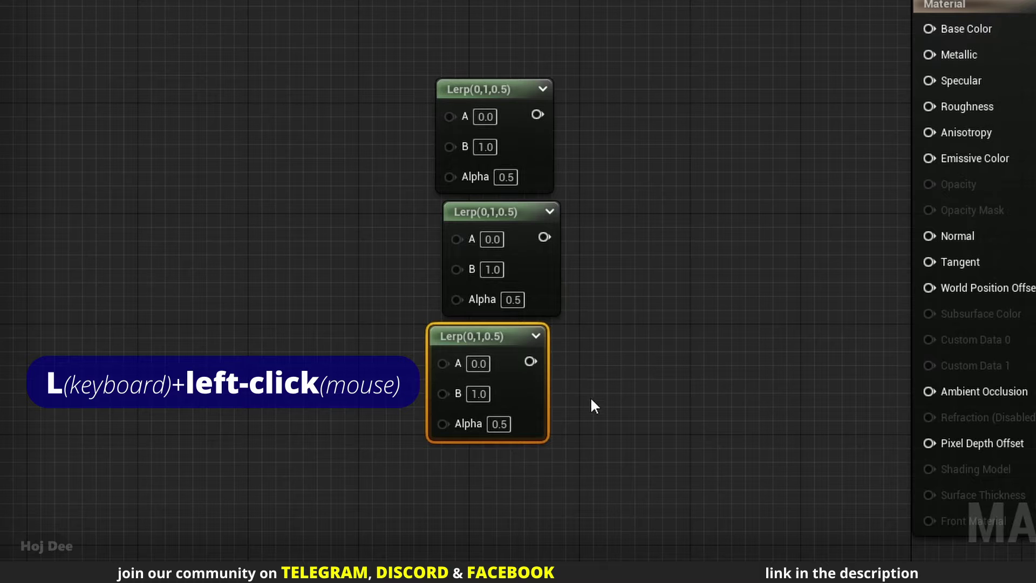
drag(629, 285, 421, 368)
key(Delete)
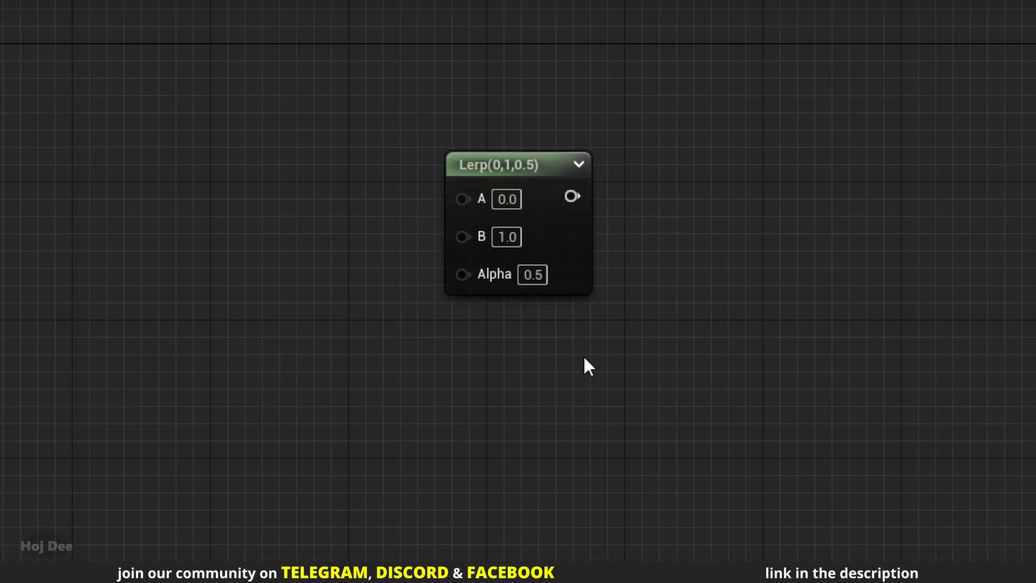
Step: Add a Constant node beside the Lerp node and connect its output to the Lerp's Alpha input
click(481, 175)
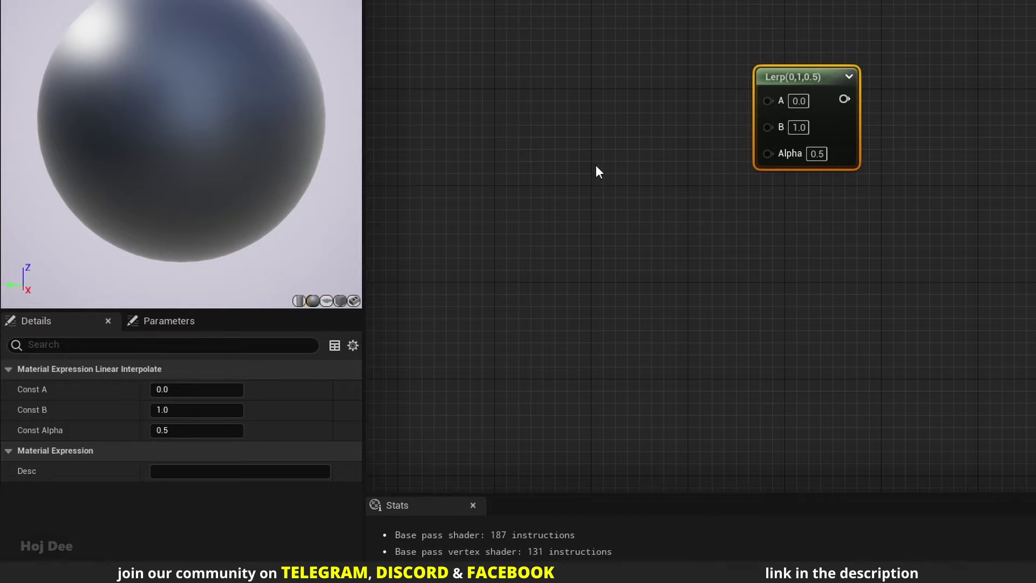
click(611, 130)
drag(655, 134, 744, 150)
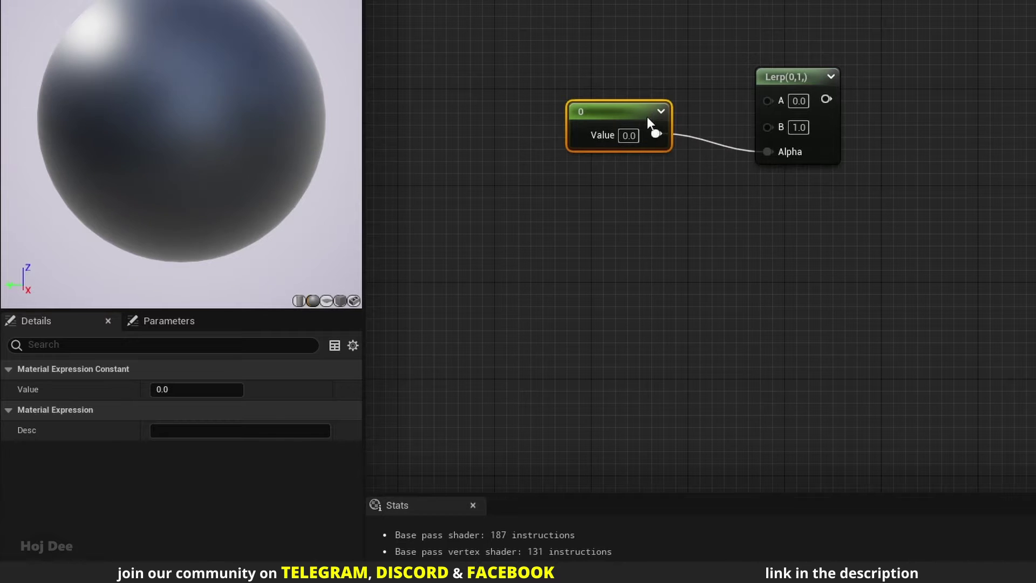
drag(648, 118, 611, 142)
Step: Enter the creator's name as the Lerp node's description
click(823, 153)
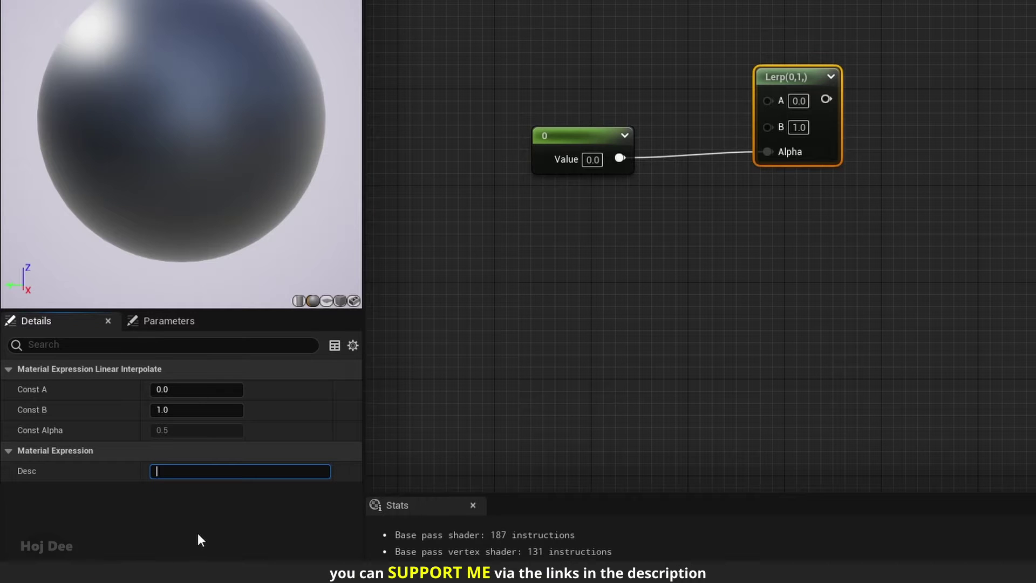
text(Hoj Dee)
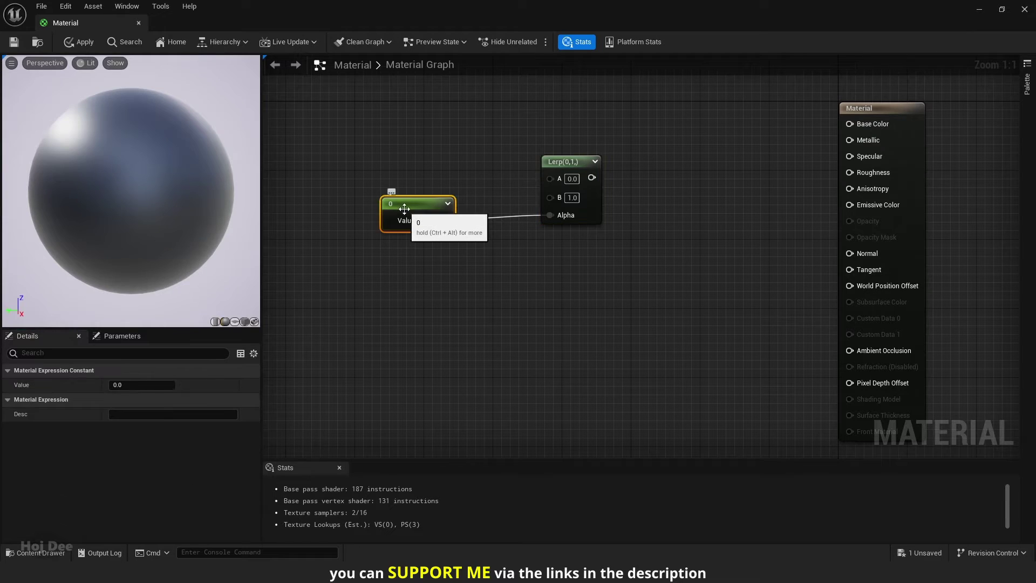
Step: Replace the connected Constant with a column of unconnected Constant, Constant 2 Vector, Constant 3 Vector, Constant 4 Vector and Texture Sample nodes
key(Delete)
click(379, 160)
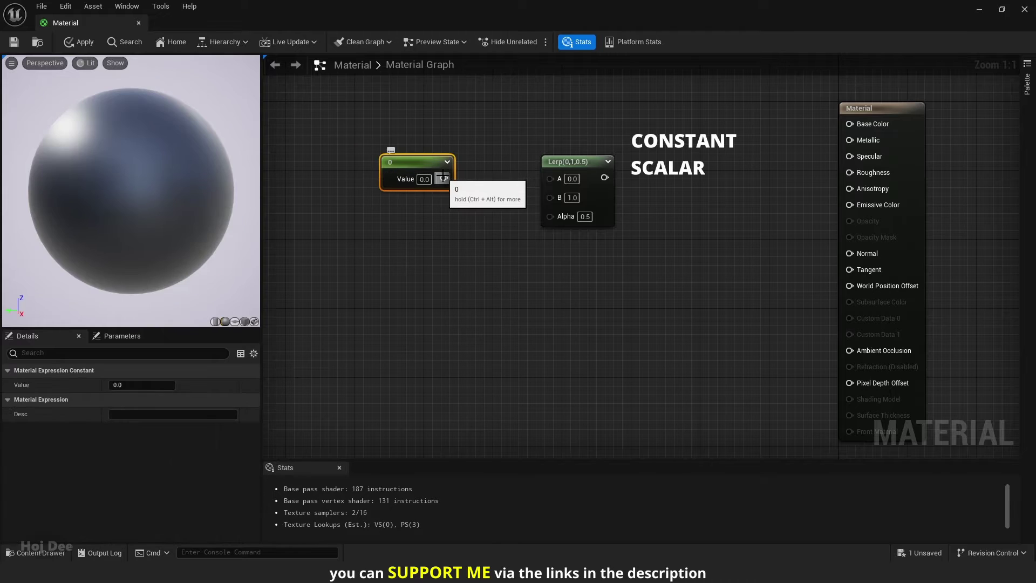
click(401, 209)
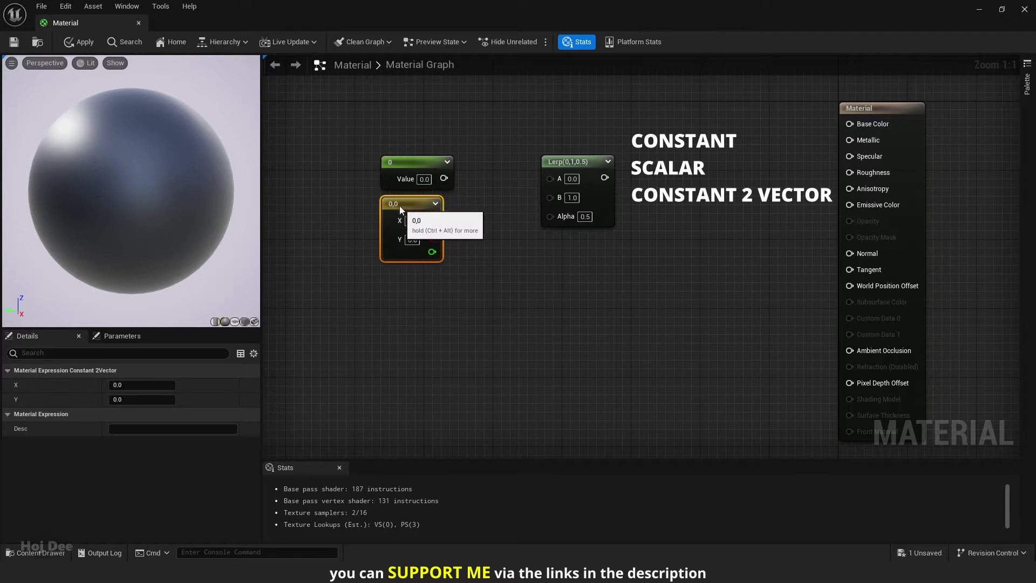
click(397, 270)
drag(409, 273, 351, 261)
click(392, 378)
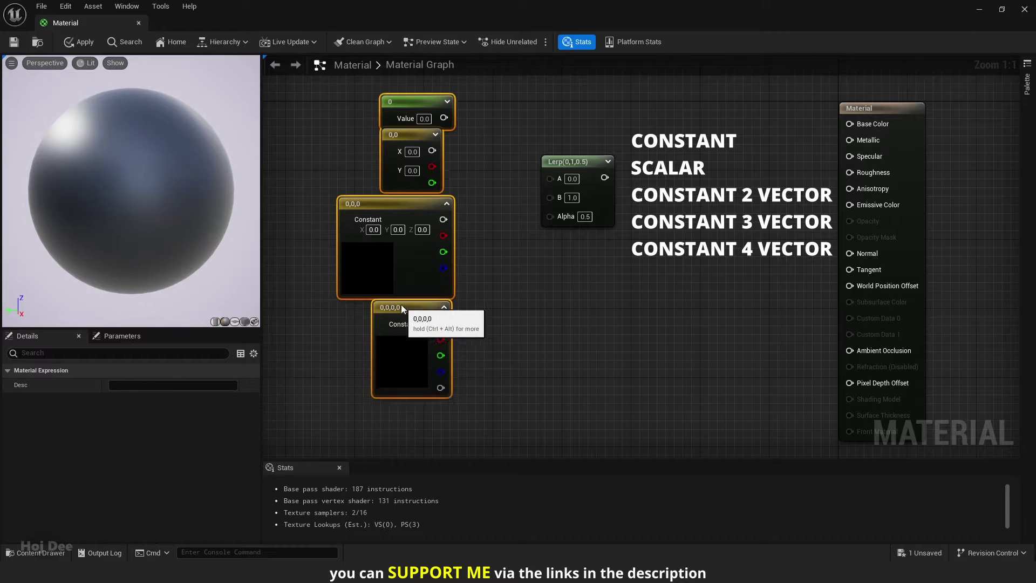
click(411, 434)
click(367, 389)
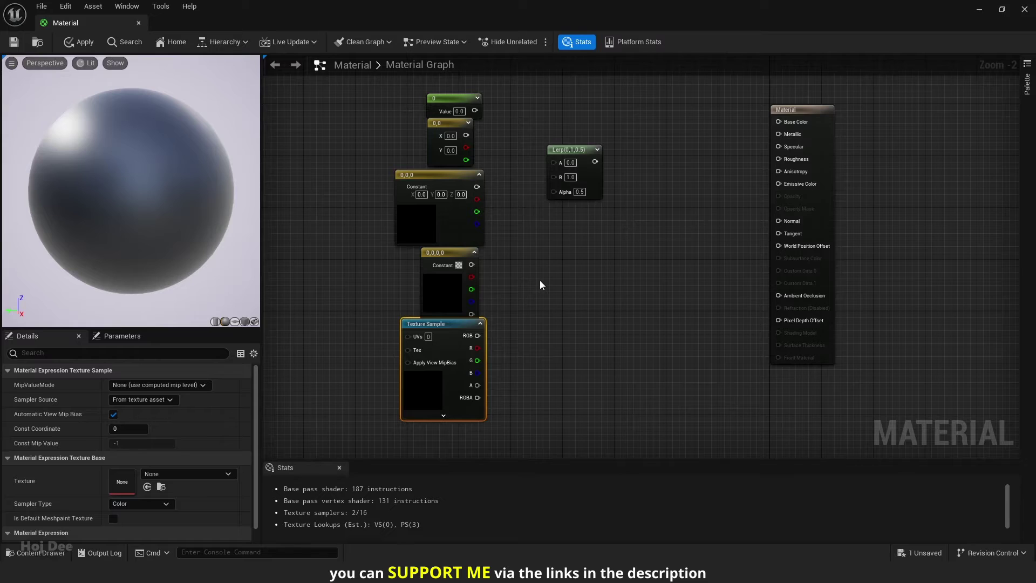
Step: Connect the Constant 2 Vector to Lerp A, the Constant 3 Vector to Lerp B, and the Lerp output to Base Color
right_drag(580, 265, 533, 362)
scroll(533, 361, up, 2)
drag(379, 186, 498, 223)
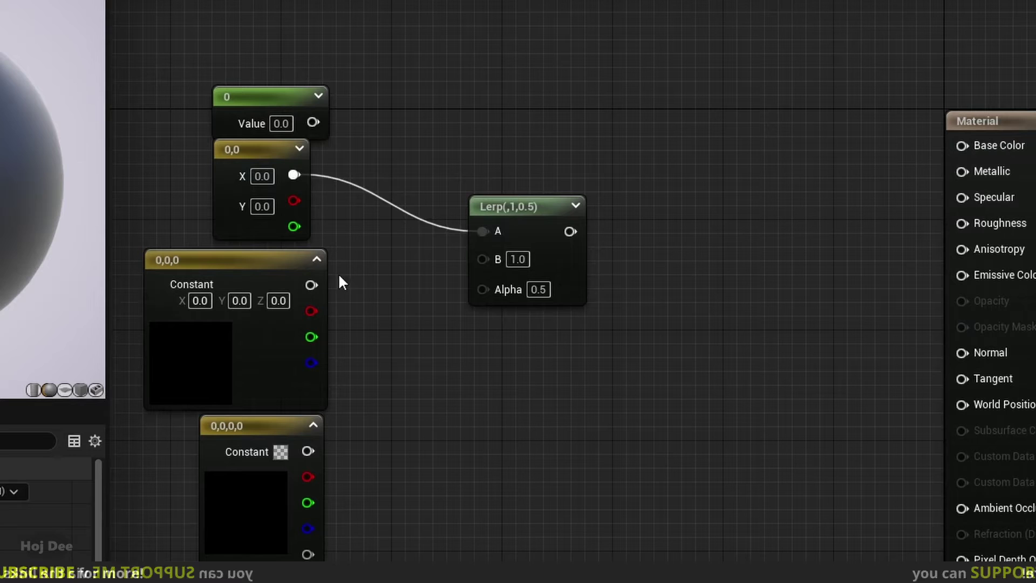
drag(390, 256, 500, 239)
drag(570, 232, 963, 146)
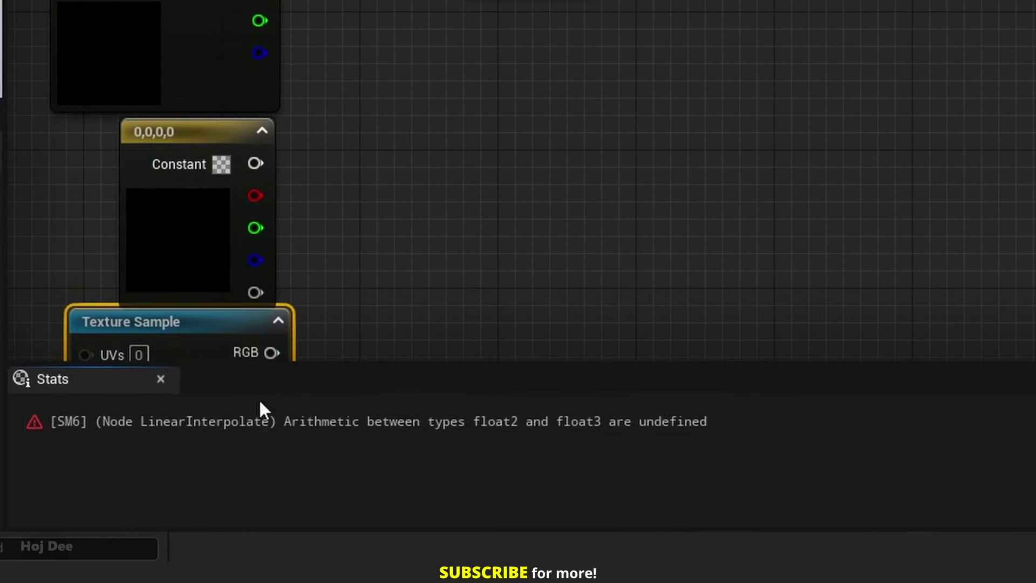
Step: Insert an AppendVector node fed by the Constant 2 Vector's combined and red outputs, and connect its result to Lerp A
right_drag(375, 123, 533, 235)
click(169, 139)
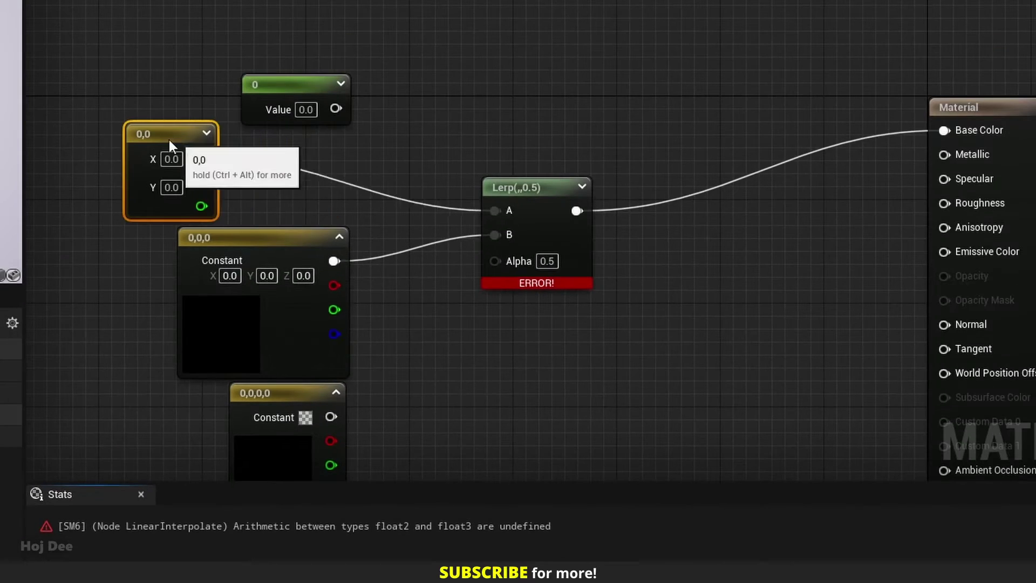
drag(188, 158, 265, 153)
text(append)
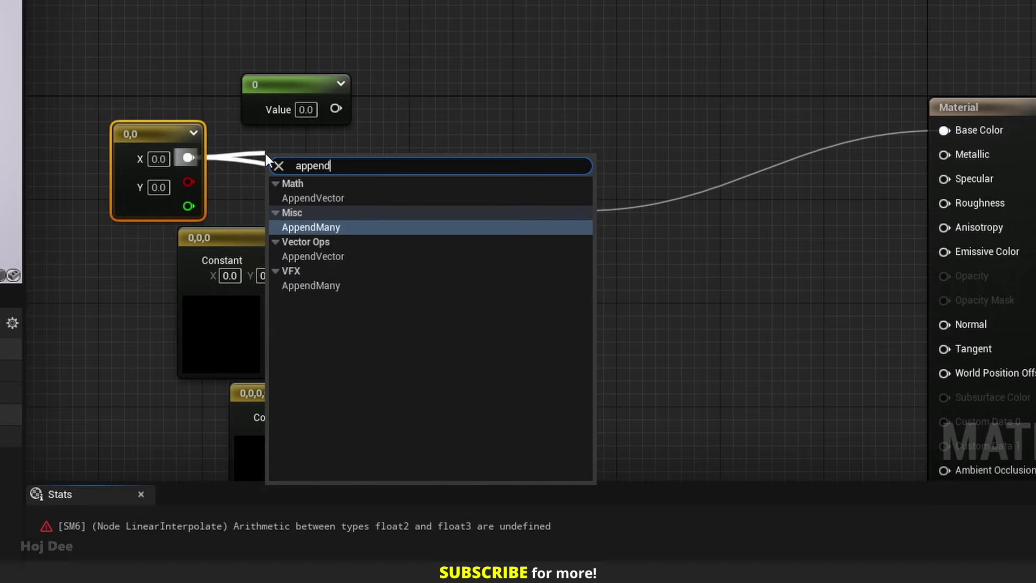
click(313, 198)
drag(188, 182, 278, 211)
drag(324, 187, 494, 210)
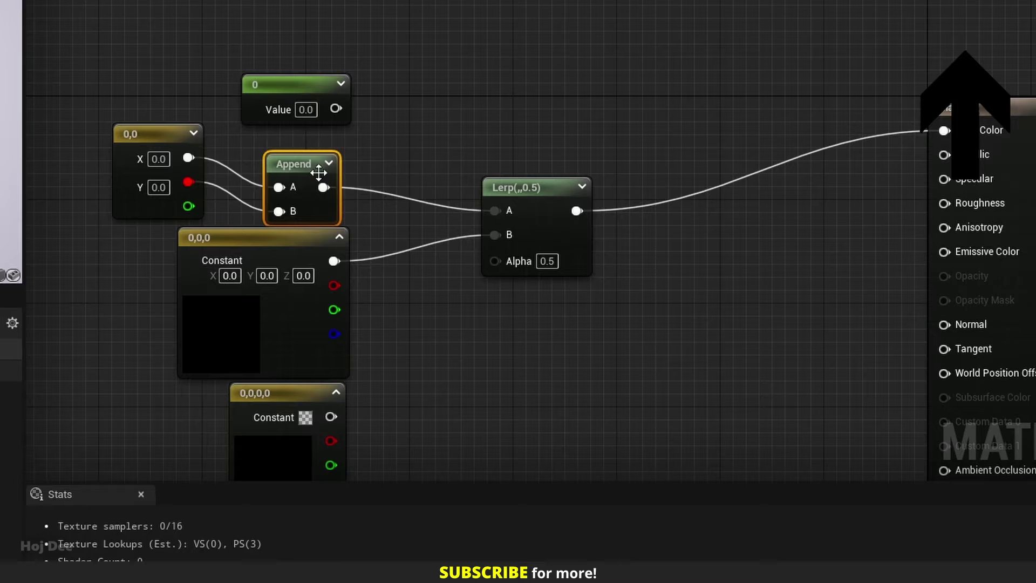
drag(318, 164, 320, 147)
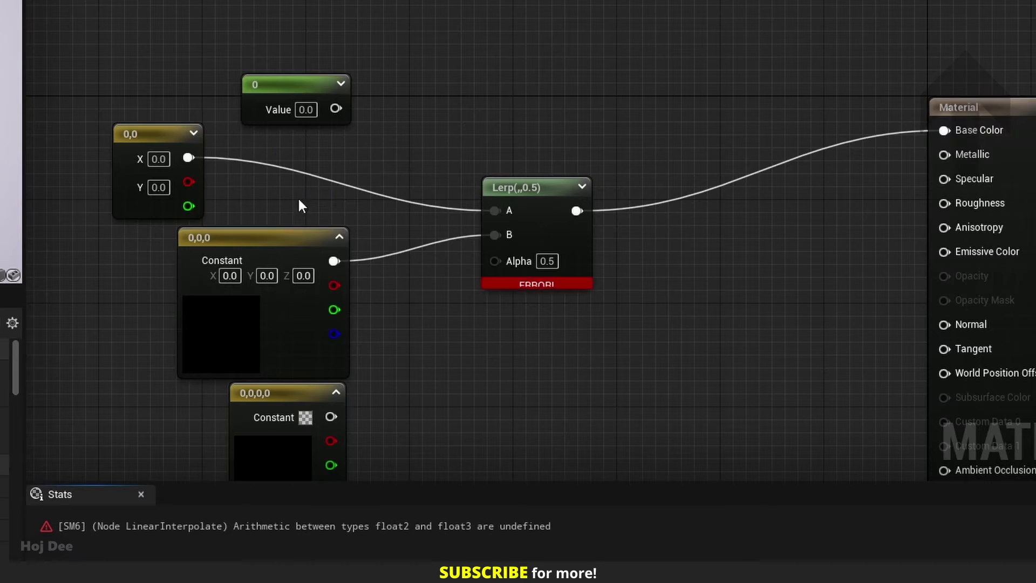
Step: Insert a component mask with R and G enabled between the Constant 3 Vector and Lerp B
drag(350, 280, 492, 235)
text(component)
key(Return)
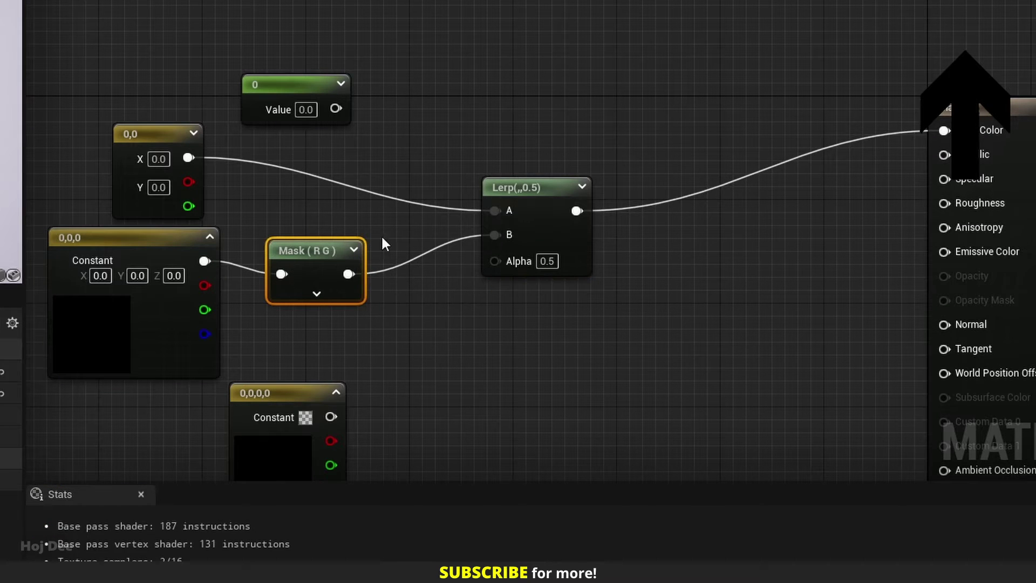
Step: Delete the mask, then wire the Constant 3 Vector directly to Lerp B and the single-value Constant to Lerp A
key(Delete)
drag(204, 261, 492, 235)
drag(335, 109, 508, 215)
click(318, 84)
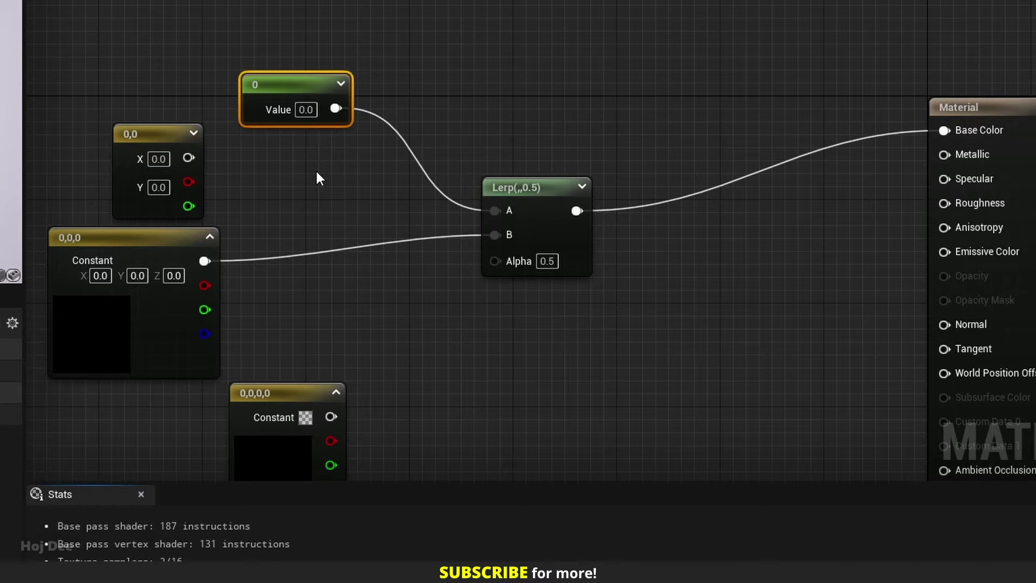
Step: Swap the Lerp B input first to the Constant 2 Vector and then to the Constant 4 Vector
scroll(316, 171, down, 1)
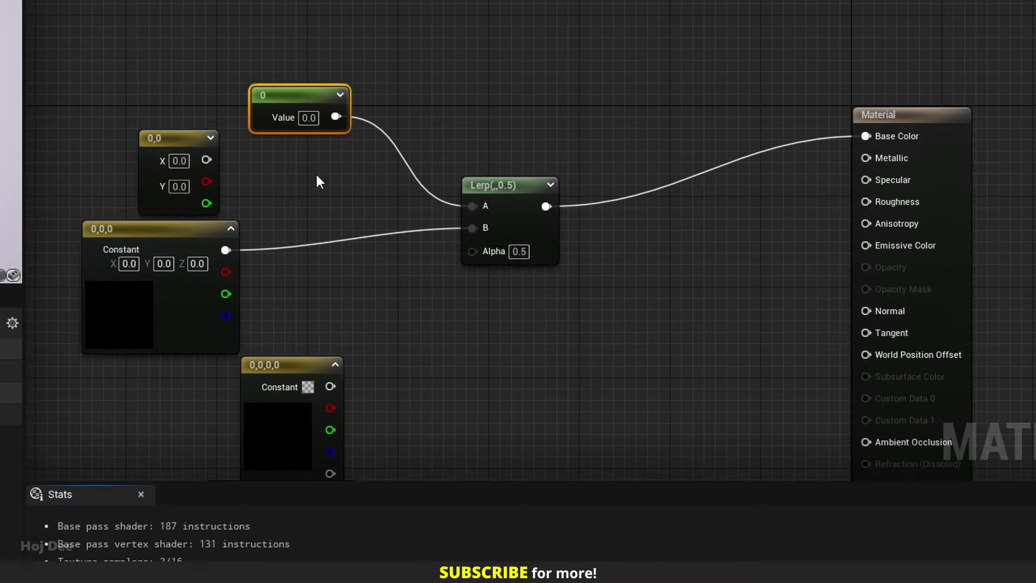
drag(203, 159, 477, 227)
right_drag(331, 371, 325, 284)
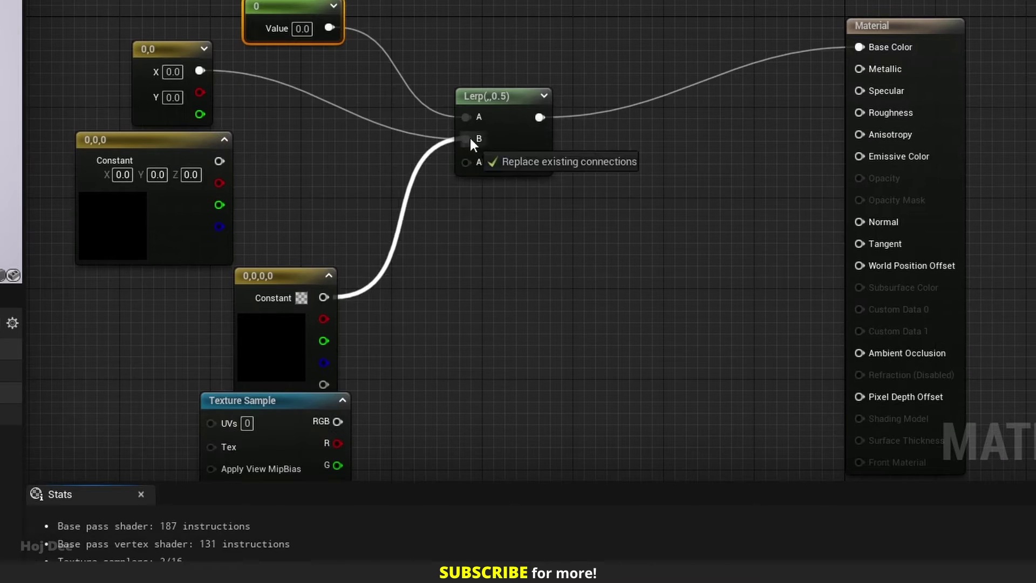
drag(470, 138, 467, 138)
Step: Connect the Texture Sample to Lerp B and assign a texture to it
right_drag(294, 420, 316, 317)
click(320, 318)
click(196, 474)
click(201, 374)
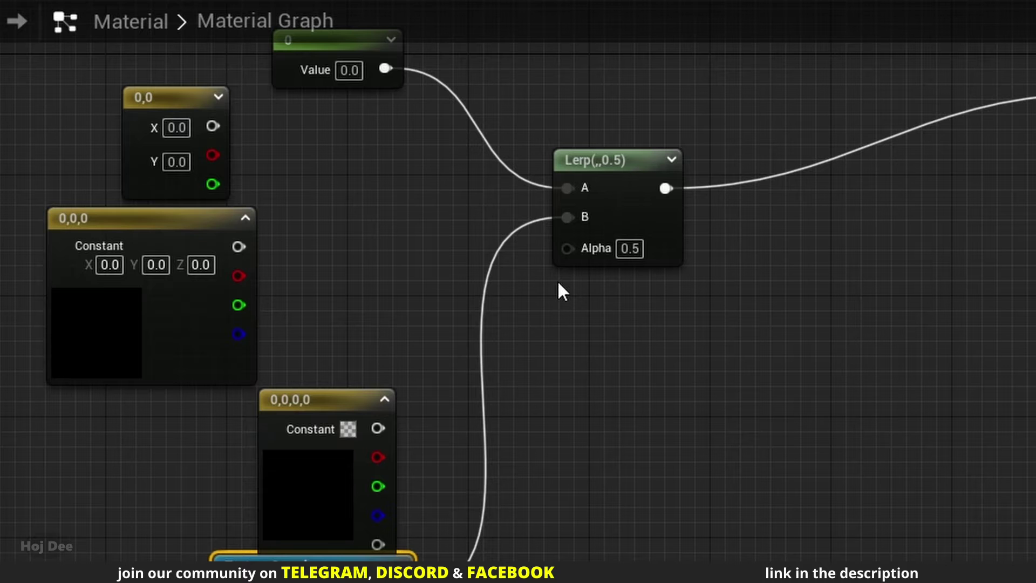
Step: Disconnect the Lerp's A and B inputs and move the node closer to the Material output node
alt+click(495, 159)
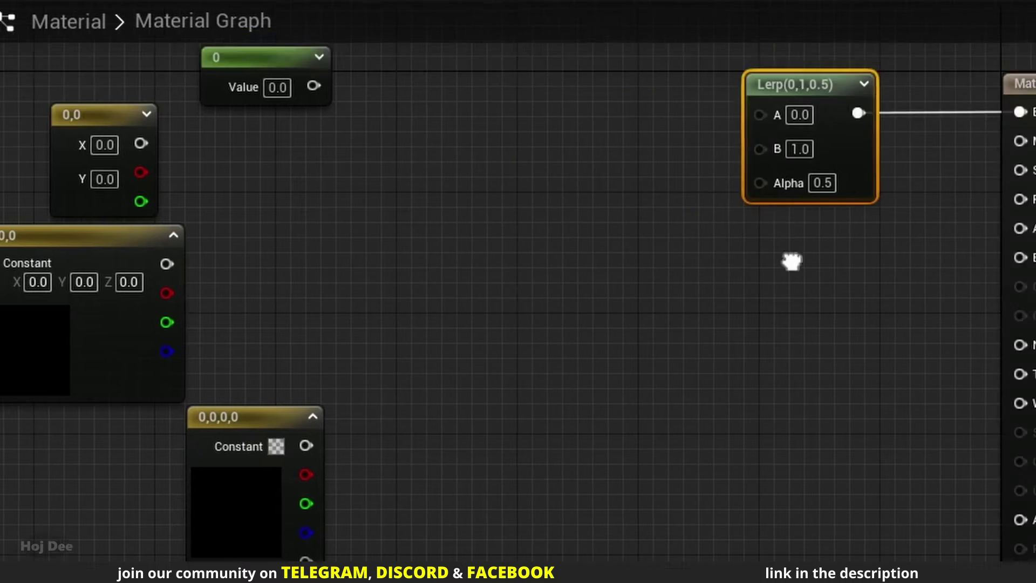
scroll(641, 312, up, 4)
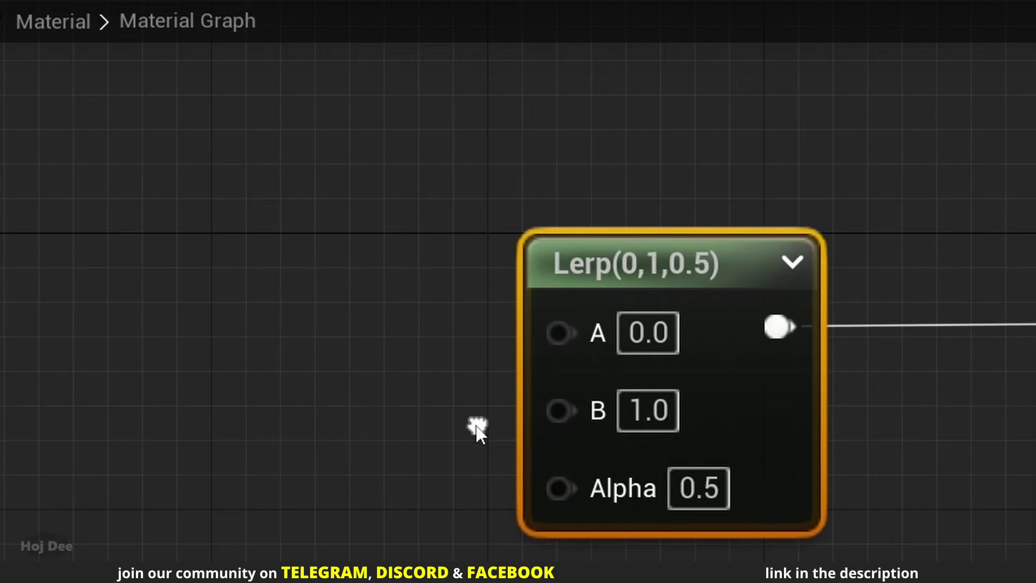
Step: Set the Lerp node's Alpha to 0 and its A value to 0.5
click(702, 485)
text(0)
key(Return)
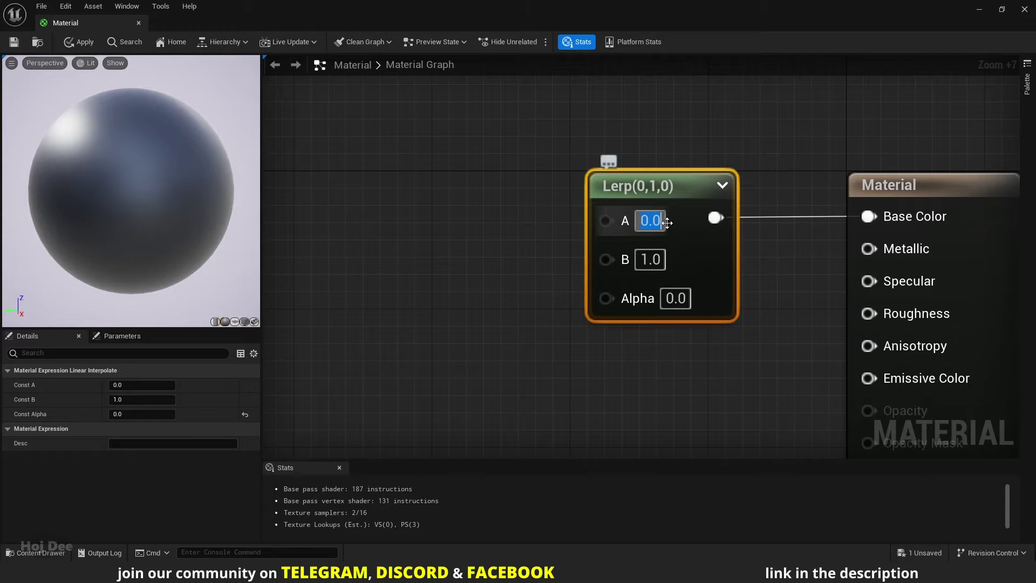
text(0.5)
key(Return)
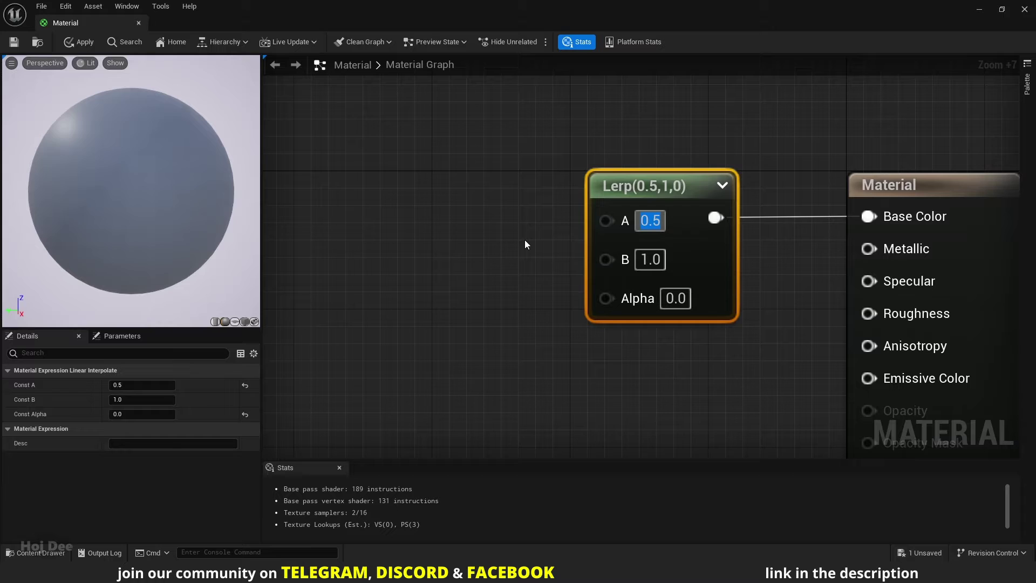
Step: Connect the Texture Sample's RGB output to Lerp A and switch the preview mesh to a plane
scroll(524, 239, down, 8)
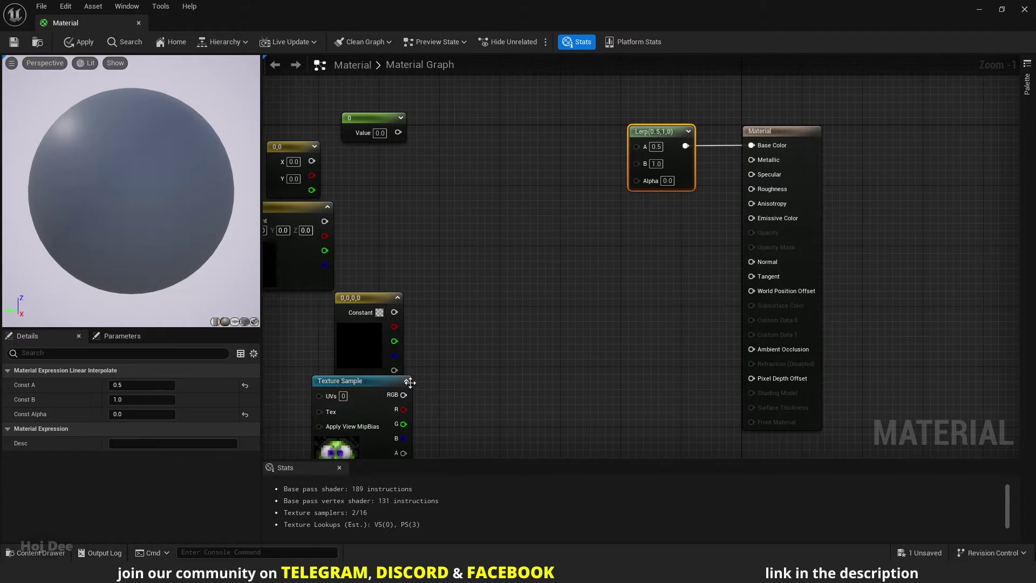
drag(593, 166, 639, 146)
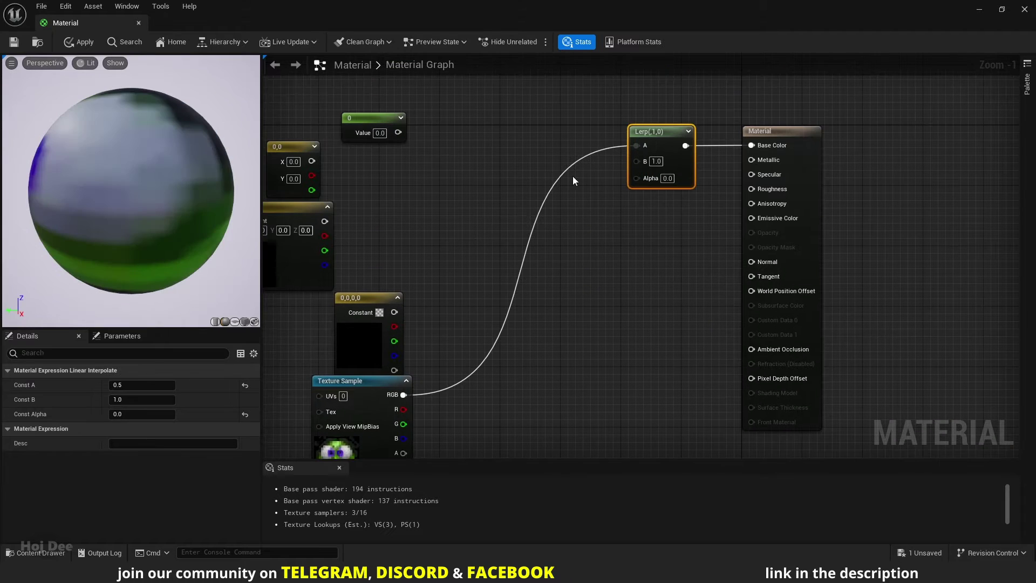
click(233, 321)
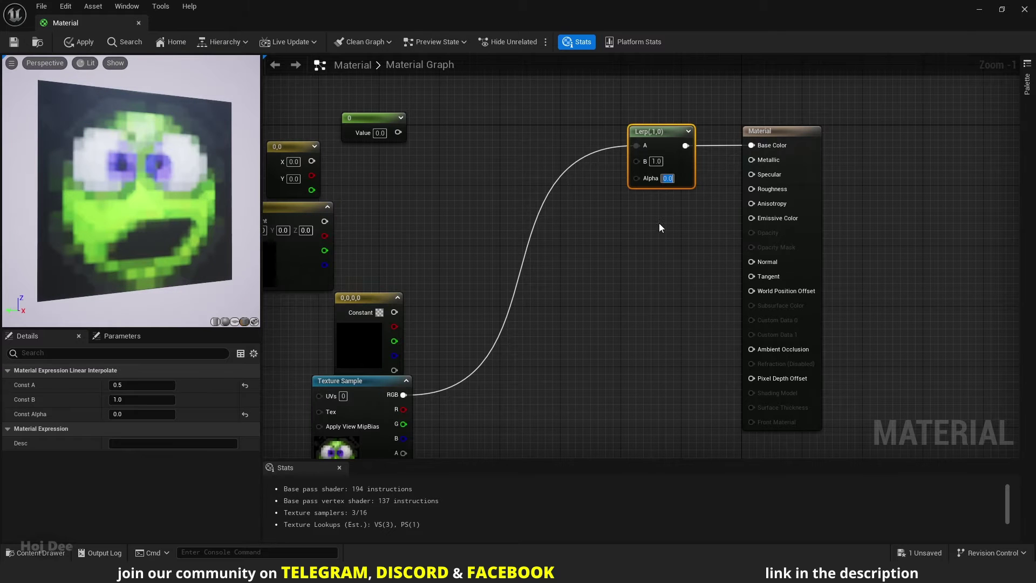
Step: Set the Lerp's Alpha to 1 and check the plane in the preview, including its exposure setting
text(1)
key(Return)
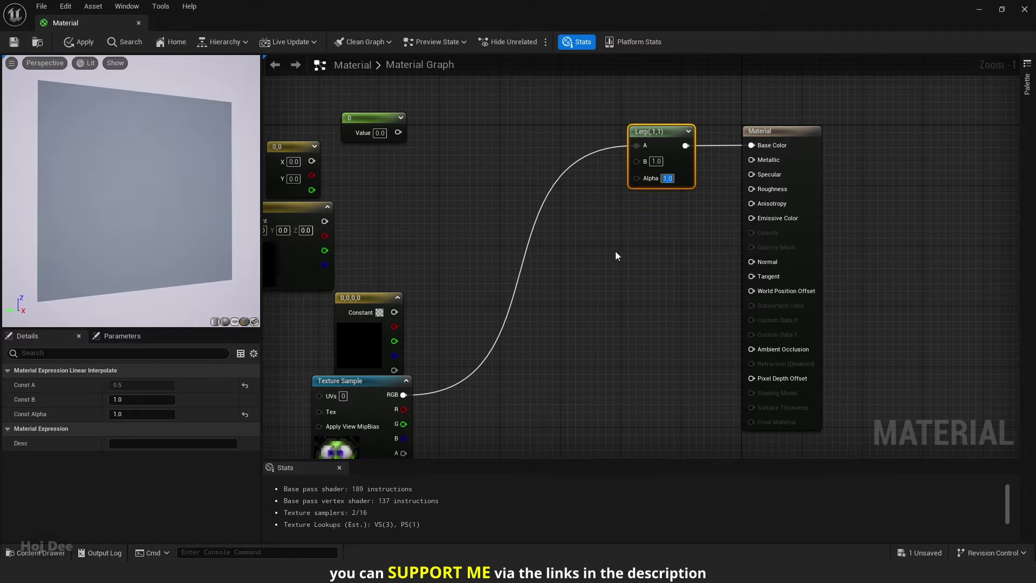
click(87, 62)
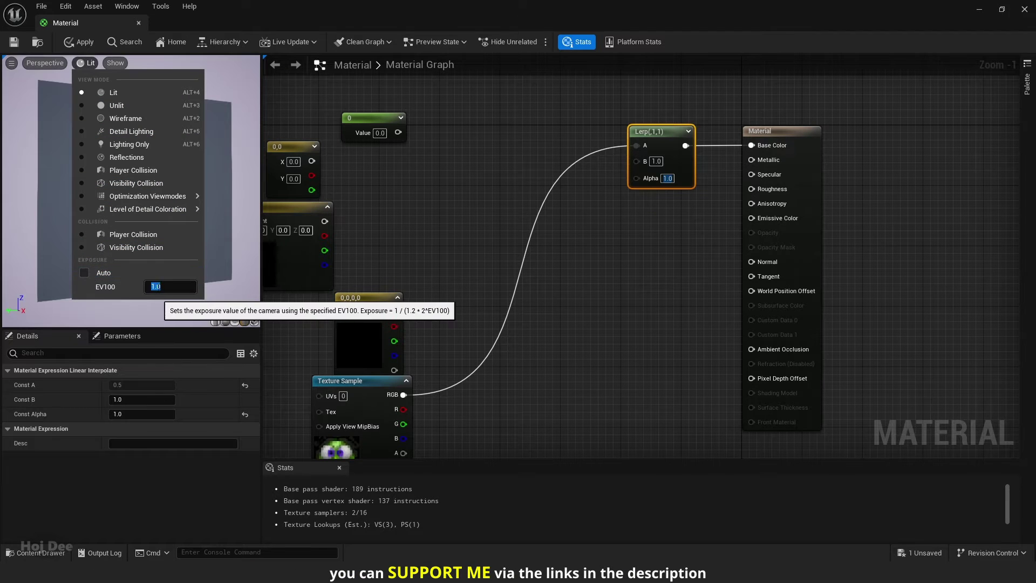
click(564, 238)
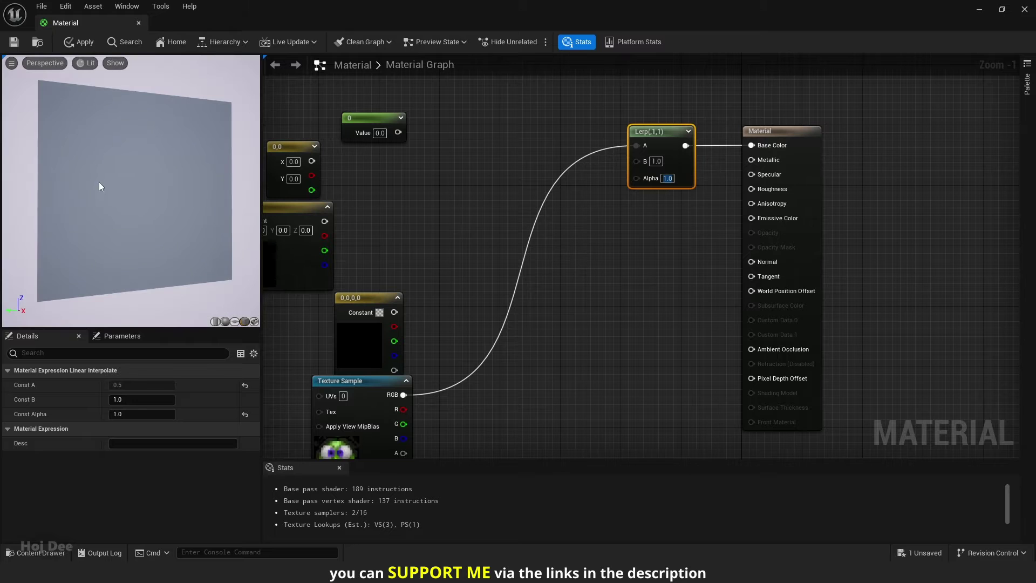
drag(100, 187, 132, 183)
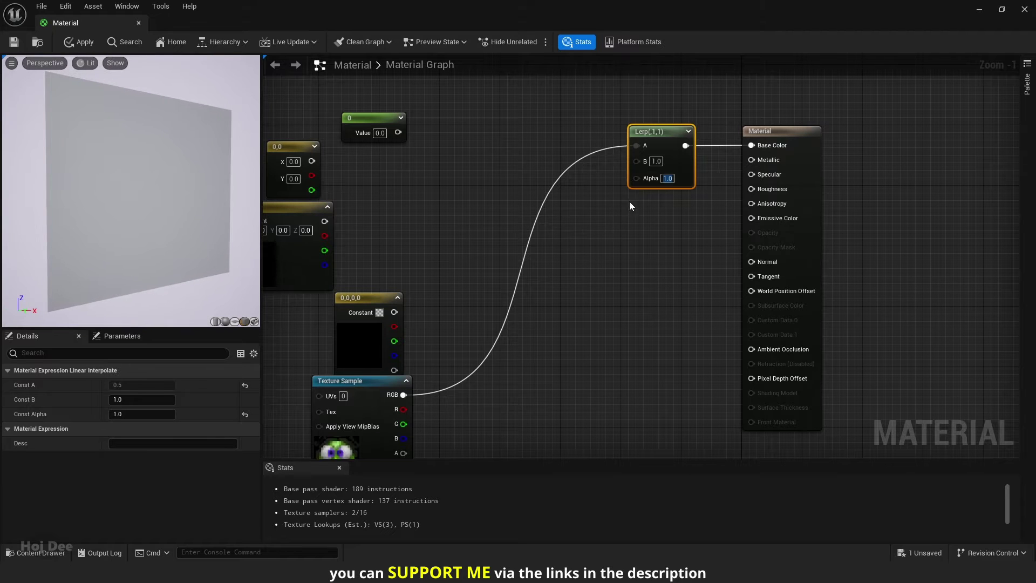
Step: Try a value of 0.5 for Lerp B and undo the change
scroll(642, 170, up, 1)
text(0.5)
key(Return)
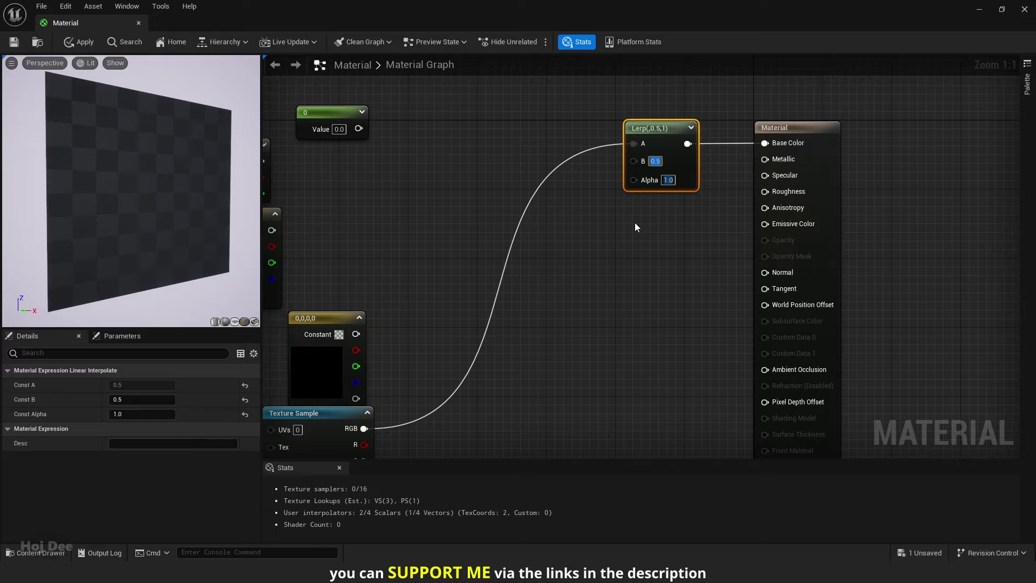
key(ctrl+z)
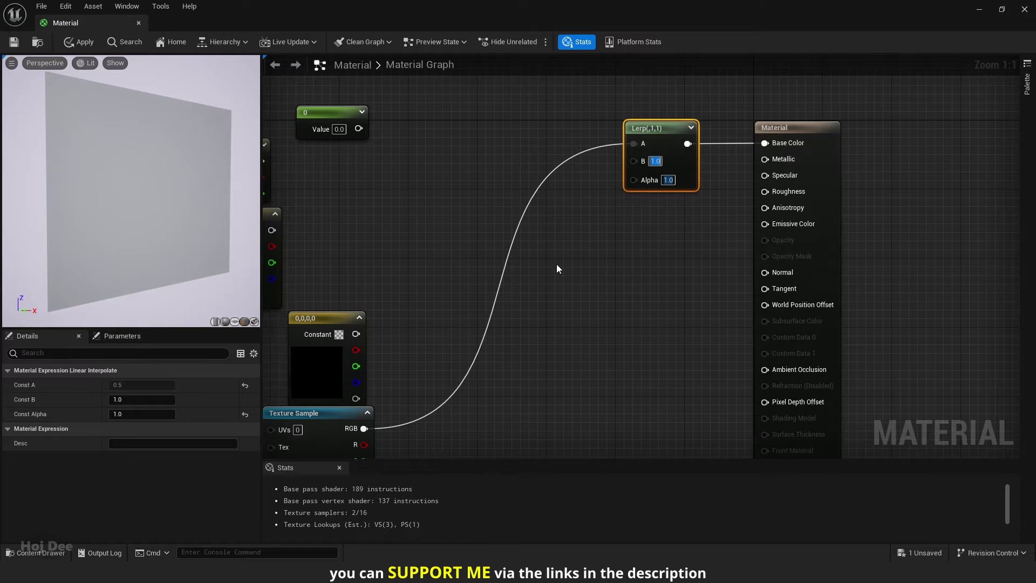
Step: Lower the Lerp's Alpha from 0.9 to 0 in steps of 0.1, previewing the blend at each value
scroll(647, 183, up, 7)
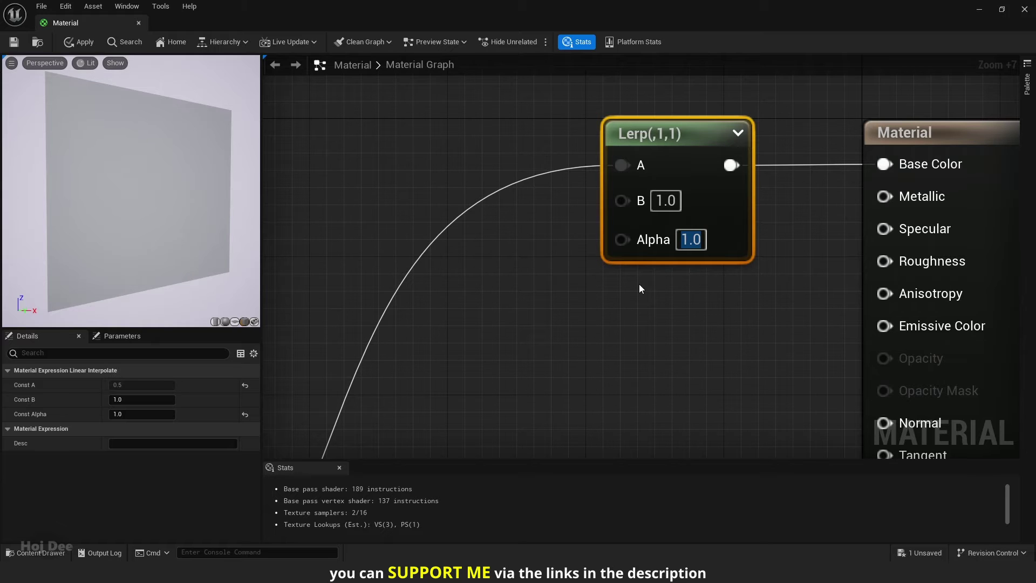
click(688, 233)
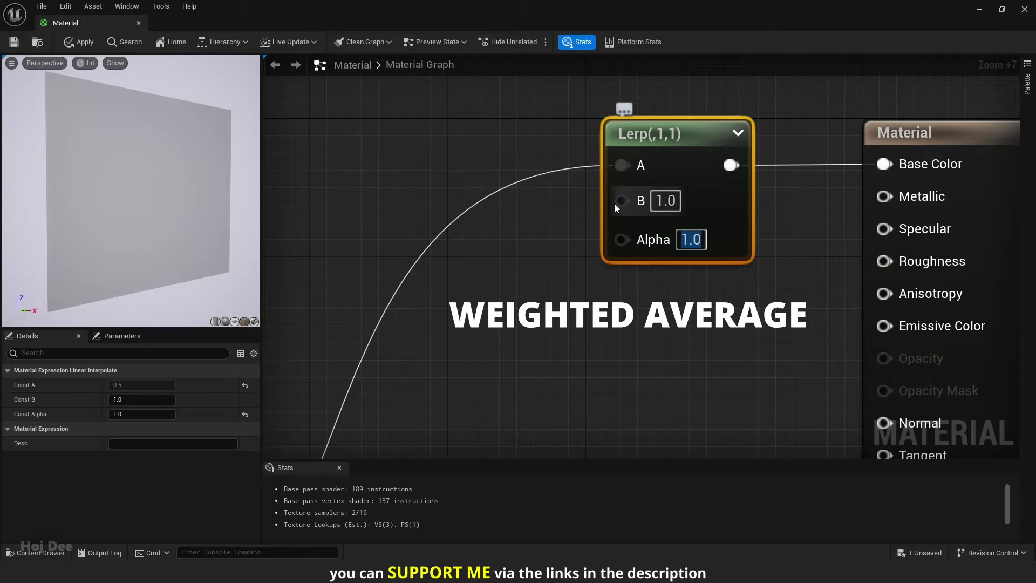
text(0.9)
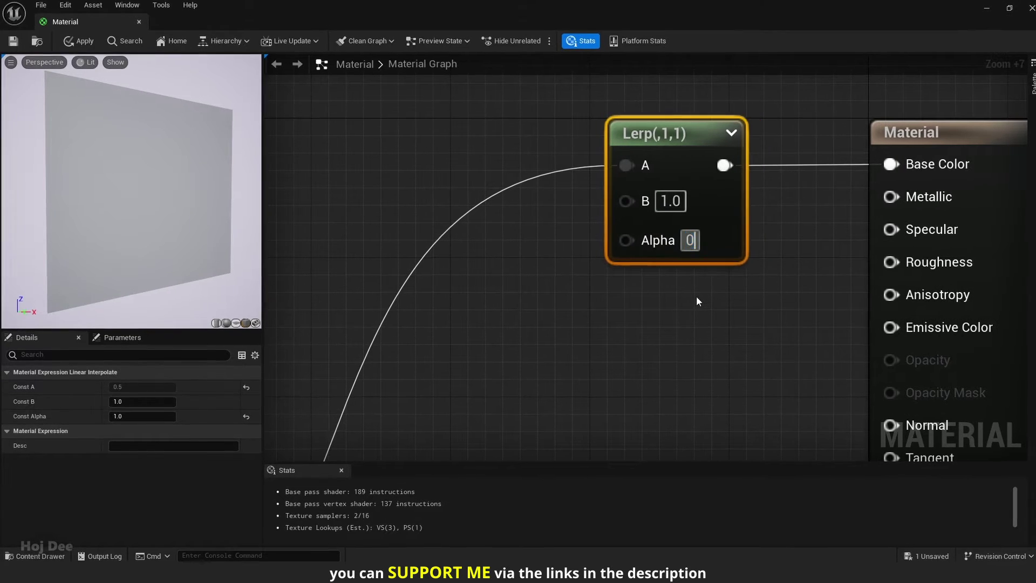
key(Return)
text(0.8)
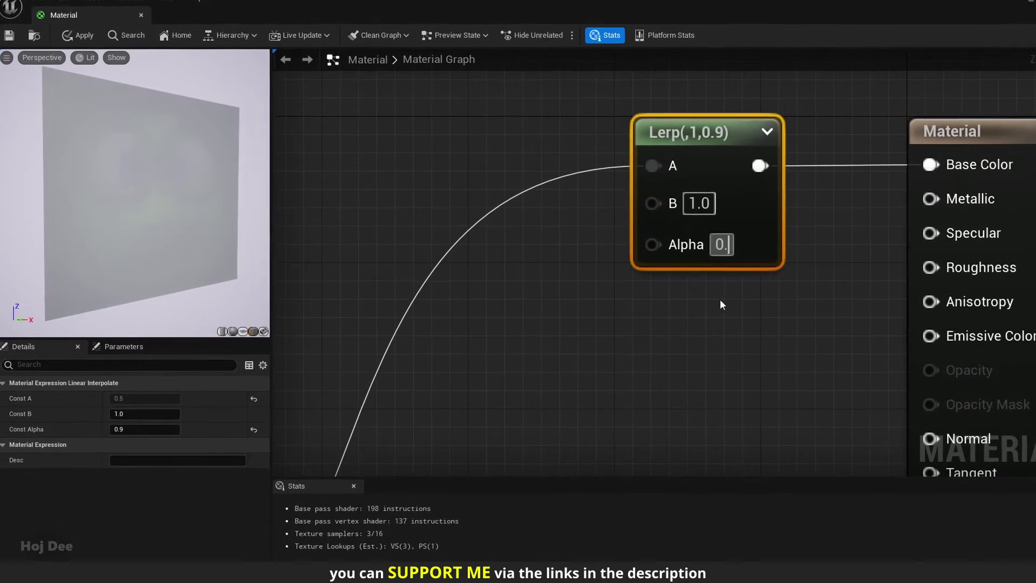
key(Return)
text(0.7)
key(Return)
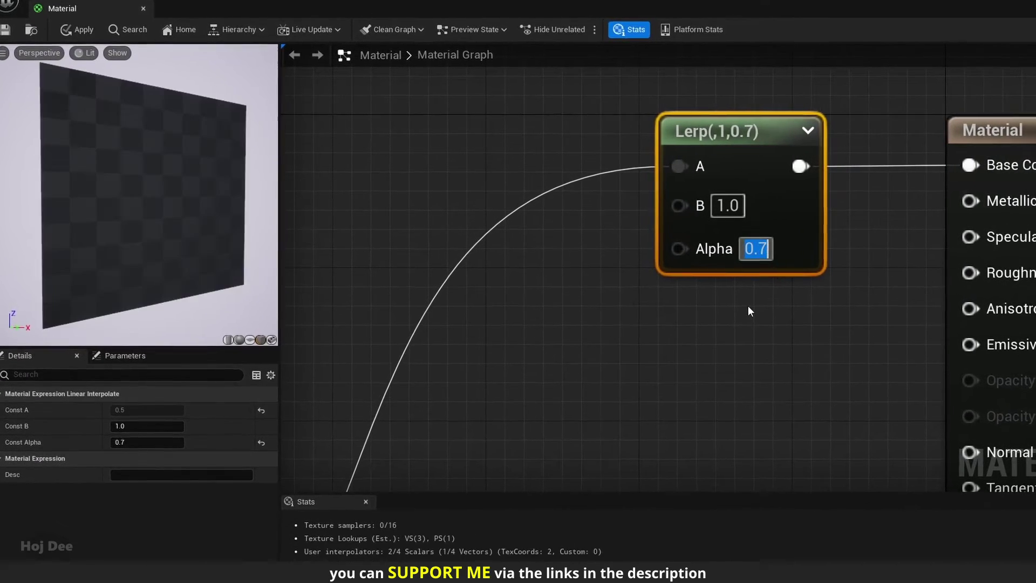
text(0.6)
key(Return)
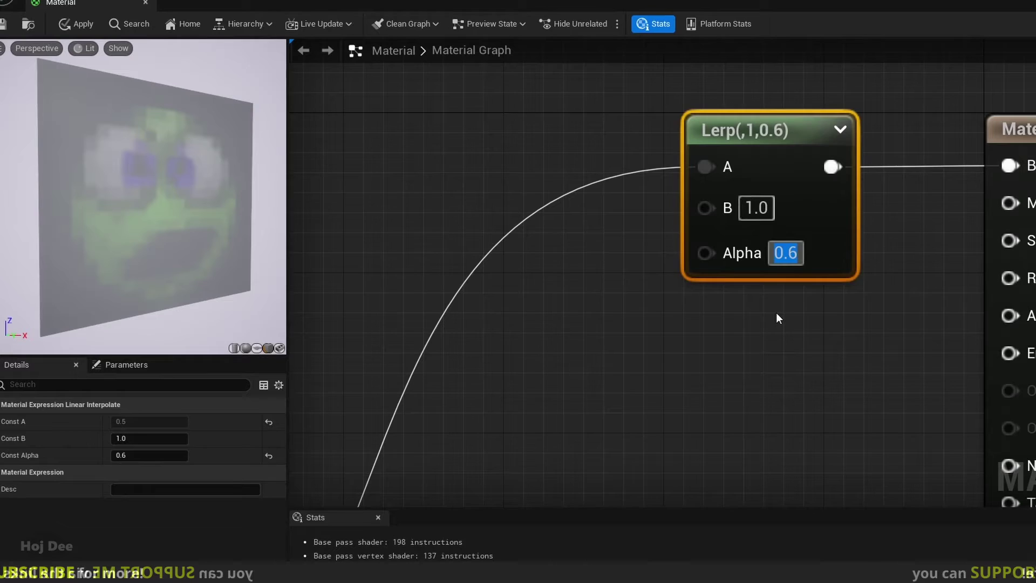
text(0.5)
key(Return)
text(0.4)
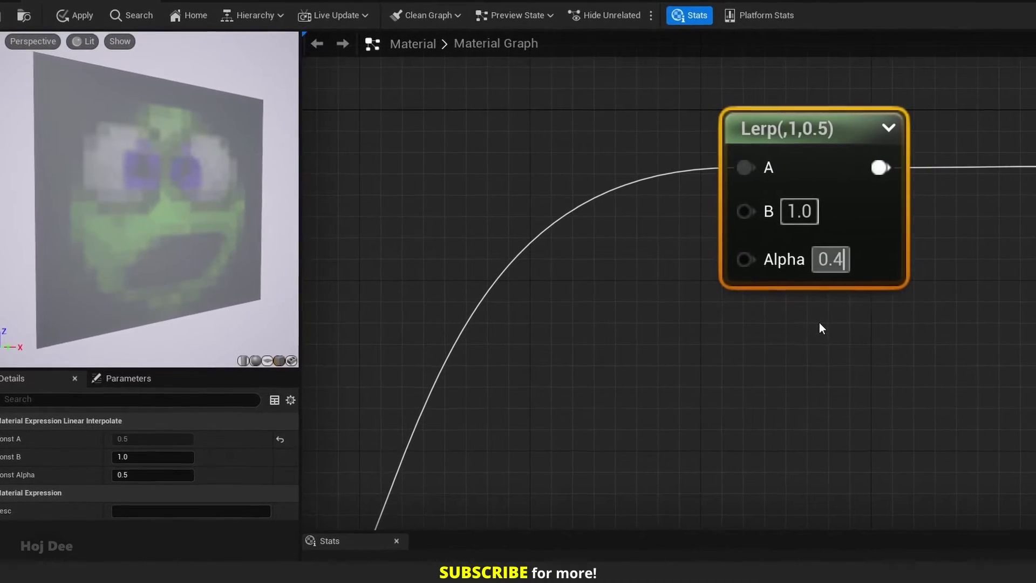
key(Return)
text(0.3)
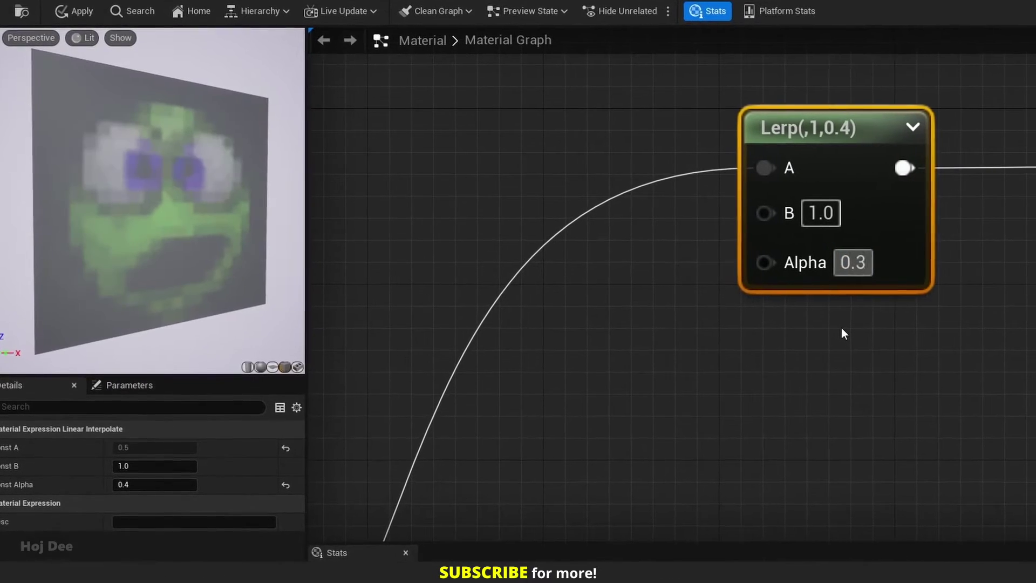
key(Return)
text(0.2)
key(Return)
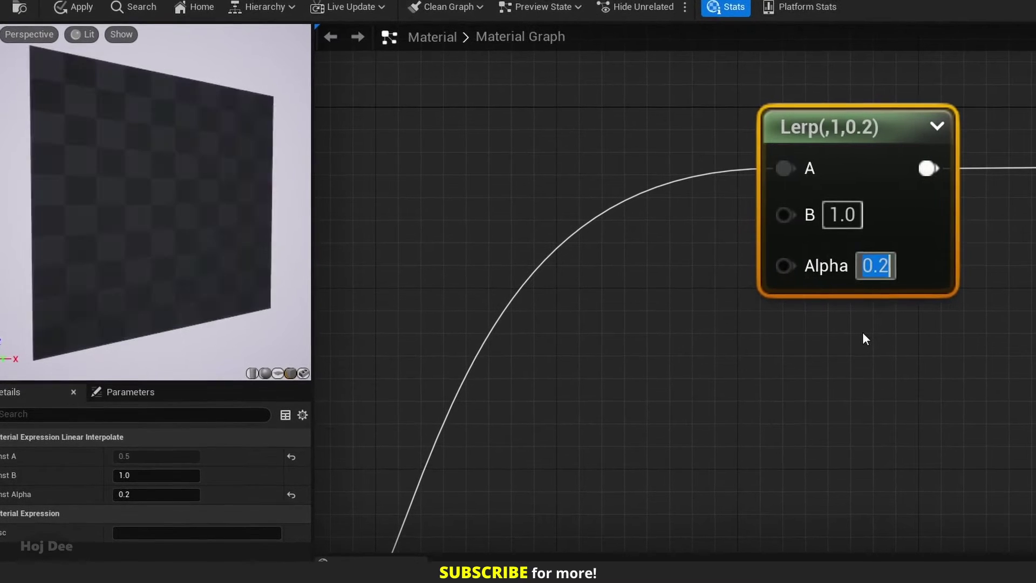
text(0.1)
key(Return)
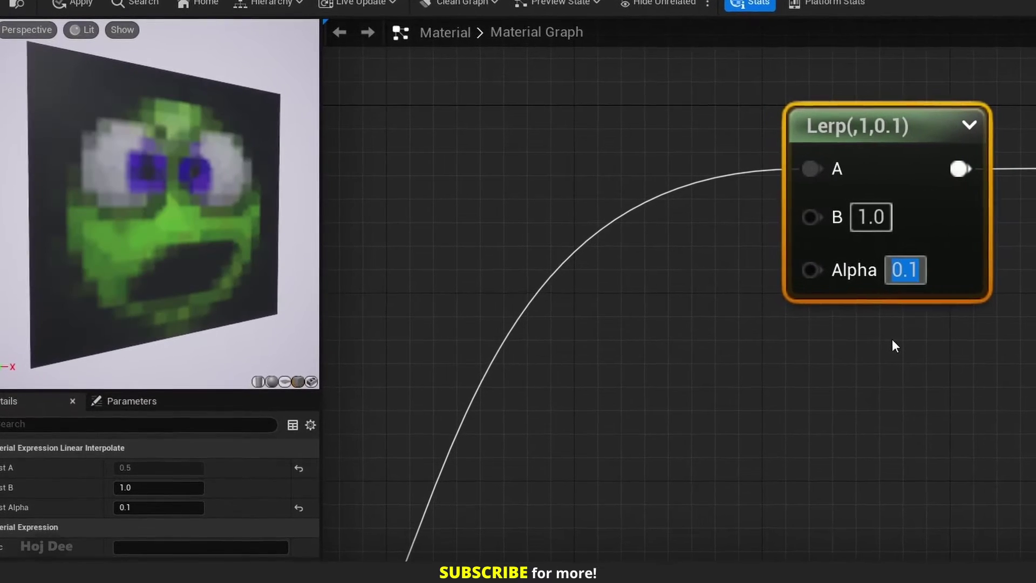
text(0)
key(Return)
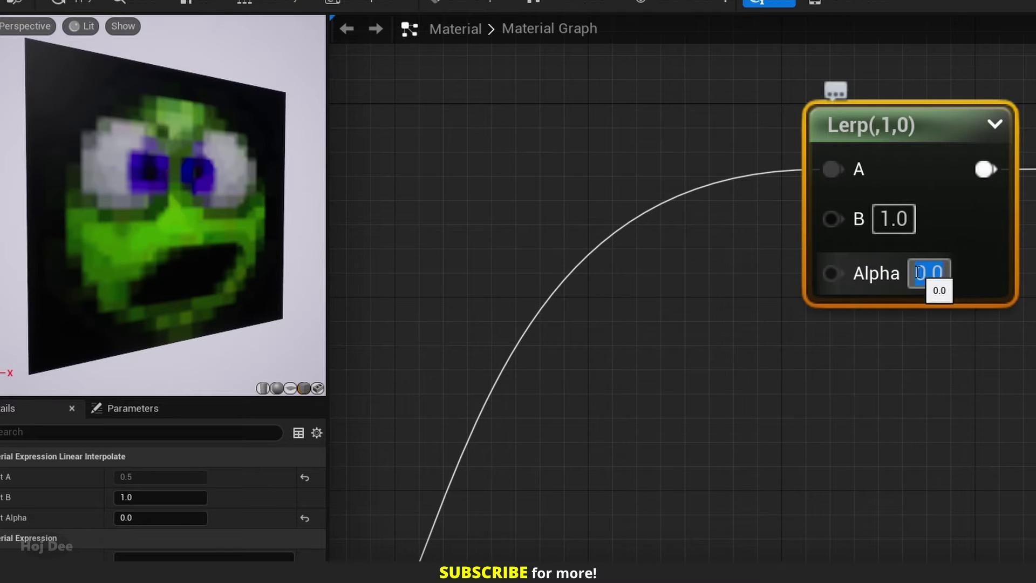
Step: Disconnect the texture from the Lerp and set A to 0.1, B to 0.3 and Alpha to 0.5
text(0.5)
key(Return)
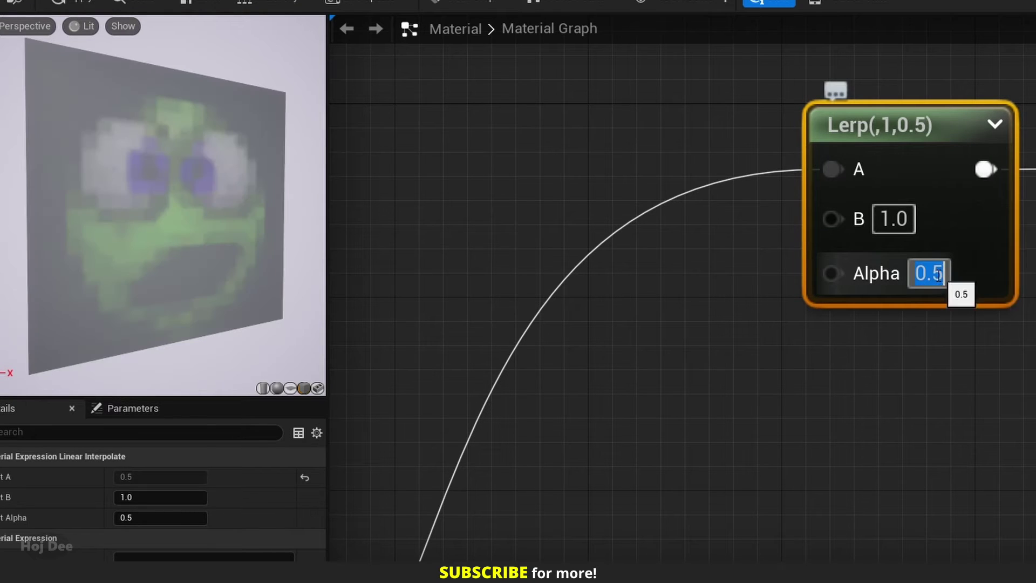
click(757, 174)
alt+click(758, 174)
drag(890, 174, 914, 174)
text(.1)
key(Return)
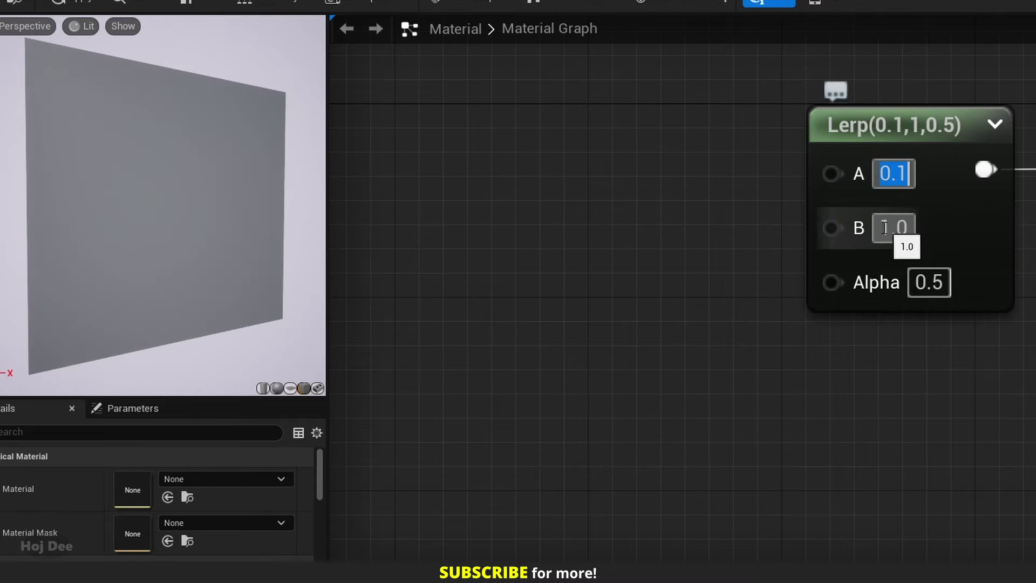
click(915, 228)
text(0.3)
key(Return)
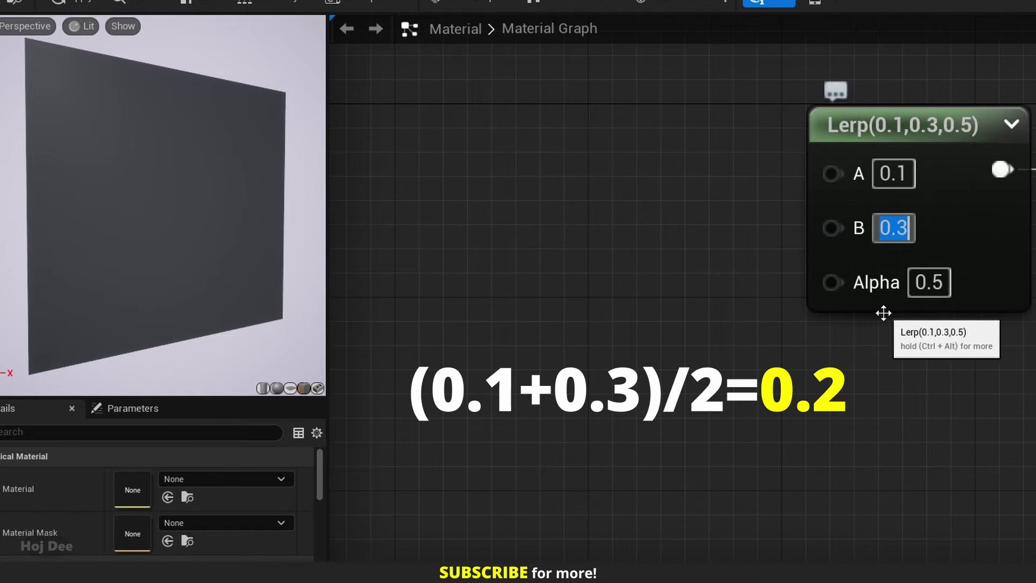
Step: Add a single-value Constant node below the Lerp and set its value to 0.2
click(896, 341)
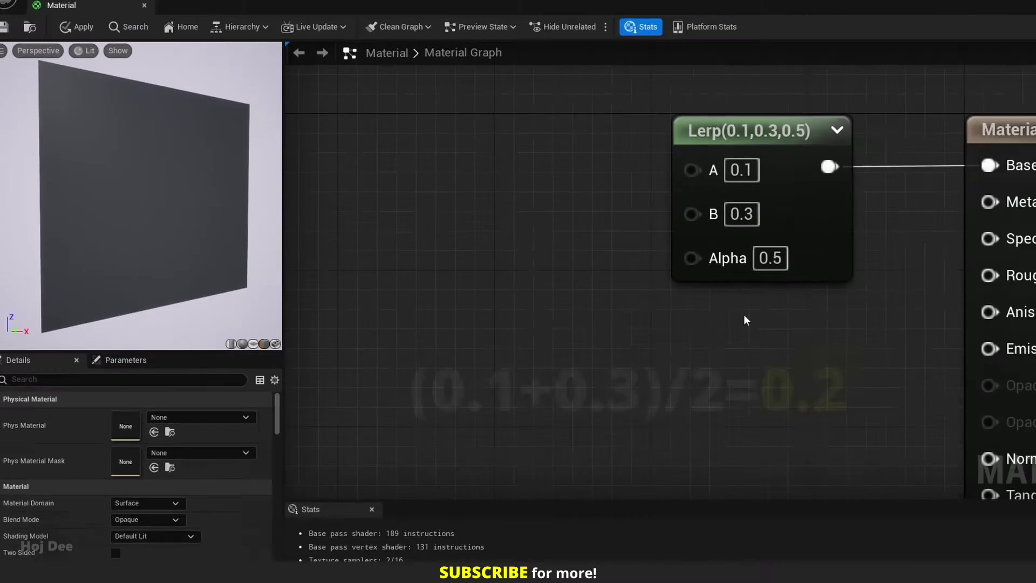
key(1)
click(895, 353)
drag(1001, 437, 932, 428)
key(Return)
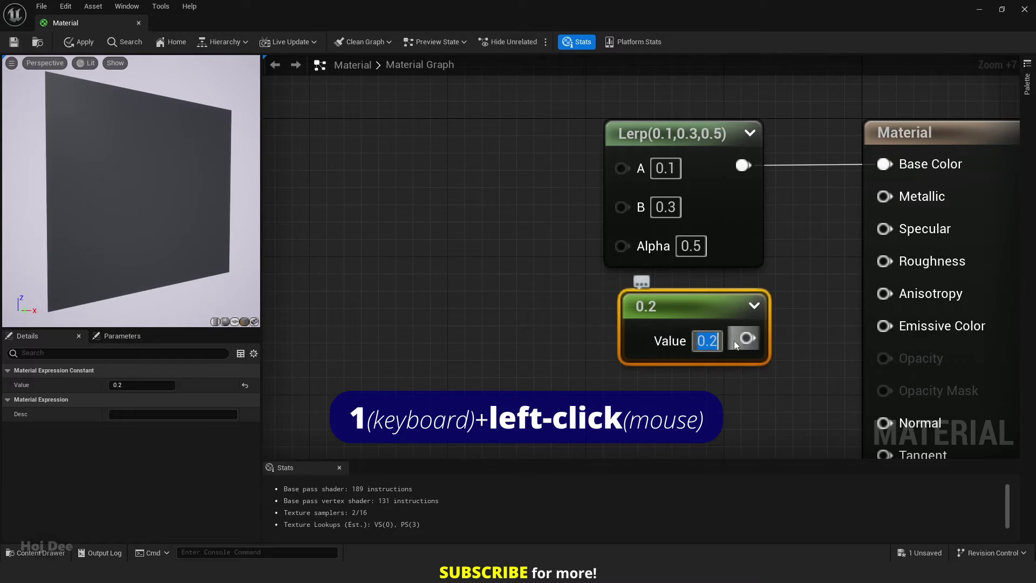
Step: Alternate the Base Color input between the 0.2 Constant and the Lerp output to compare their previews
drag(746, 338, 886, 164)
drag(743, 165, 902, 163)
drag(746, 337, 889, 166)
drag(742, 165, 885, 166)
Step: Move the Constant 3 Vector closer to the Lerp, duplicate it and place the copy directly beneath
scroll(506, 260, down, 10)
right_drag(490, 269, 638, 229)
drag(439, 239, 595, 151)
key(ctrl+d)
drag(587, 236, 553, 219)
Step: Make the upper Constant 3 Vector red with X 1 and the lower copy blue with Z 1
scroll(612, 164, up, 3)
click(528, 167)
text(1)
key(Return)
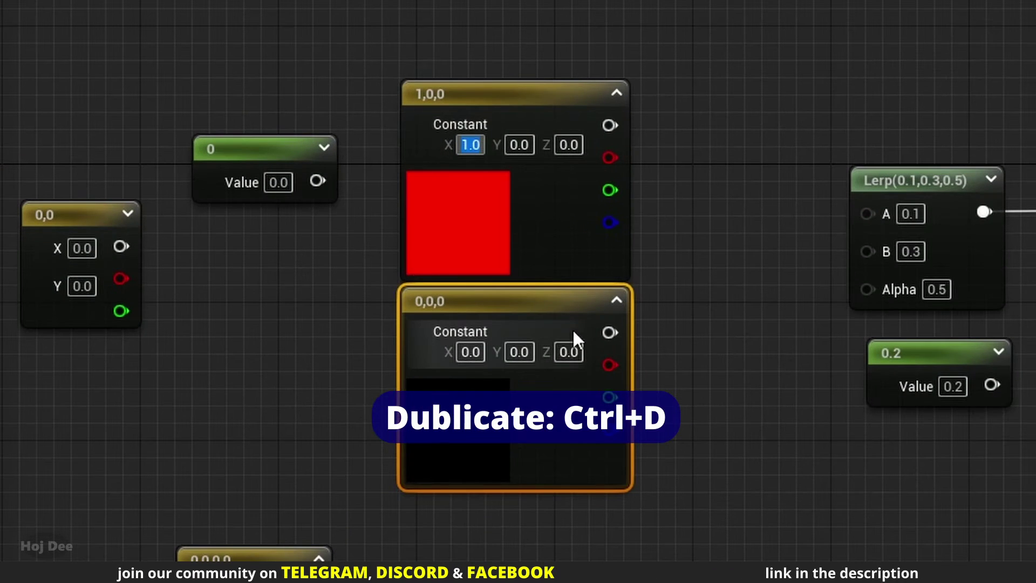
click(572, 311)
text(1)
key(Return)
Step: Connect the red vector to Lerp A and the blue vector to Lerp B
drag(603, 141, 790, 212)
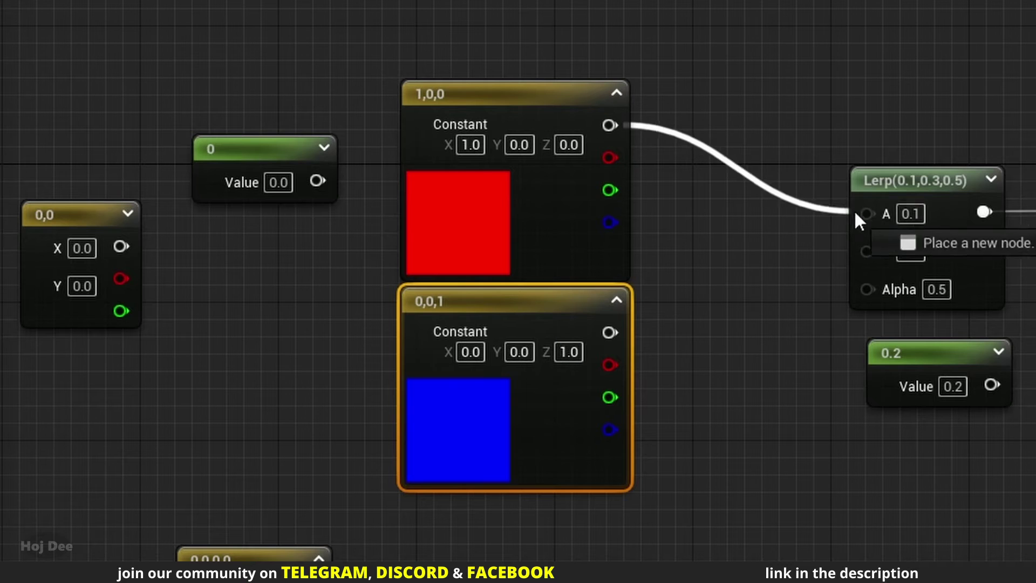
drag(857, 218, 865, 214)
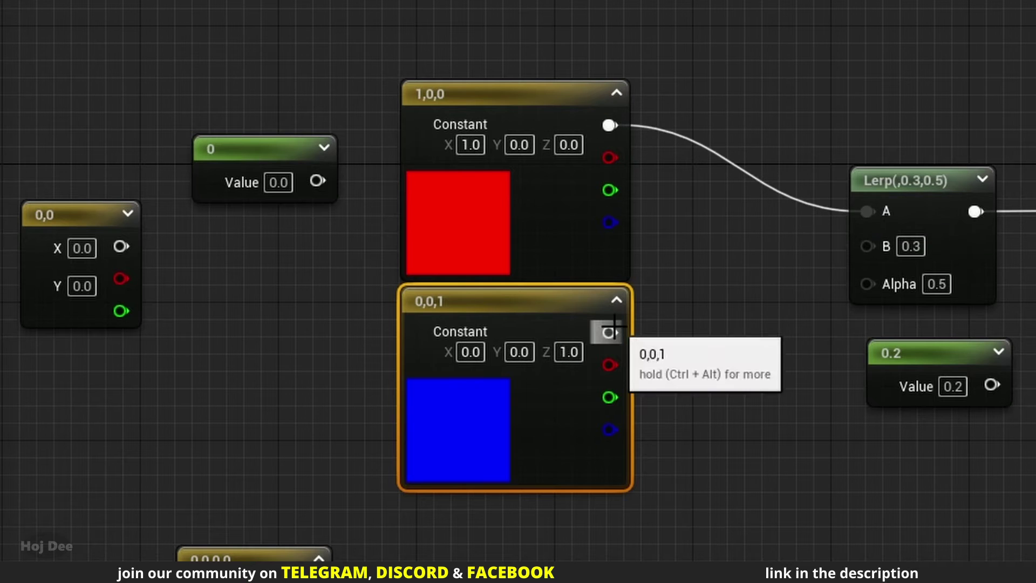
drag(609, 332, 867, 251)
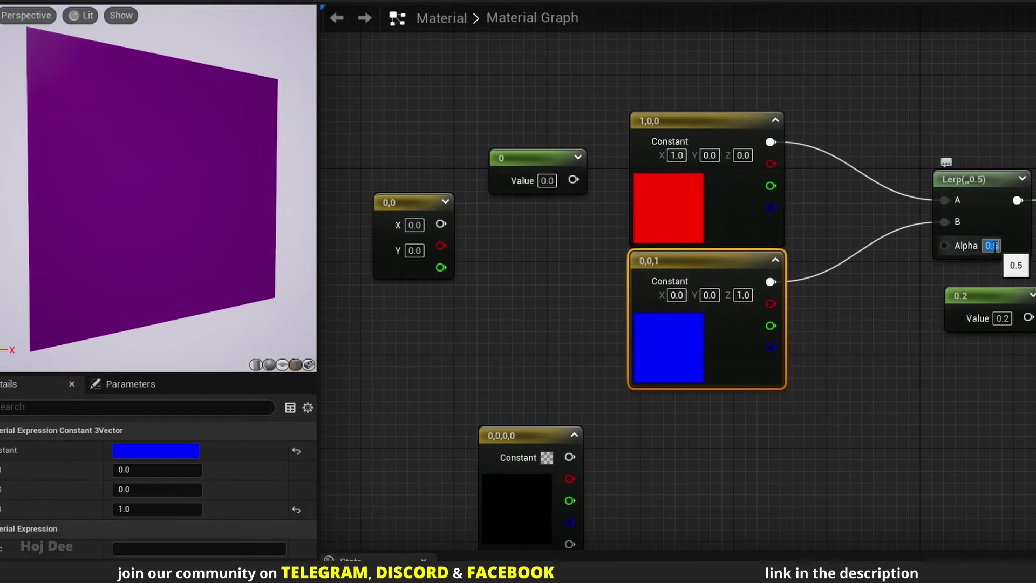
Step: Set the Lerp's Alpha to 0, 1 and 0.5 in turn to preview red, blue and their mix
text(0)
key(Return)
text(1)
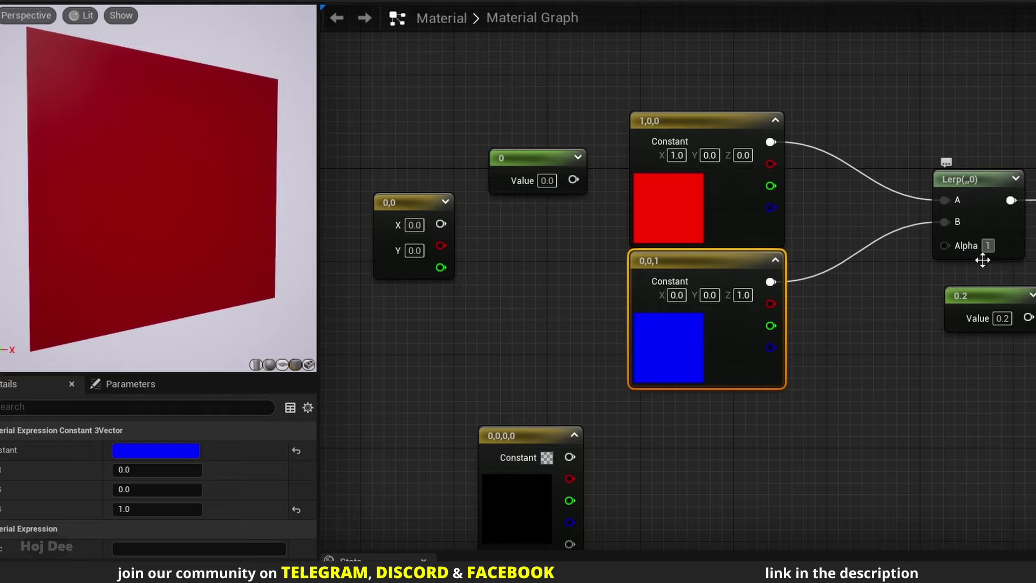
key(Return)
text(0.5)
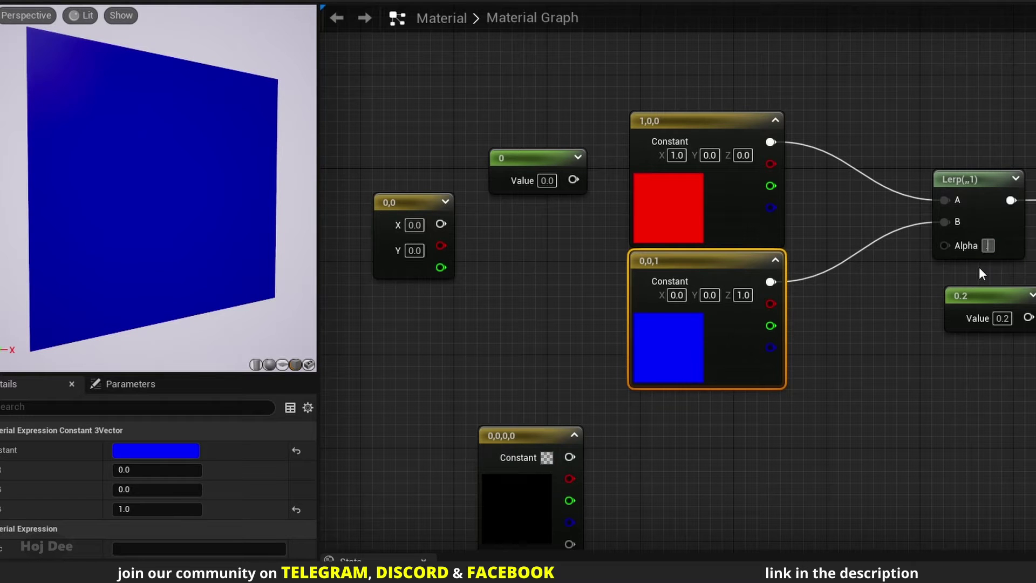
key(Return)
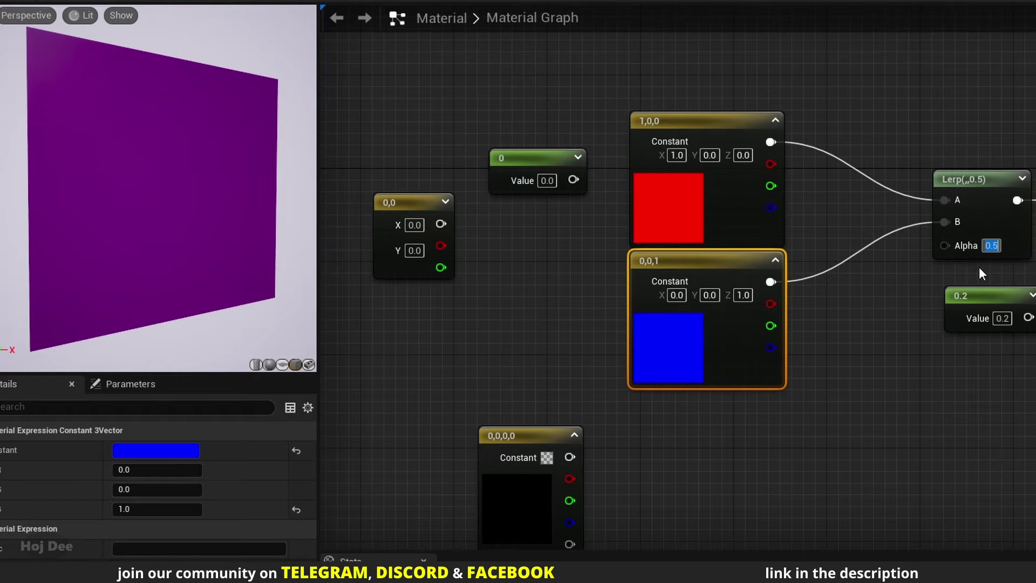
Step: Set the Lerp's Alpha to 0.1, 0.2, 0.4, 0.7, 0.9 and 1 in turn to preview the red-to-blue blend
text(0.1)
key(Return)
text(.2)
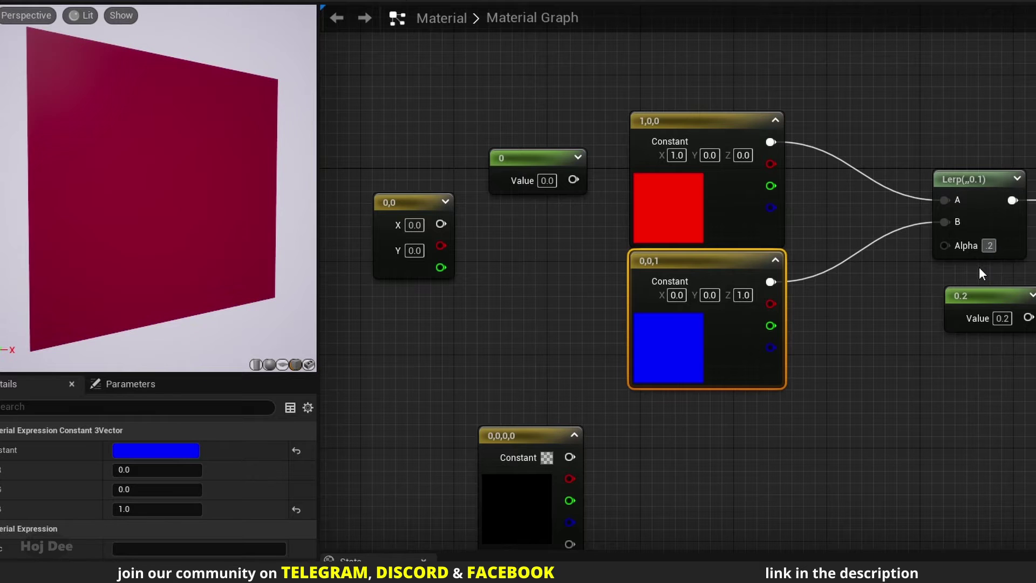
key(Return)
text(0.4)
key(Return)
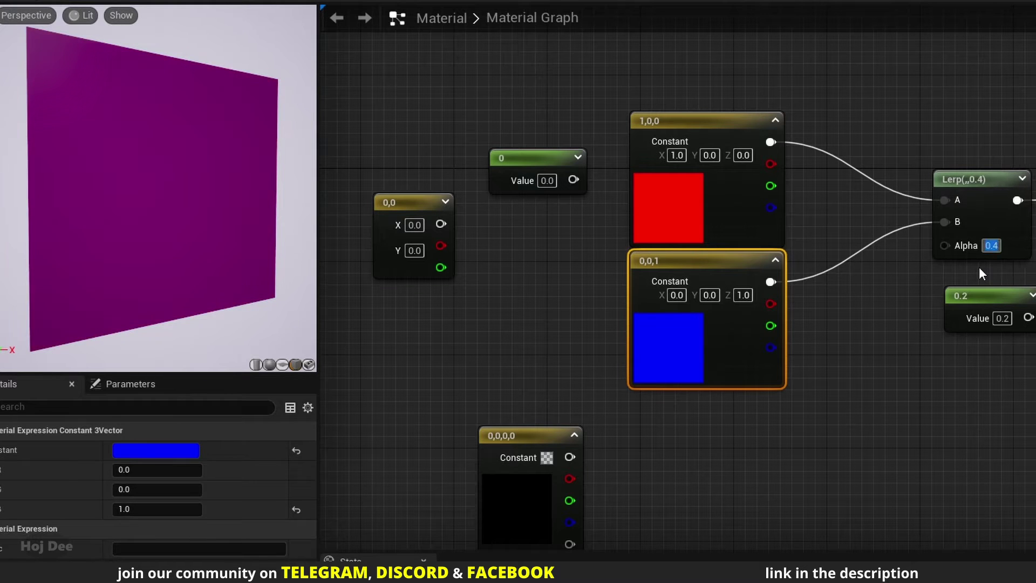
text(0.7)
key(Return)
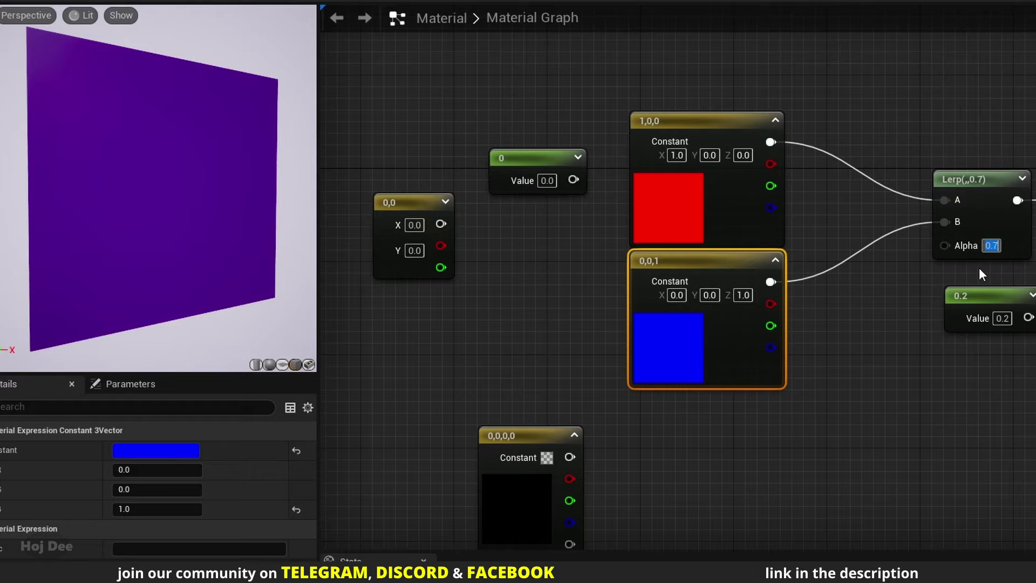
text(0.9)
key(Return)
text(1)
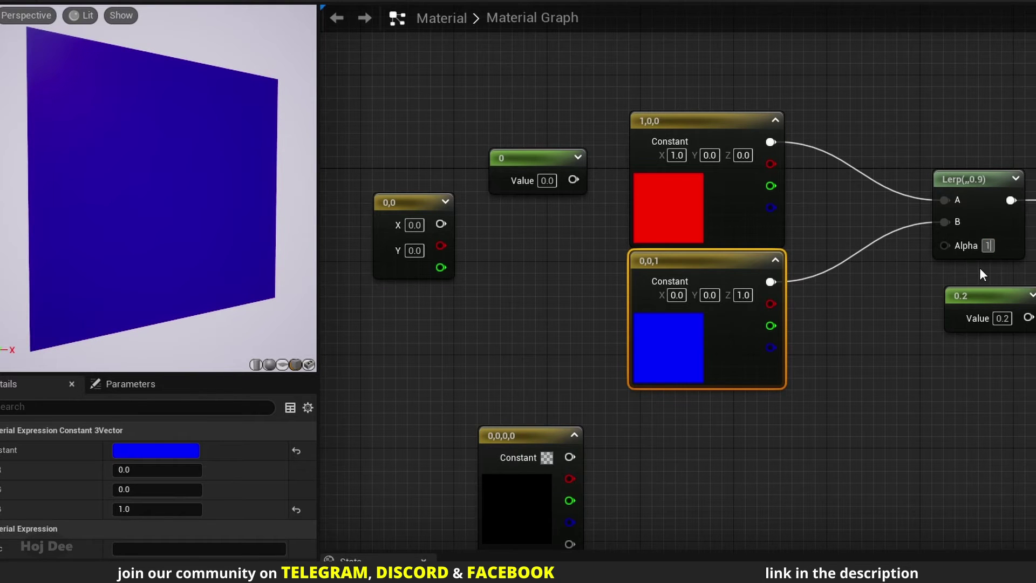
key(Return)
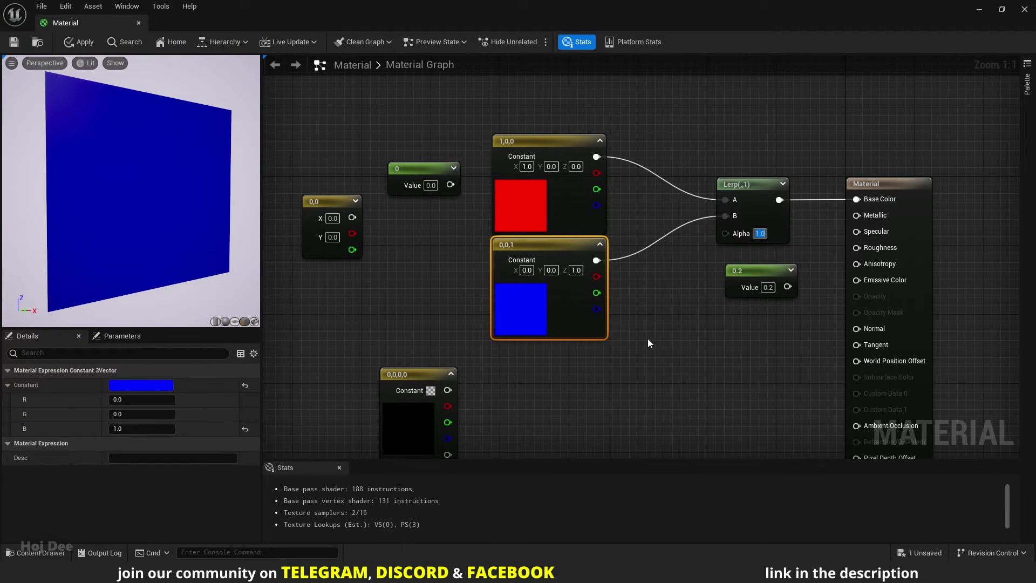
Step: Add a Texture Sample beneath the blue vector and assign it the T_UE_Logo_M texture
click(645, 341)
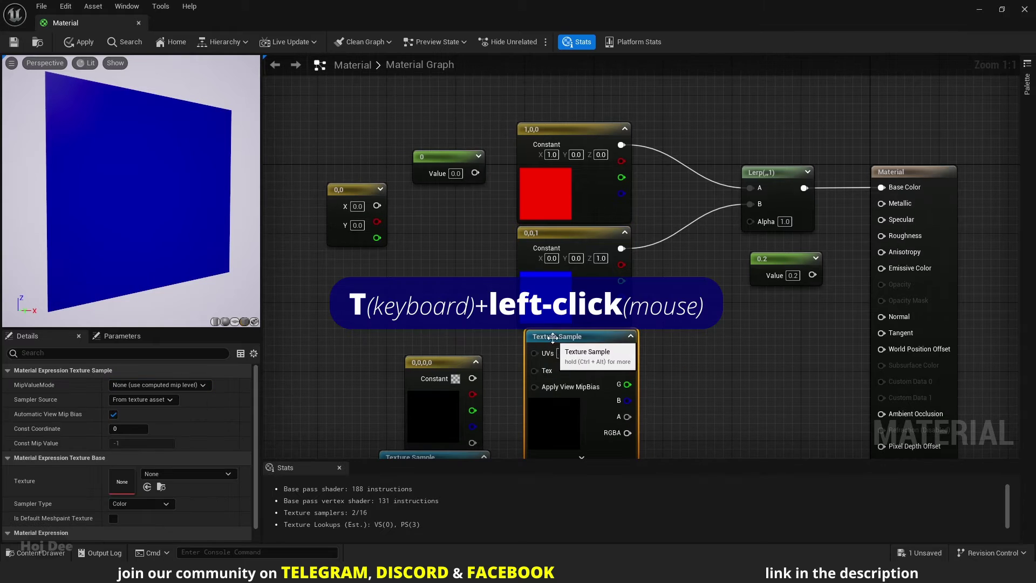
click(186, 472)
text(logo)
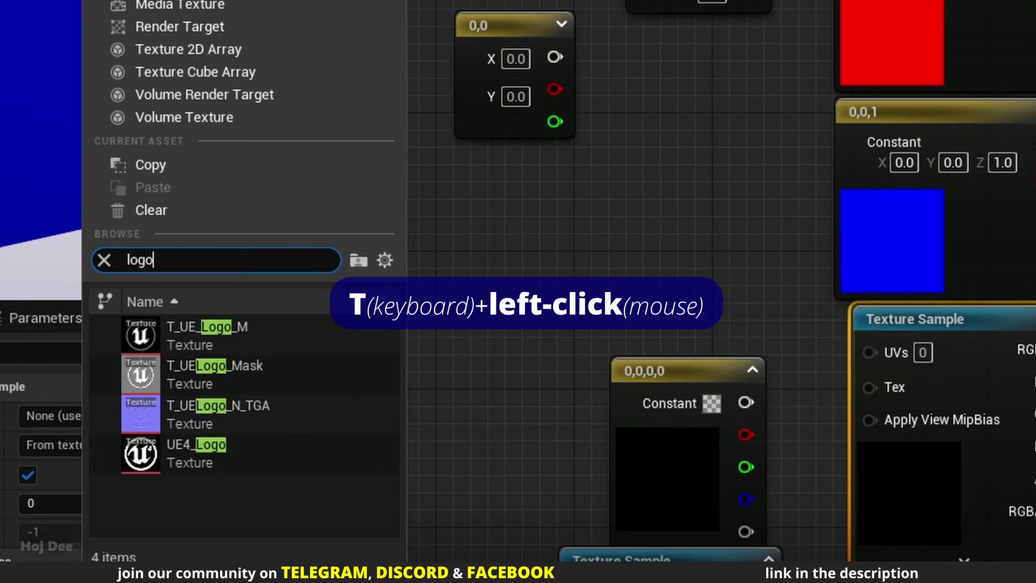
click(182, 326)
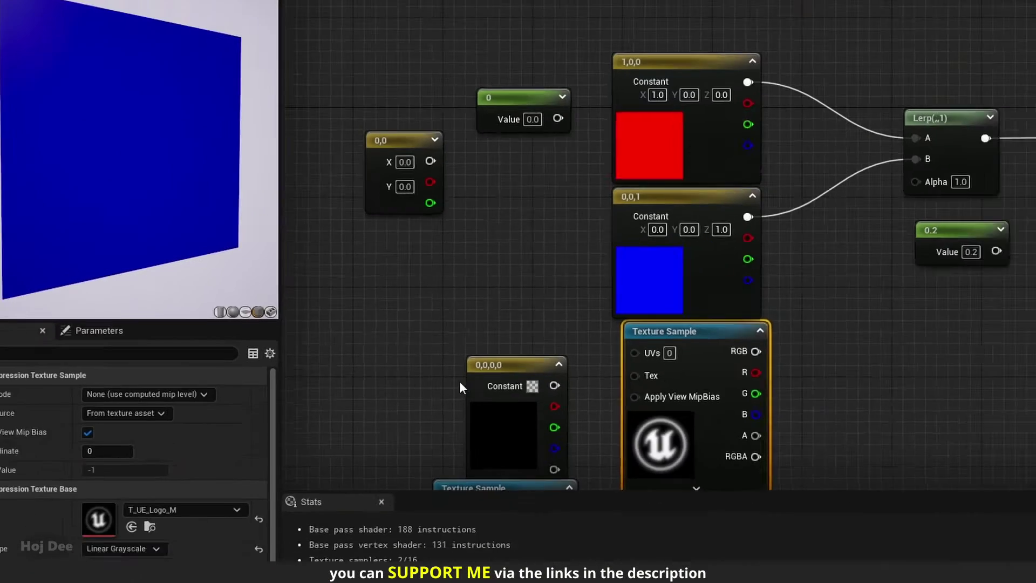
right_drag(595, 348, 528, 315)
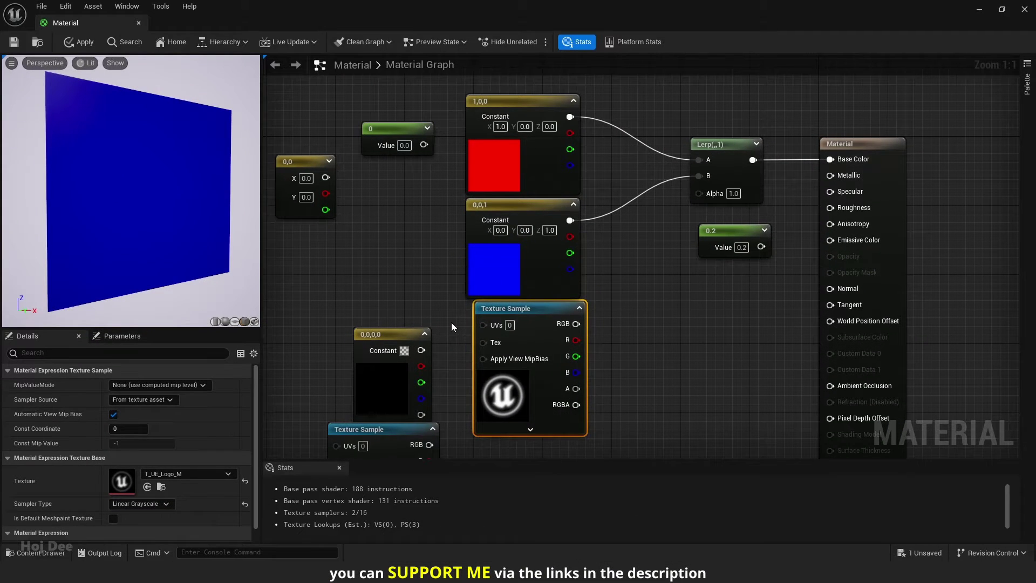
Step: Add the Third Person Blueprint content pack to the project
key(ctrl+space)
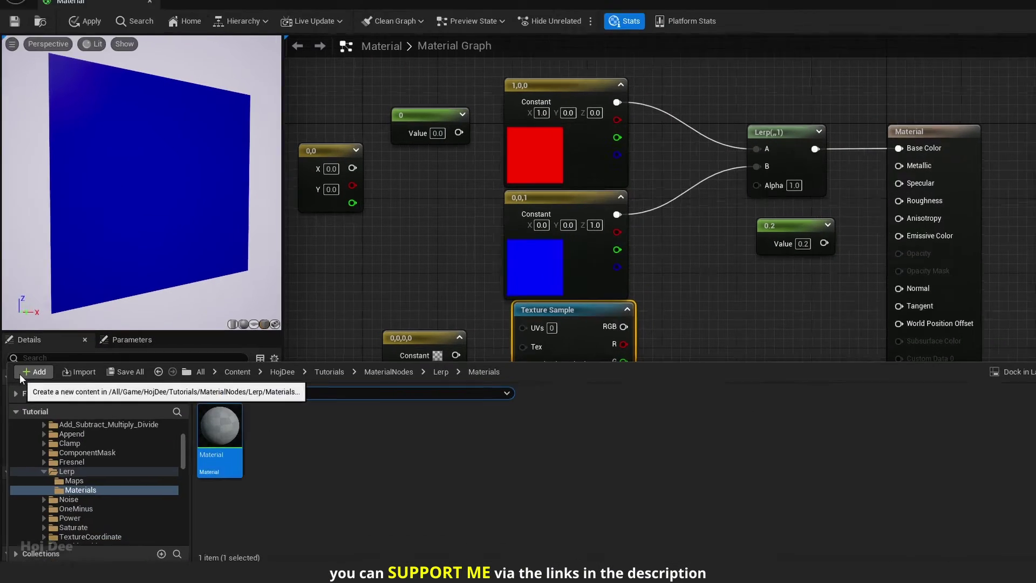
click(32, 365)
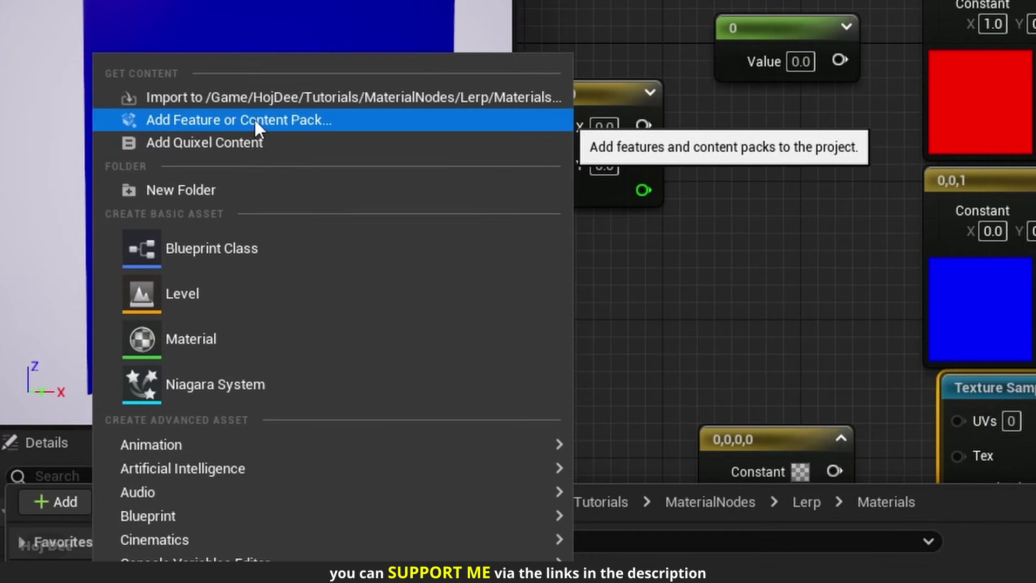
click(254, 118)
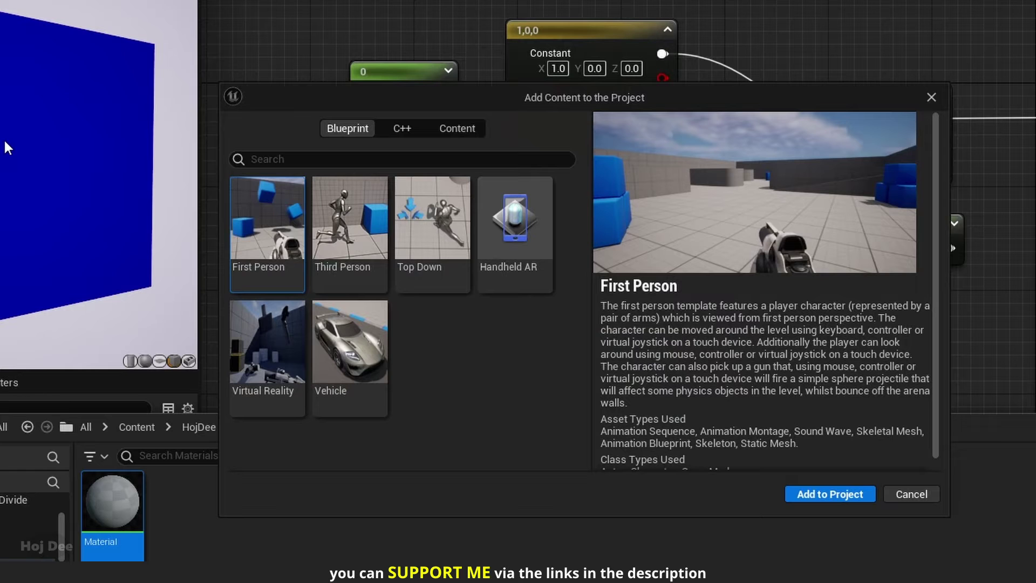
click(335, 242)
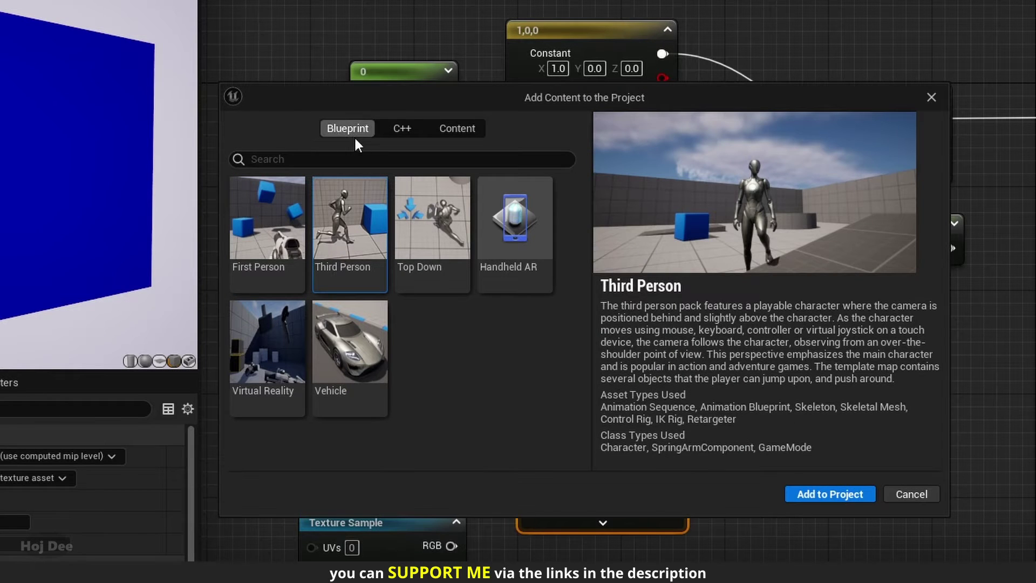
click(827, 494)
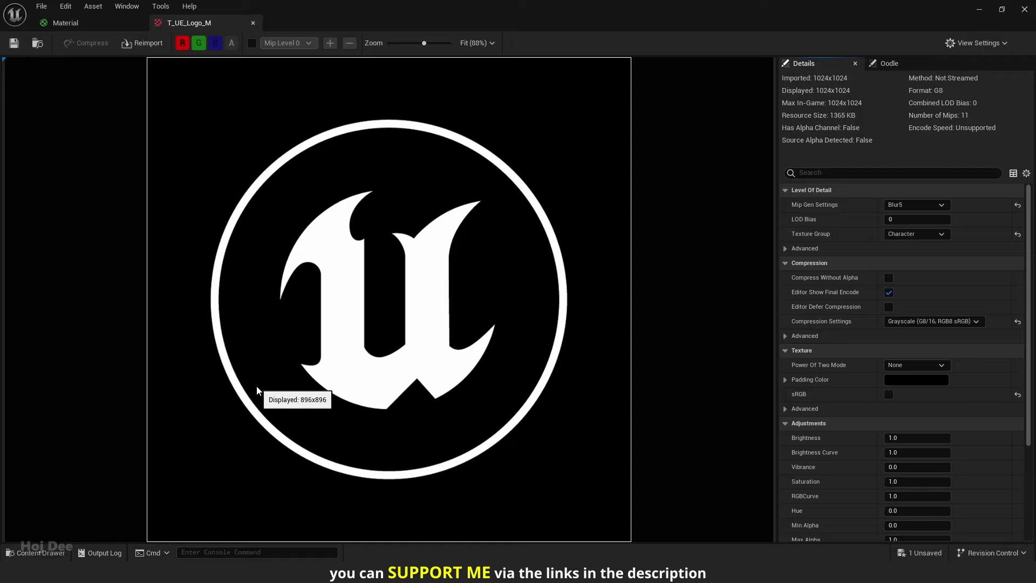
Step: Return to the material graph and connect the logo texture's RGB output to the Lerp's Alpha
click(65, 23)
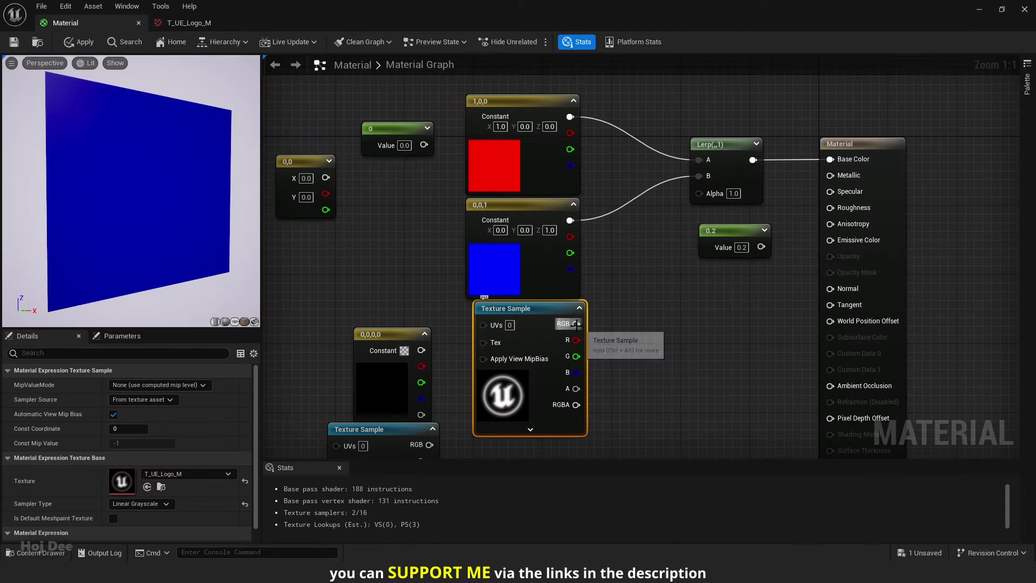
drag(576, 324, 701, 195)
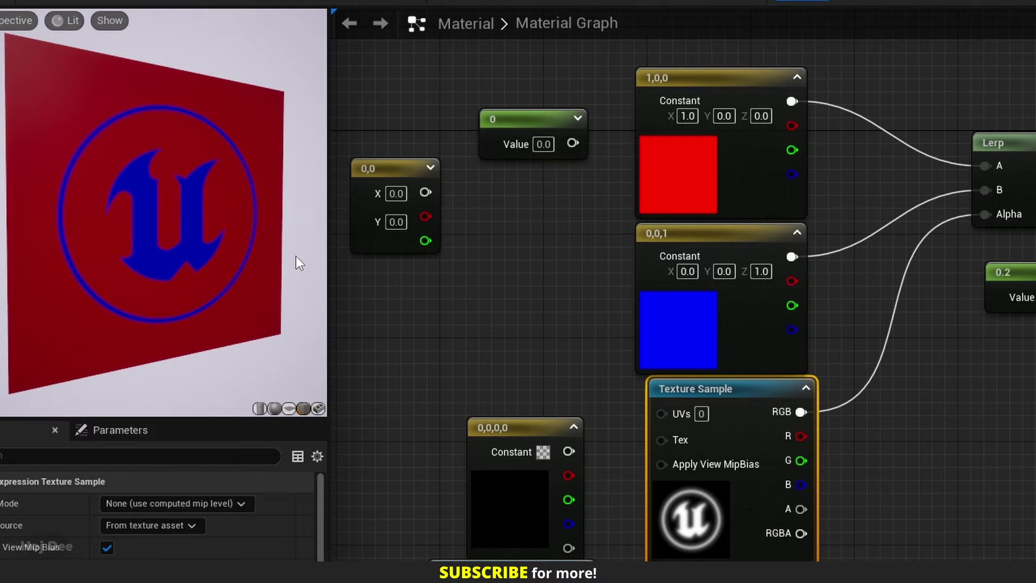
click(402, 416)
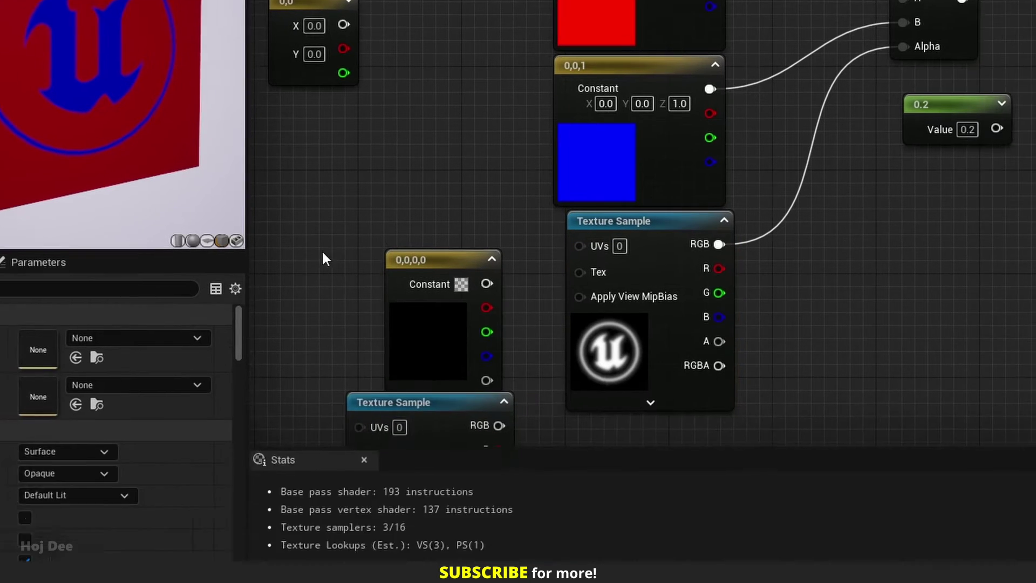
Step: Find the T_Perlin_Noise_M texture with the search term noise and place it in the graph beneath the logo Texture Sample
key(ctrl+space)
text(noise)
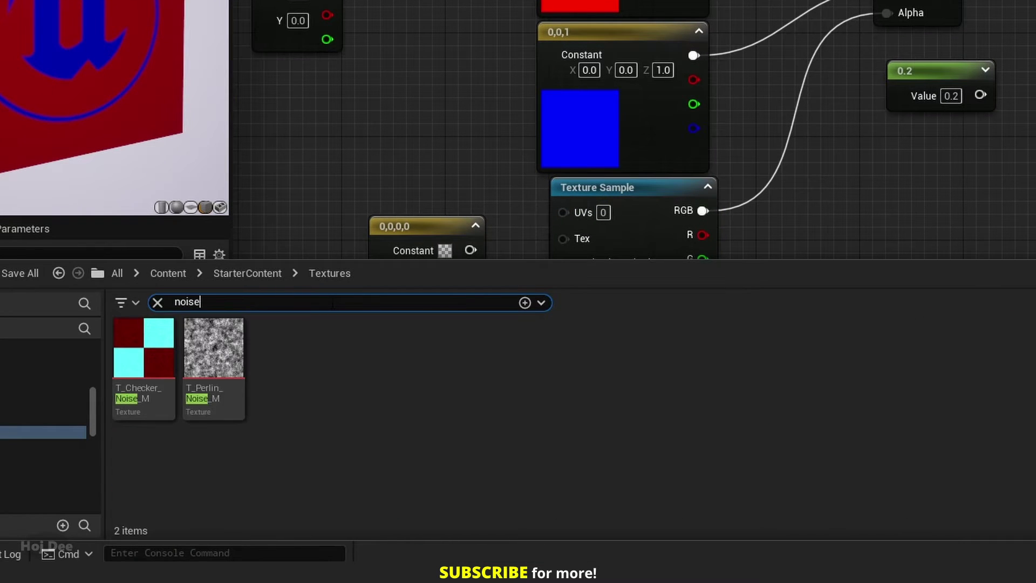
drag(213, 347, 441, 134)
drag(378, 199, 514, 390)
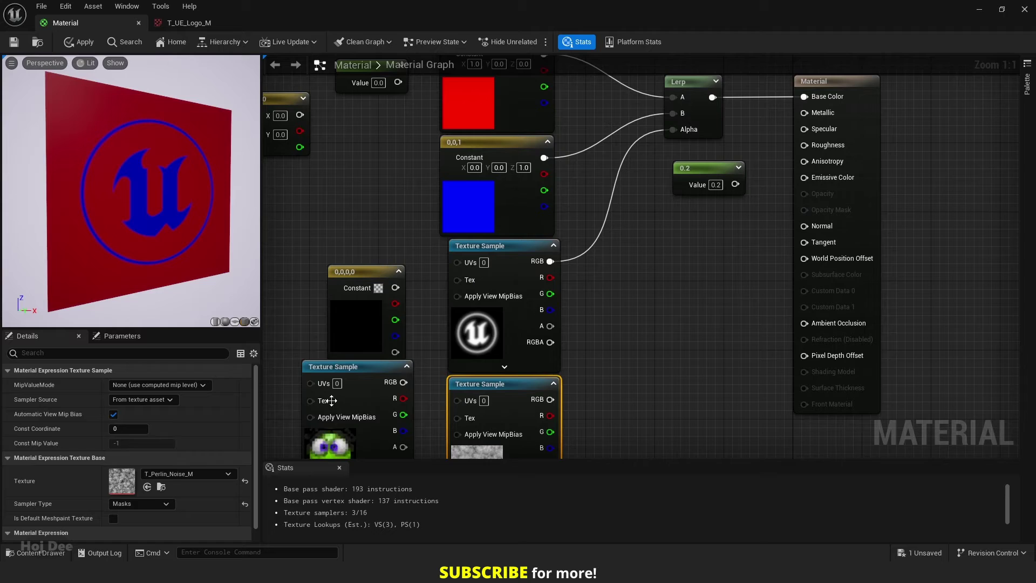
Step: Compare the Perlin noise texture with the logo texture, and connect the noise texture's RGB to the Lerp's Alpha
double_click(122, 481)
click(189, 22)
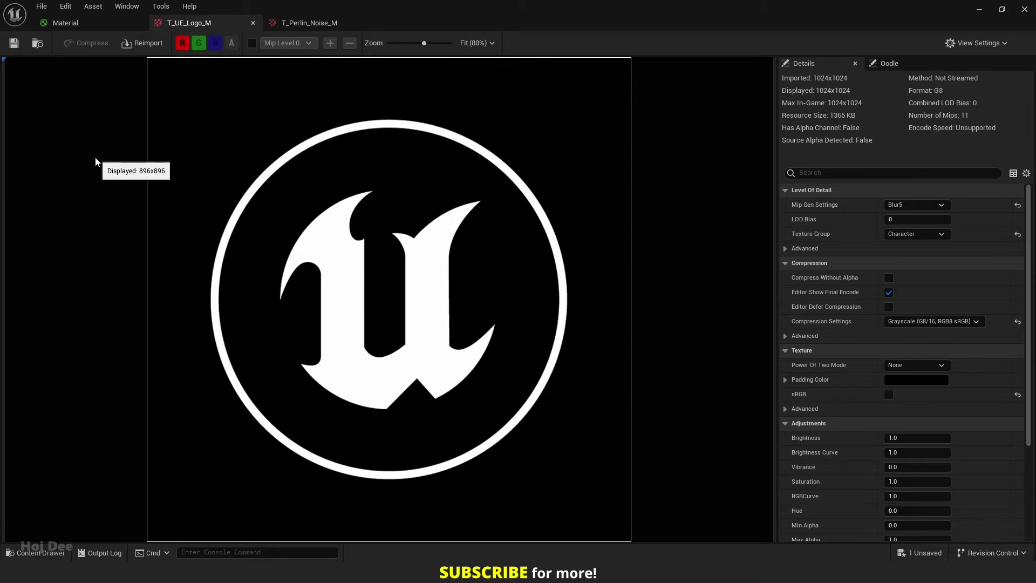
click(278, 23)
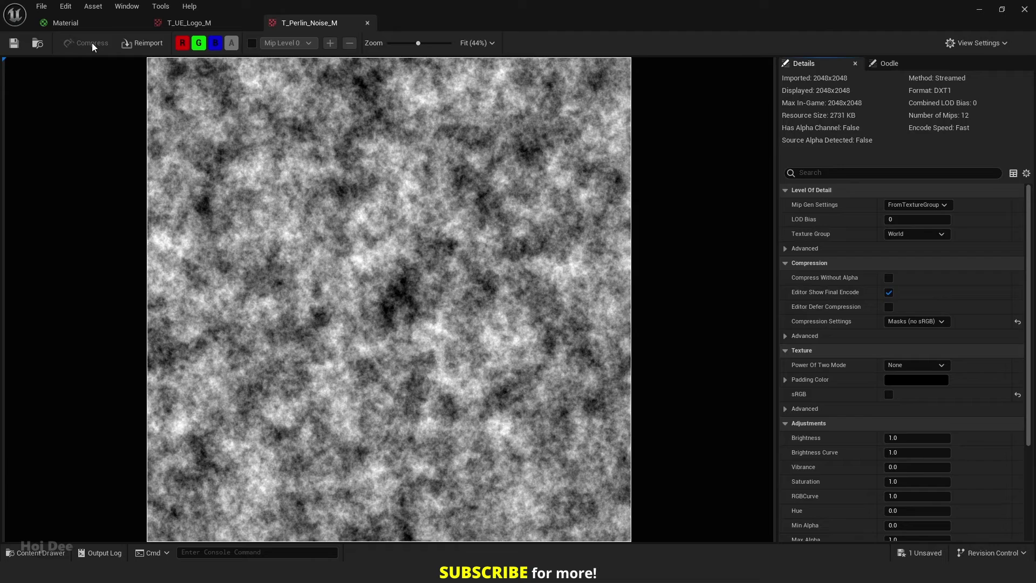
click(65, 22)
drag(550, 399, 674, 130)
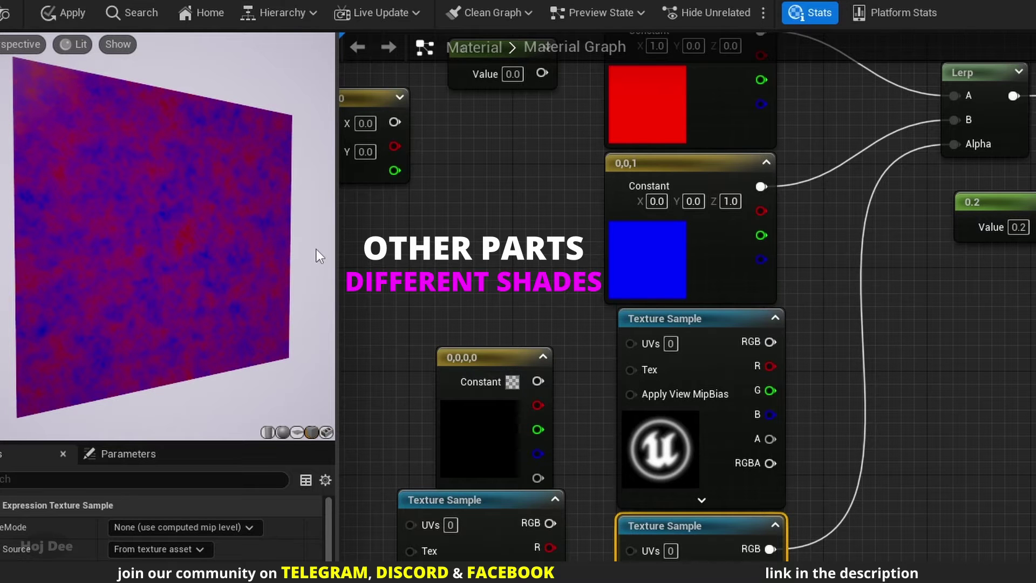
Step: Clear the noise search and add a brick texture and T_CobbleStone_Pebble_D from the StarterContent textures to the graph
key(ctrl+space)
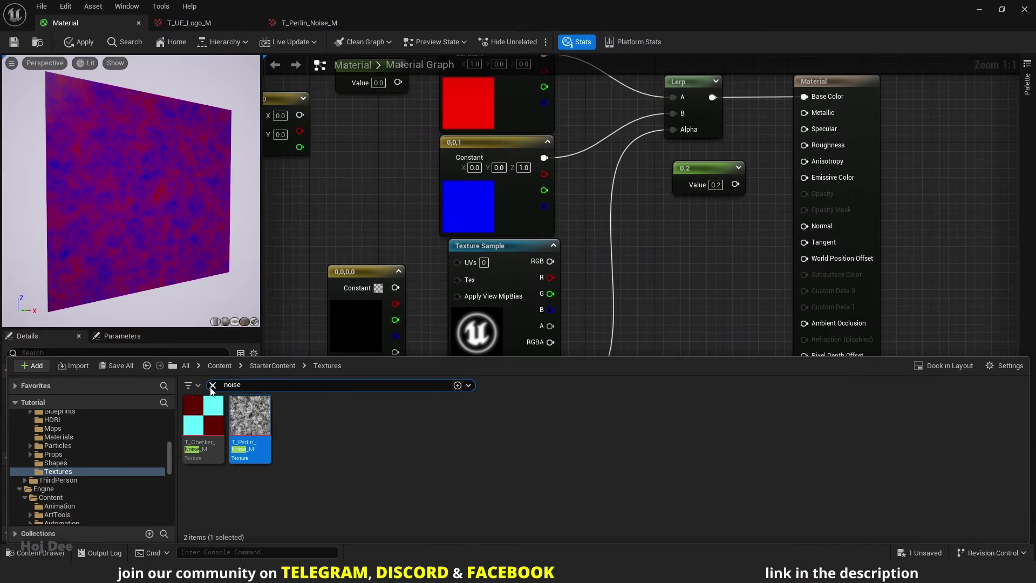
click(212, 385)
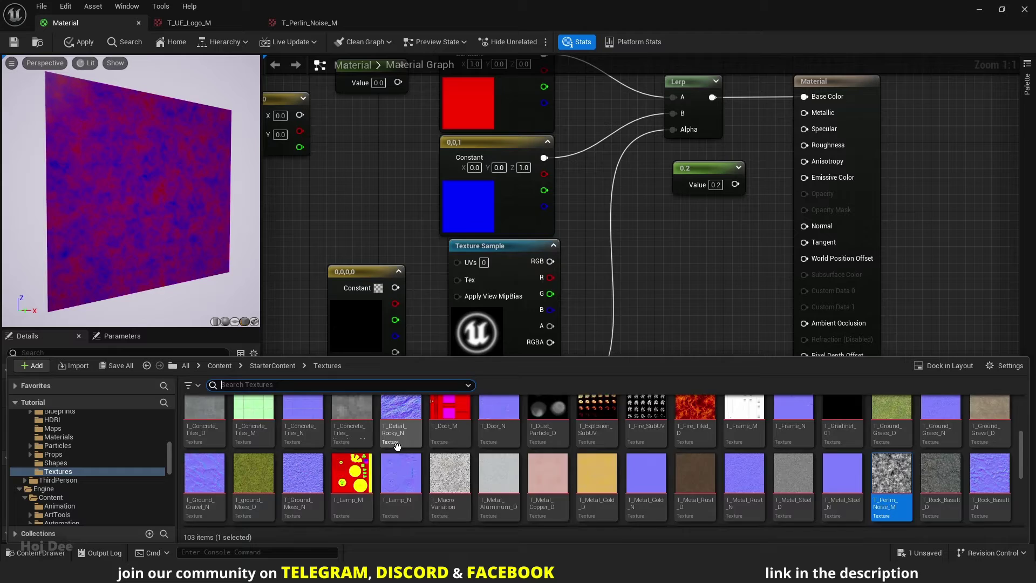
drag(359, 428, 383, 214)
Step: Delete the unused 0 constant, the two- and four-component constants and the old character Texture Sample from the graph
scroll(381, 214, down, 1)
right_drag(361, 227, 423, 235)
drag(422, 235, 367, 377)
key(Delete)
right_drag(353, 245, 412, 291)
drag(412, 292, 474, 151)
key(Delete)
scroll(413, 230, down, 3)
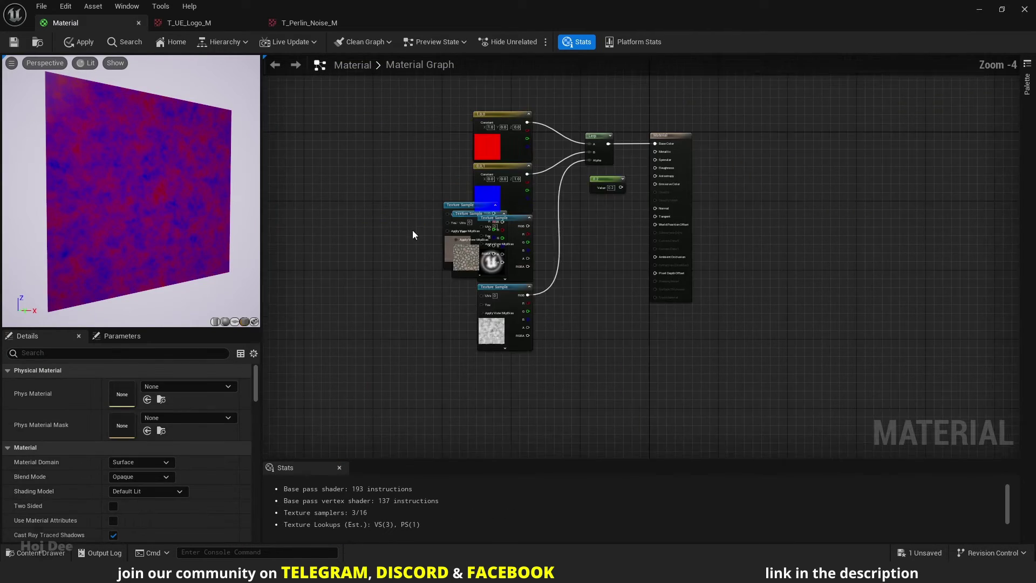
Step: Arrange the input nodes in one column, with the brick and cobblestone samples between the blue vector and the logo sample
drag(437, 237, 507, 183)
drag(500, 196, 499, 122)
drag(479, 306, 489, 189)
drag(454, 382, 477, 292)
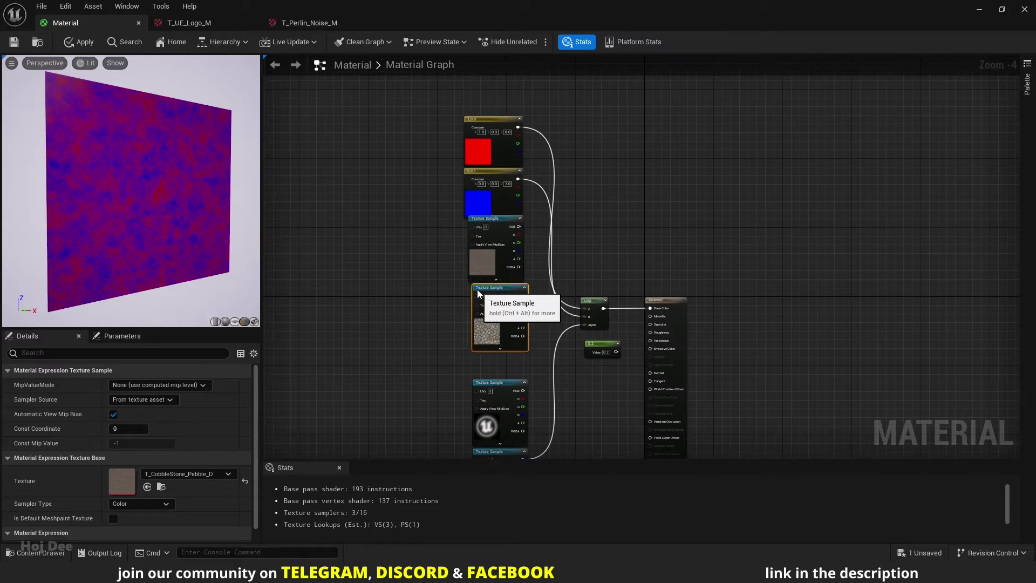
drag(461, 107, 512, 302)
drag(499, 294, 504, 320)
click(545, 318)
Step: Connect the brick texture's RGB to Lerp A, the cobblestone texture's RGB to B and the logo texture's RGB to Alpha
scroll(576, 307, up, 3)
drag(487, 210, 592, 308)
drag(487, 330, 592, 322)
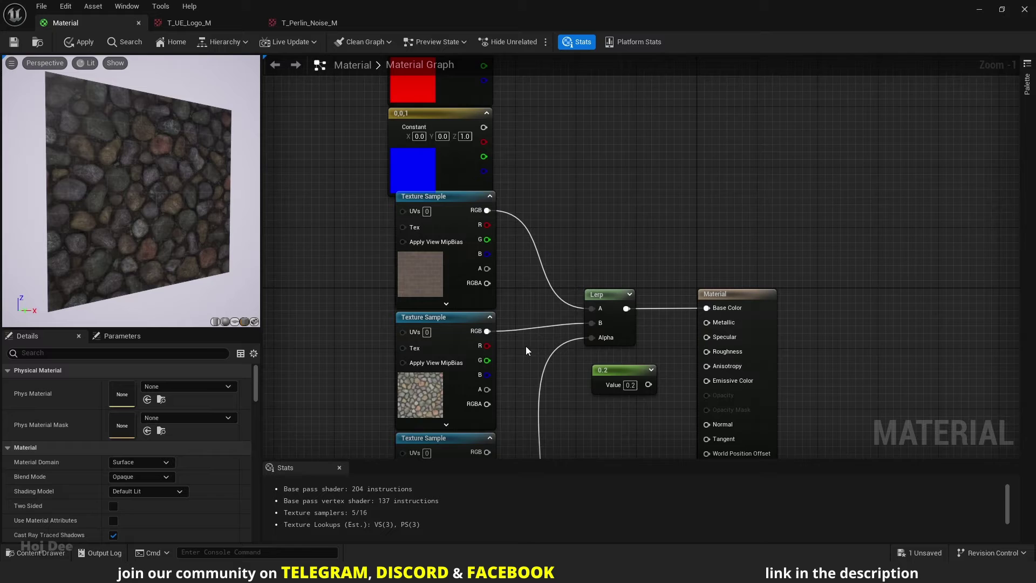
right_drag(526, 345, 523, 207)
drag(489, 312, 594, 198)
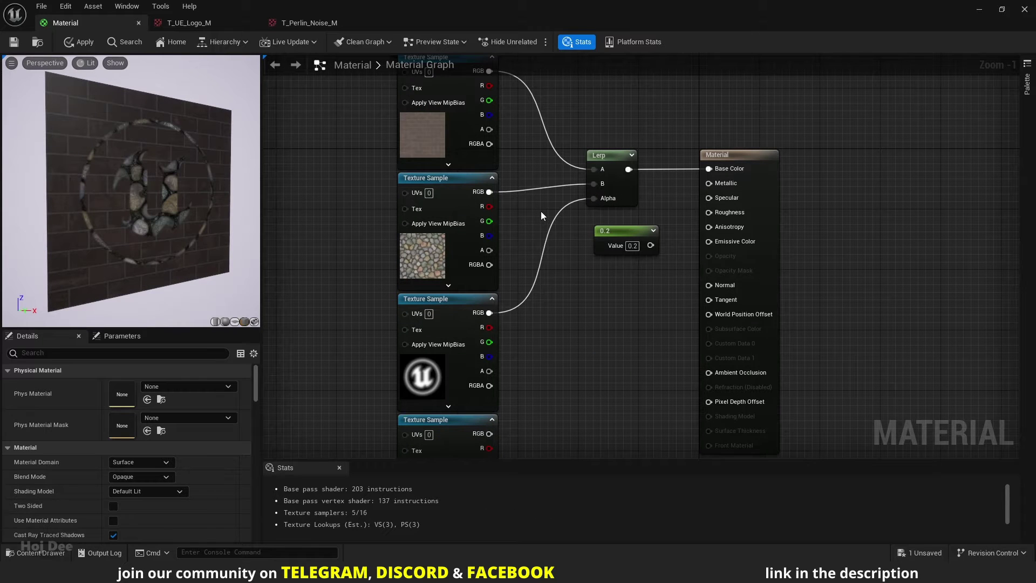
Step: Connect the red Constant 3 Vector to Lerp A in place of the brick texture
right_drag(536, 216, 535, 354)
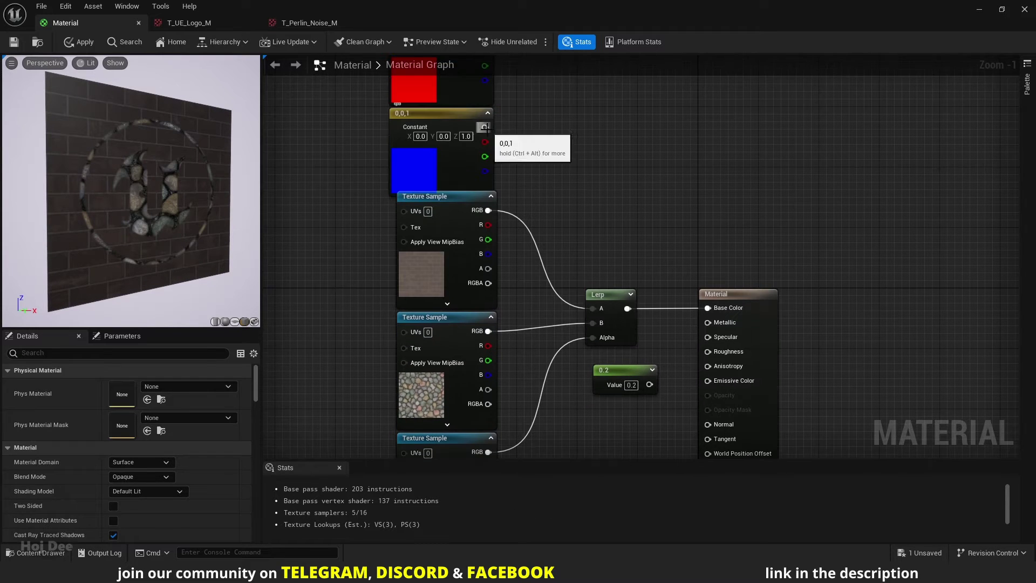
right_drag(484, 129, 500, 193)
drag(500, 101, 608, 372)
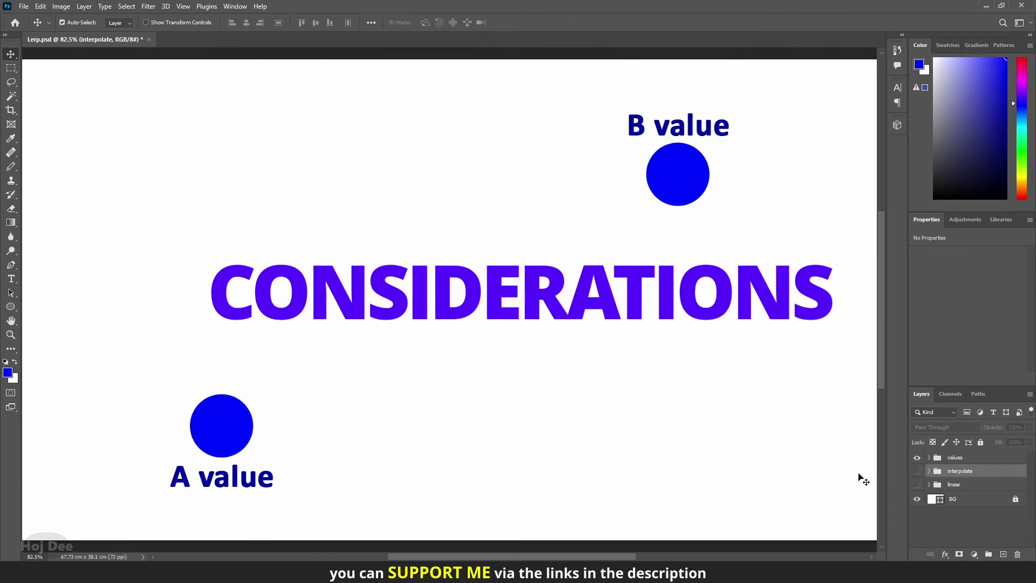
Step: Switch to the Lerp.psd diagram in Photoshop and show the linear layer group
click(916, 485)
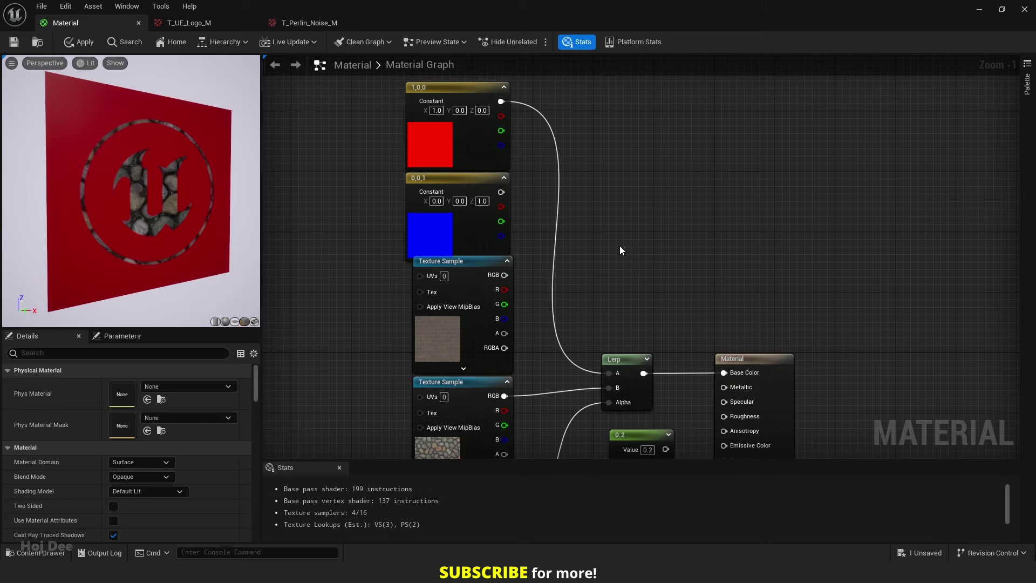
Step: Back in the material graph, disconnect the logo texture from the Lerp's Alpha and move the unused nodes aside
click(506, 161)
click(488, 426)
right_drag(544, 279, 599, 246)
scroll(600, 246, down, 2)
drag(587, 200, 533, 238)
drag(533, 238, 388, 241)
right_drag(537, 418, 591, 333)
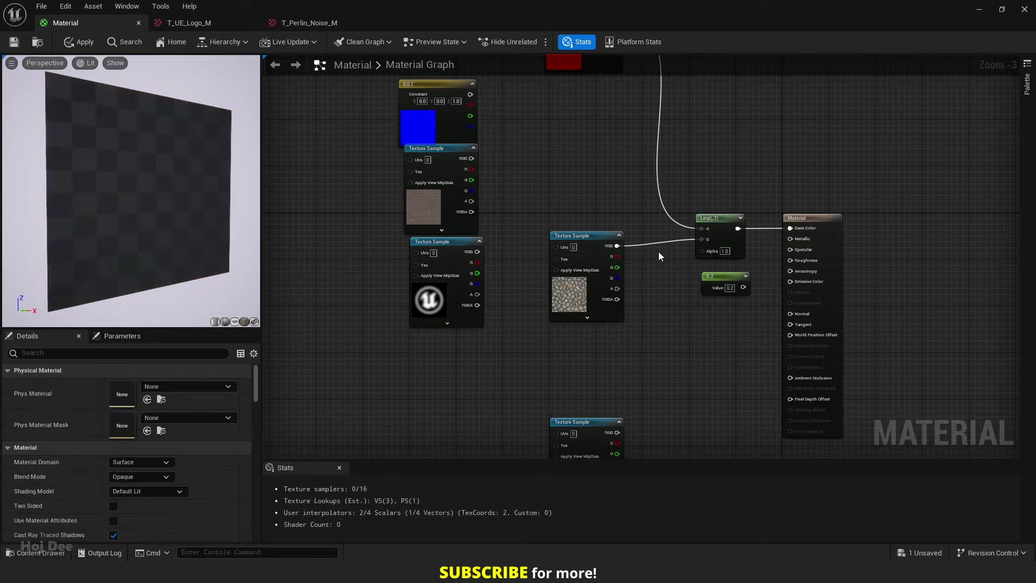
Step: Remove the 0.2 constant and move the red vector and cobblestone sample closer to the Lerp, one above the other
scroll(560, 324, down, 4)
scroll(559, 279, up, 4)
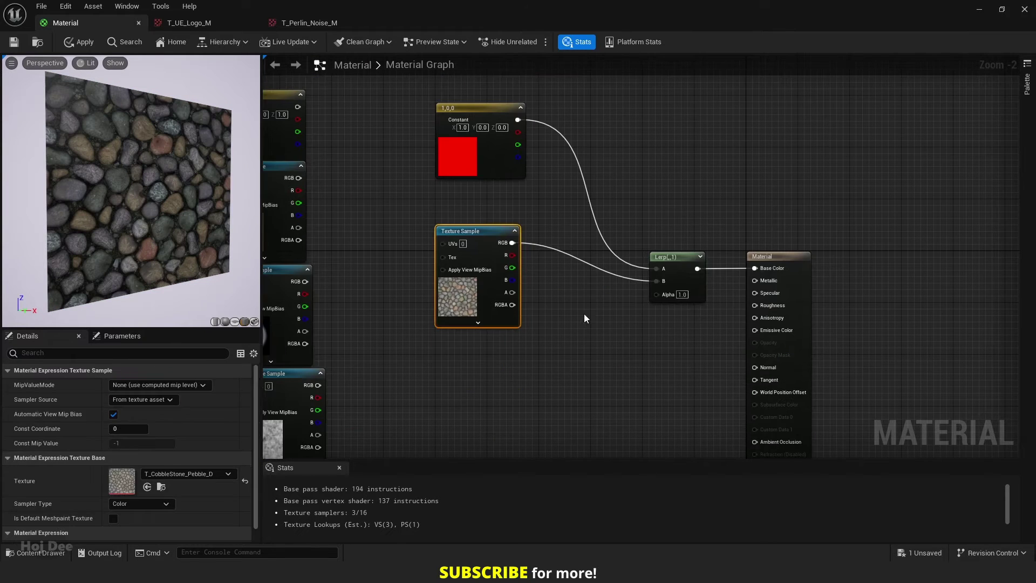
drag(494, 219, 583, 214)
drag(471, 232, 567, 239)
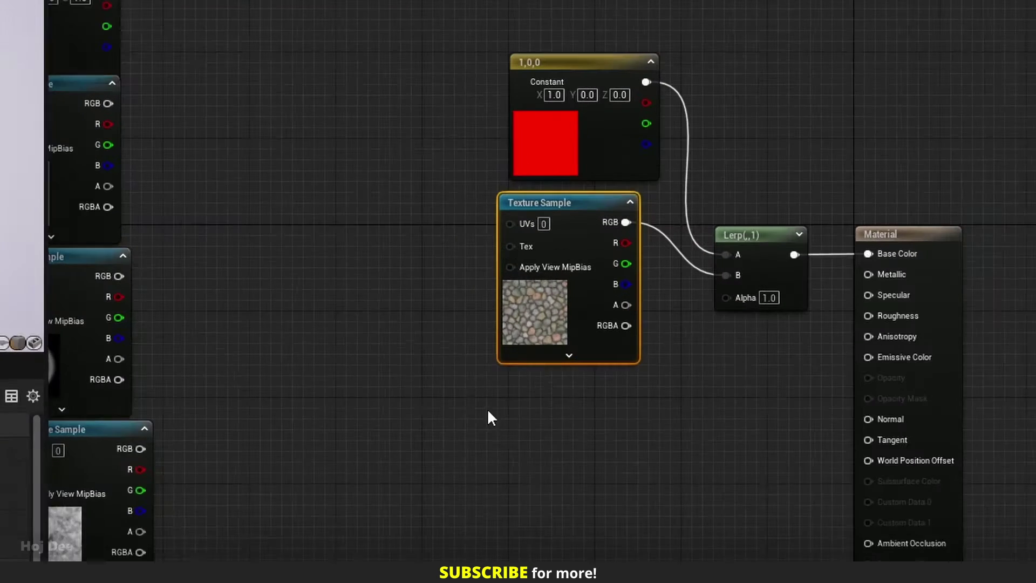
Step: Add a scalar parameter beneath the cobblestone Texture Sample, keeping its default name
key(s)
click(528, 363)
key(Return)
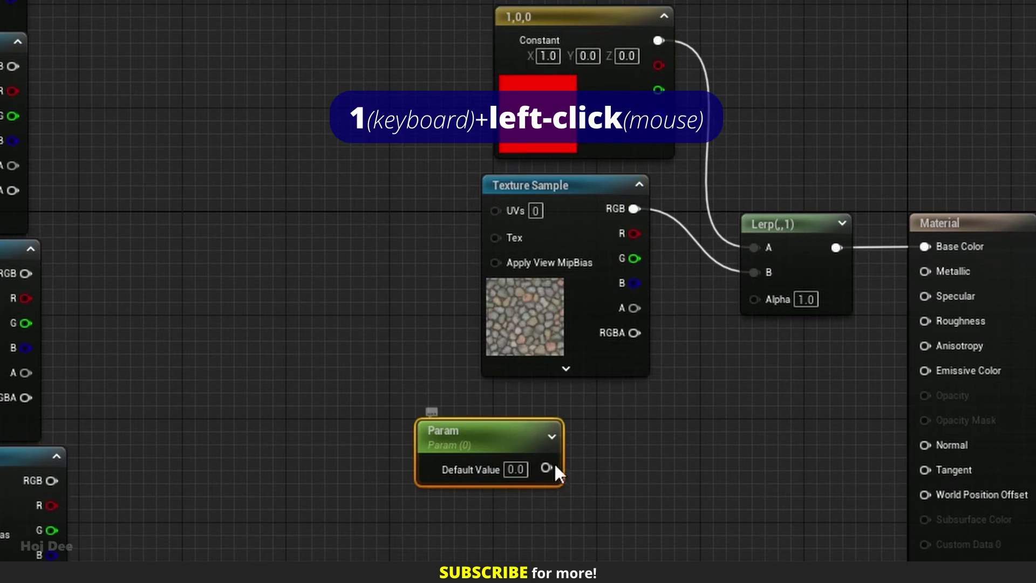
Step: Add a Saturate node beside the scalar parameter and rename the parameter Alpha
right_click(595, 442)
text(saturate)
key(Return)
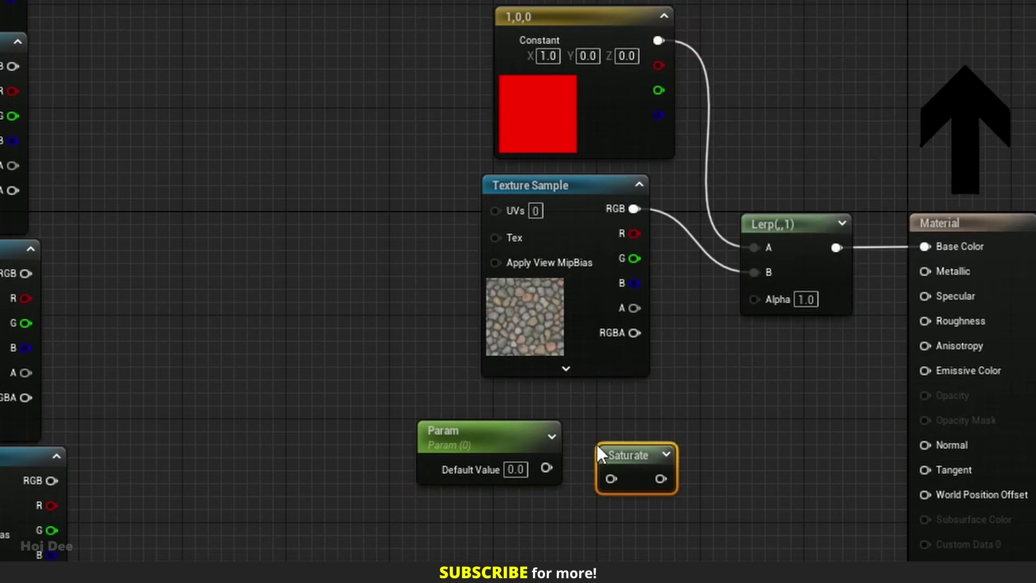
scroll(597, 445, up, 2)
double_click(389, 425)
text(Alpha)
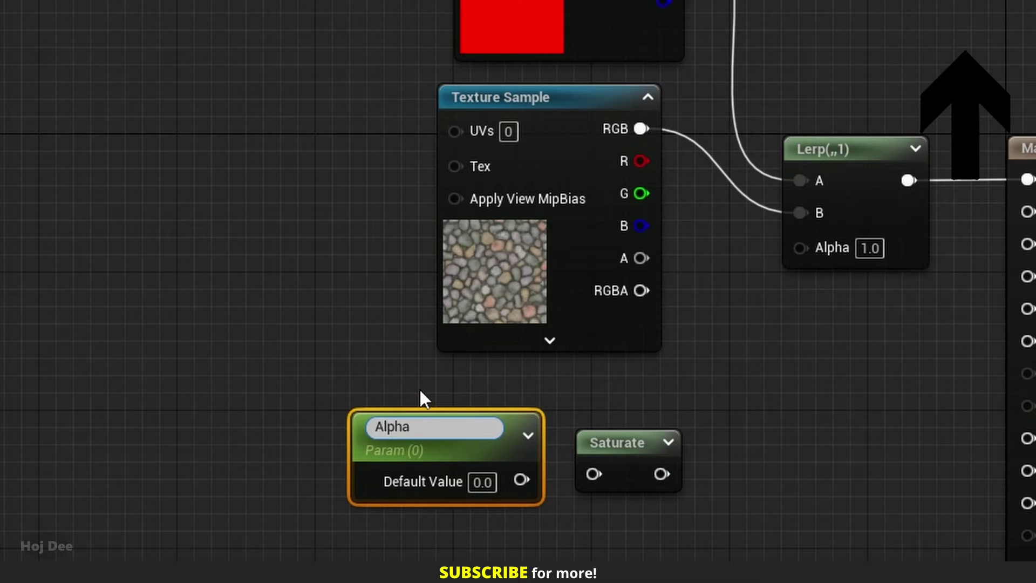
key(Return)
Step: Wire the Alpha parameter through Saturate into the Lerp's Alpha input, and apply and save the material
drag(521, 473, 593, 473)
drag(662, 474, 800, 247)
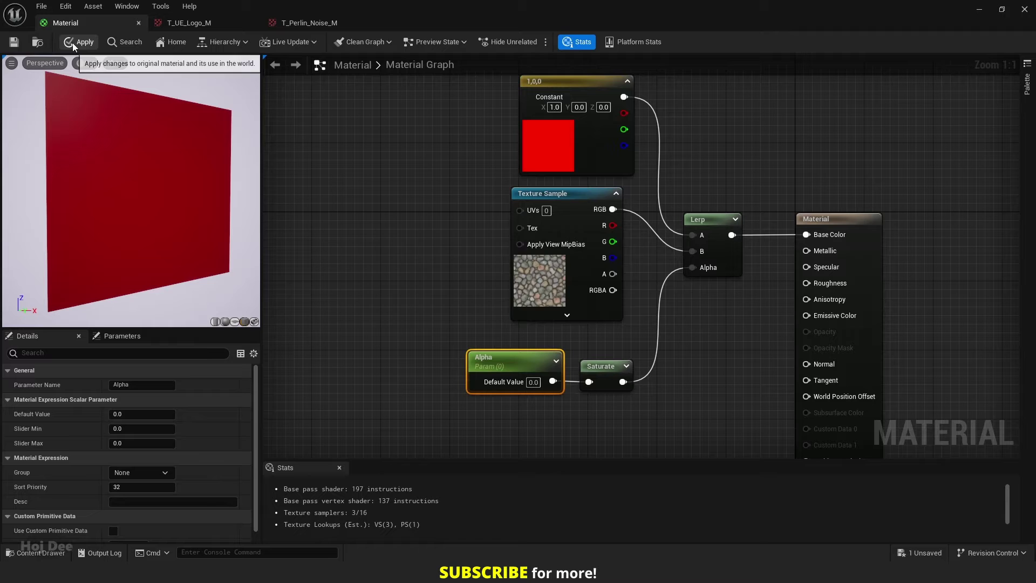
click(71, 43)
click(14, 42)
Step: Place the material editor beside the level viewport and assign the Lerp material to the cube
key(super+Right)
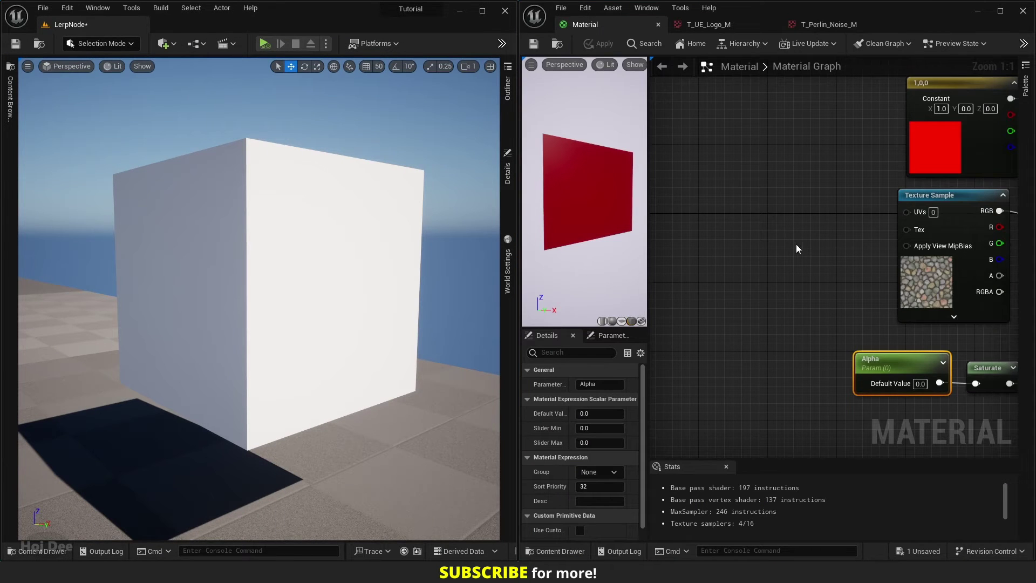
right_drag(796, 248, 615, 275)
click(563, 50)
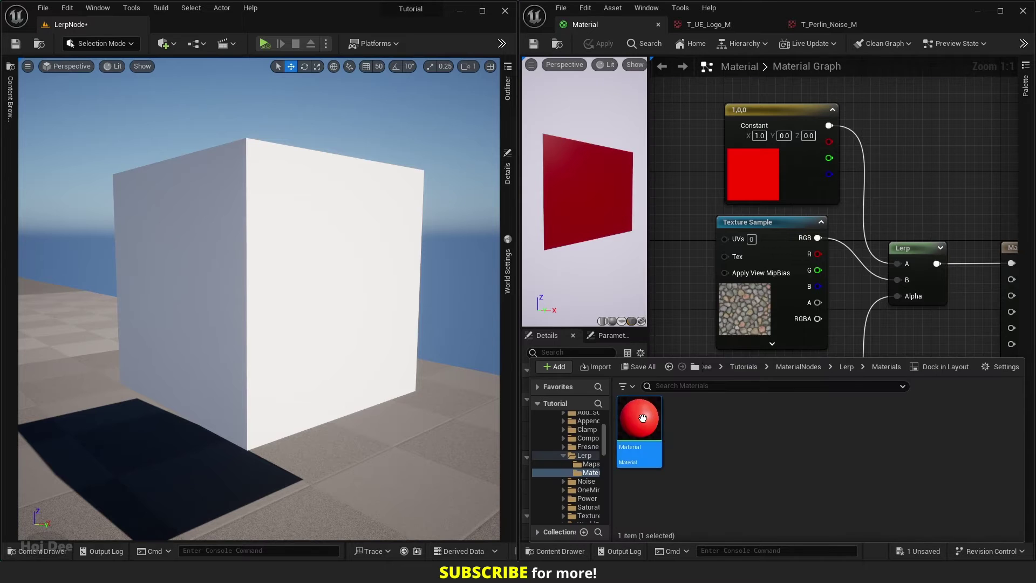
drag(652, 428, 297, 311)
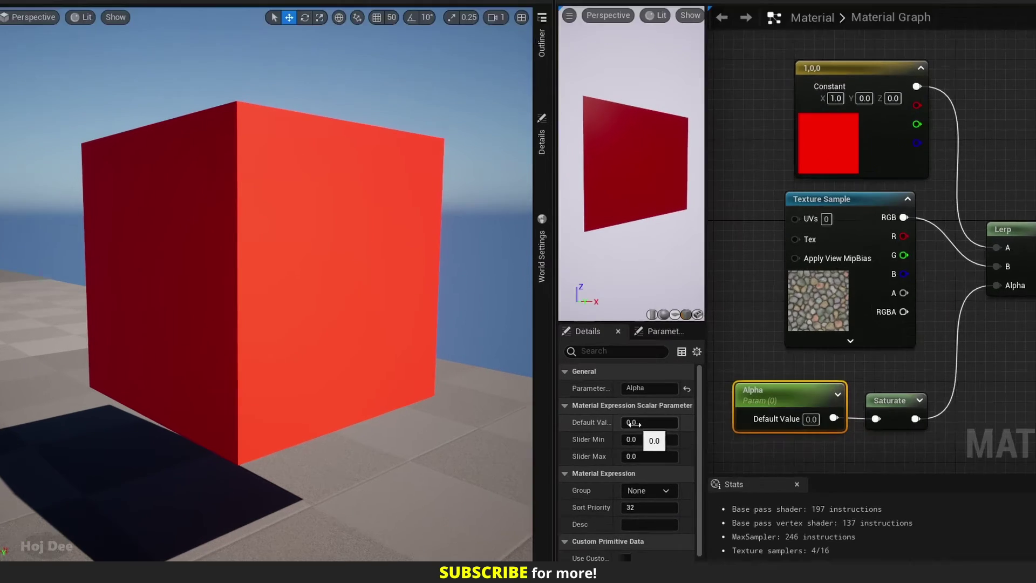
Step: Vary Alpha's default value below zero to -8.637339 and up to 1.15426 with Saturate connected
drag(590, 413, 629, 413)
mouse_move(749, 440)
mouse_down()
mouse_move(803, 440)
mouse_move(734, 439)
mouse_up()
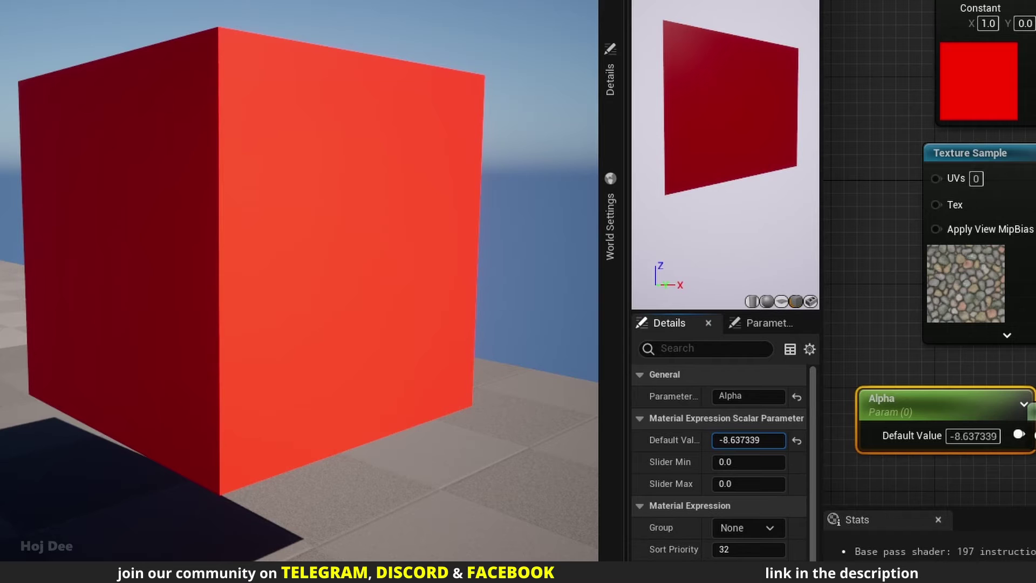
drag(748, 440, 734, 439)
drag(748, 440, 795, 439)
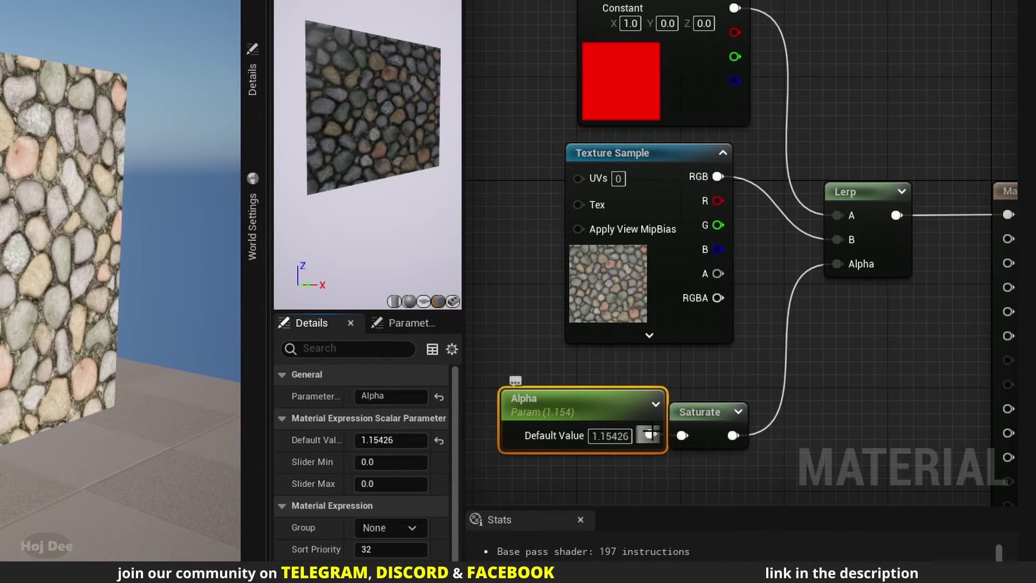
Step: Connect Alpha directly to the Lerp's Alpha input, bypassing Saturate, and raise its default value to 18.717409
drag(650, 434, 833, 266)
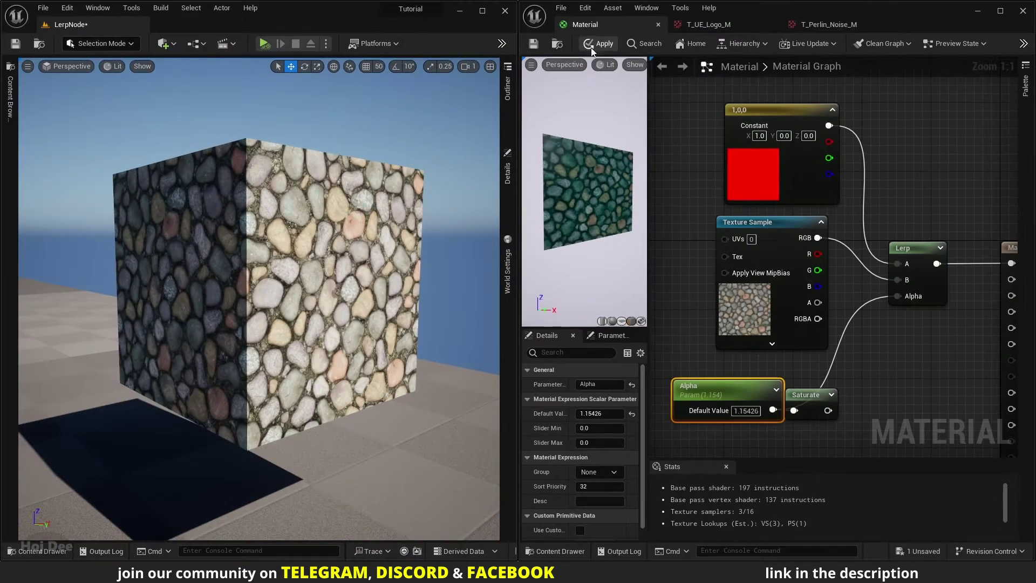
drag(599, 414, 632, 413)
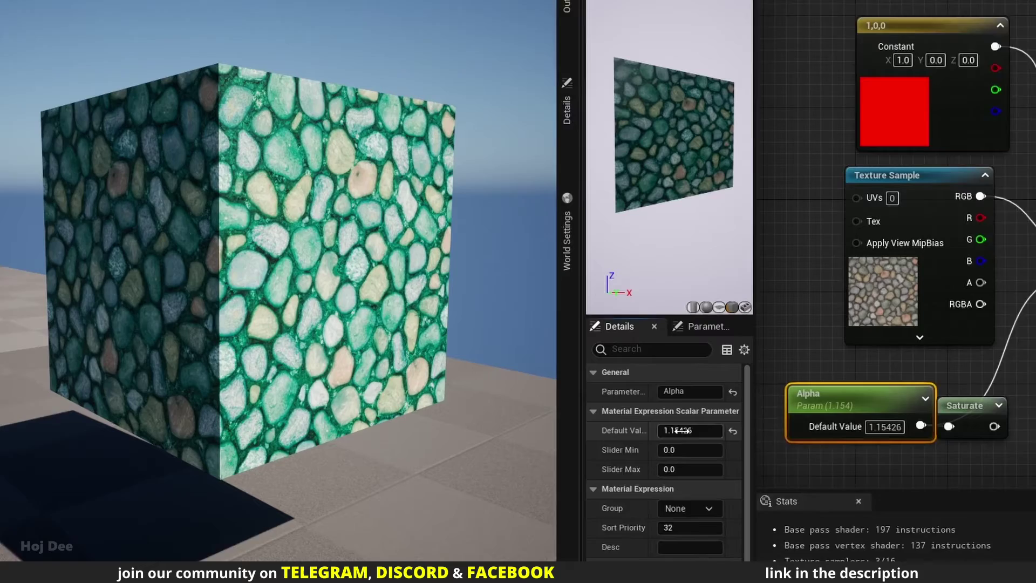
mouse_move(735, 438)
mouse_down()
mouse_move(755, 438)
mouse_move(724, 439)
mouse_up()
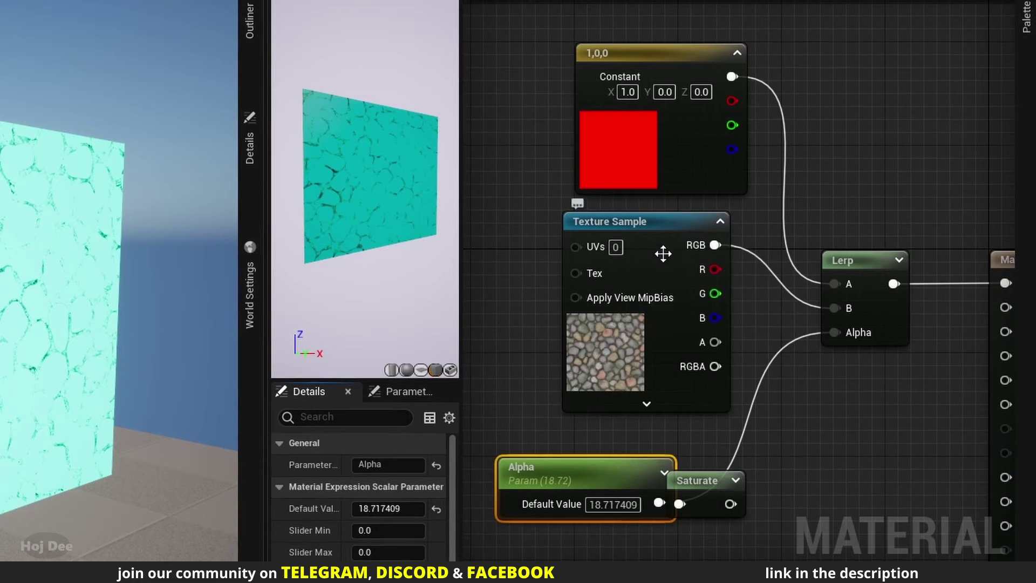
Step: Move the red constant and the cobblestone Texture Sample farther away from the Lerp node
click(1010, 193)
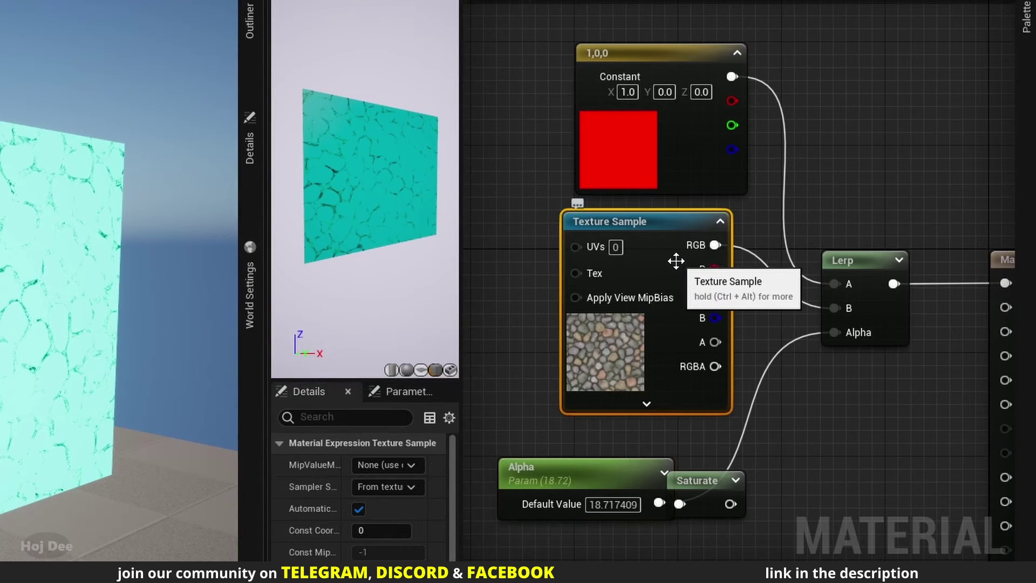
scroll(667, 259, down, 2)
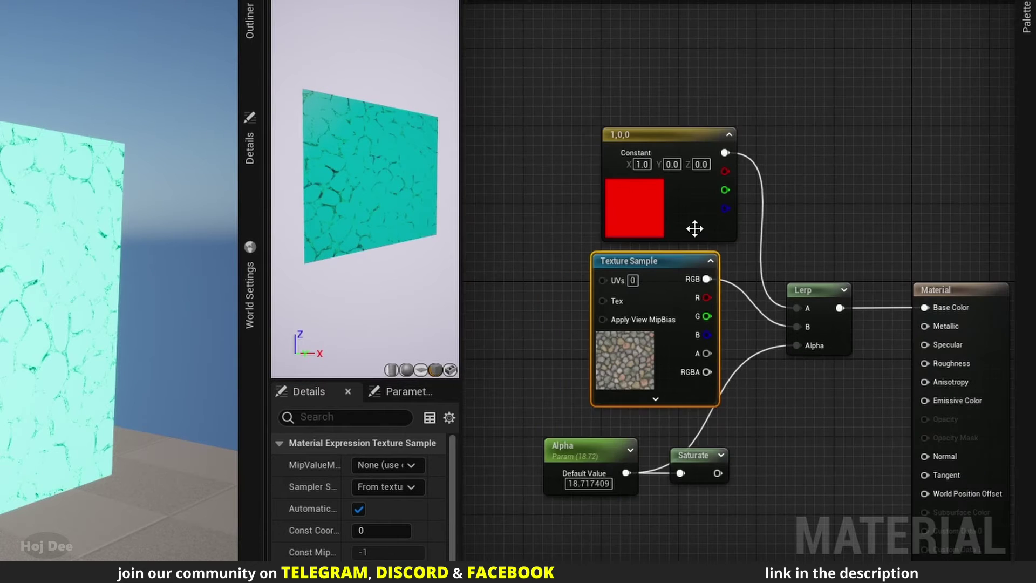
drag(635, 321, 635, 321)
drag(710, 212, 585, 213)
click(620, 238)
Step: Multiply the cobblestone texture's RGB by the red constant inverted through a OneMinus node
drag(578, 278, 756, 202)
text(*)
key(Return)
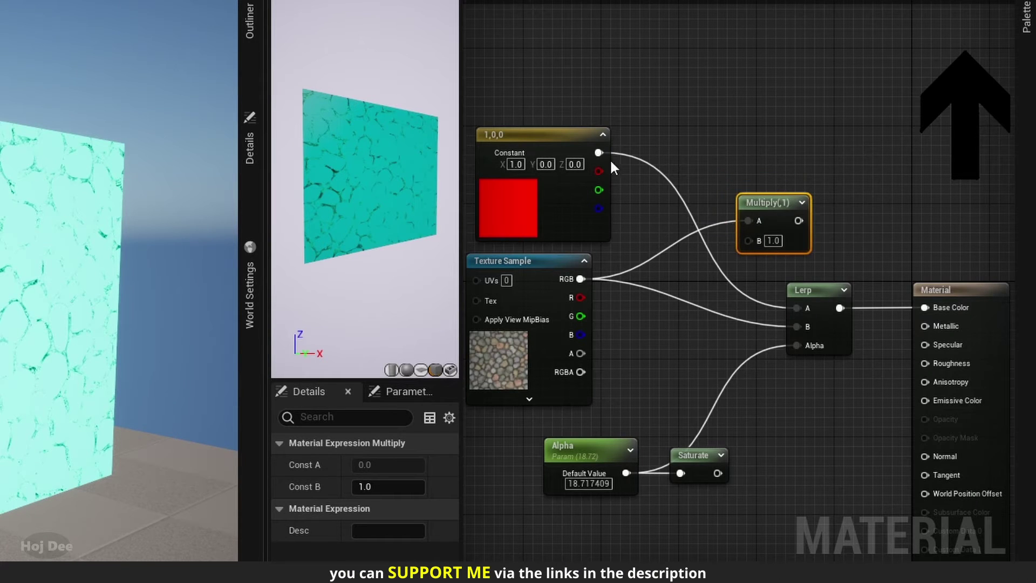
drag(597, 153, 749, 241)
text(oneminus)
key(Return)
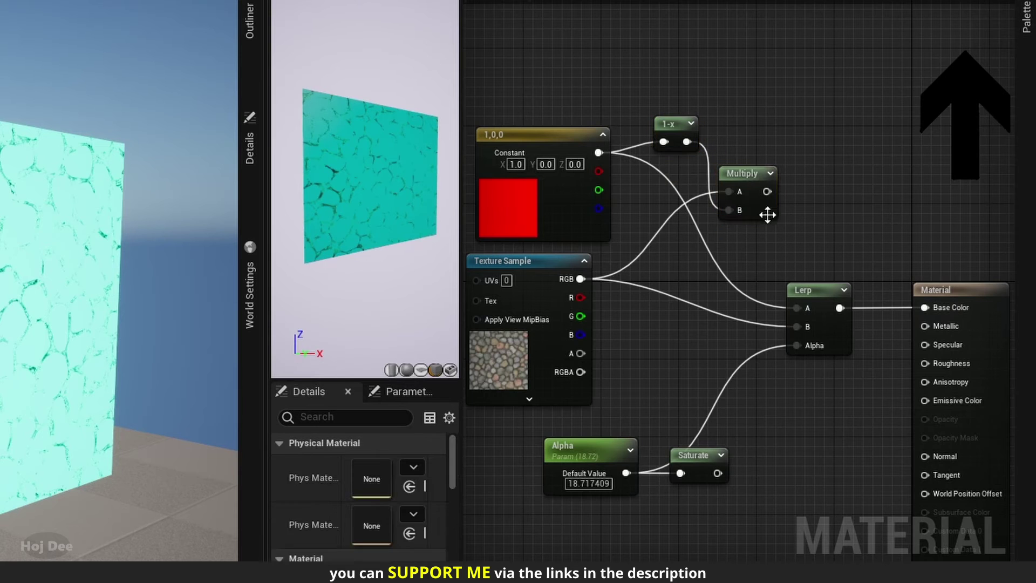
Step: Add a second Multiply after the first with B set to 18.717409 and connect it to Base Color
text(*)
drag(768, 192, 803, 223)
key(Return)
scroll(800, 237, up, 1)
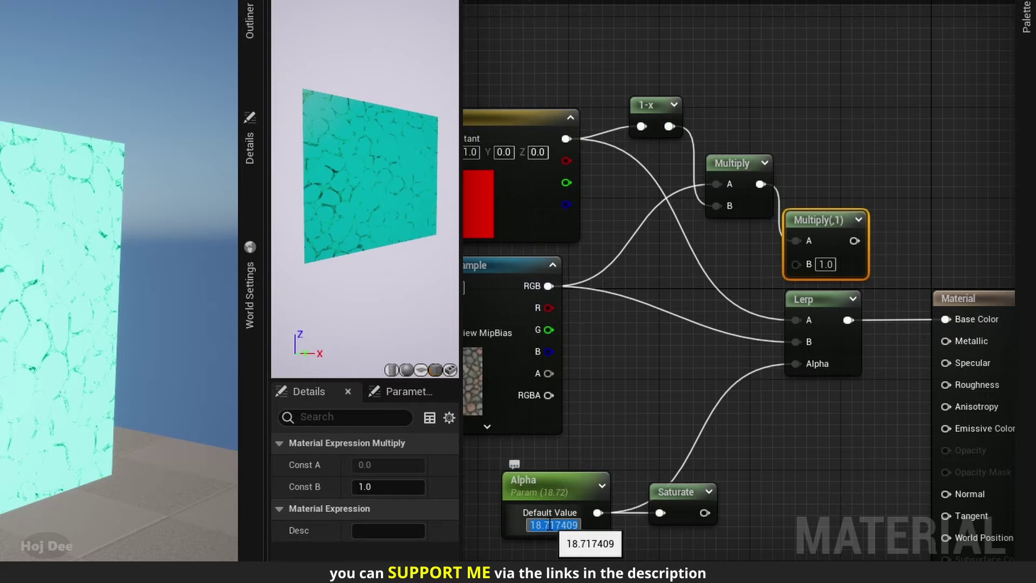
text(18.717409)
key(Return)
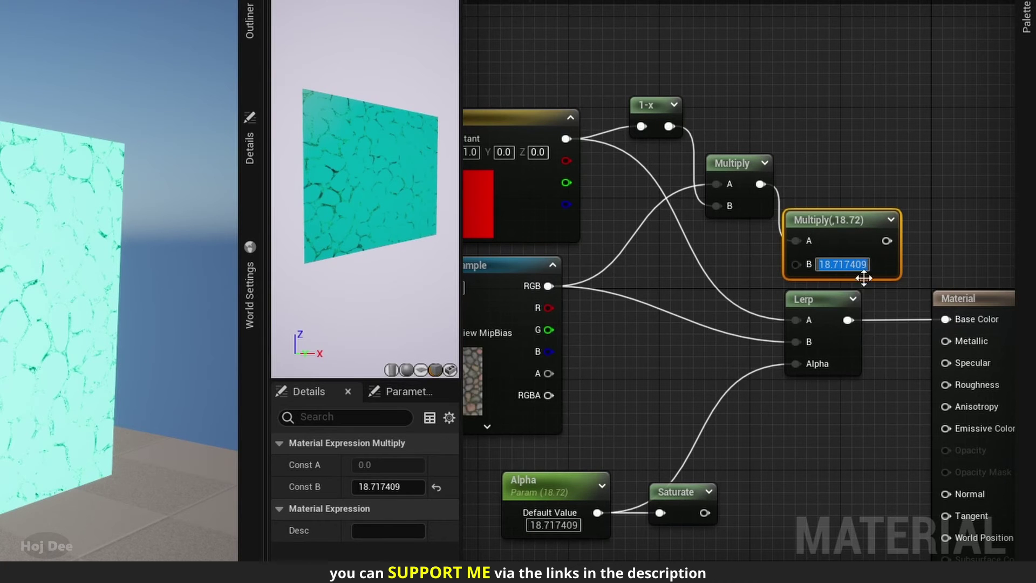
drag(854, 241, 945, 319)
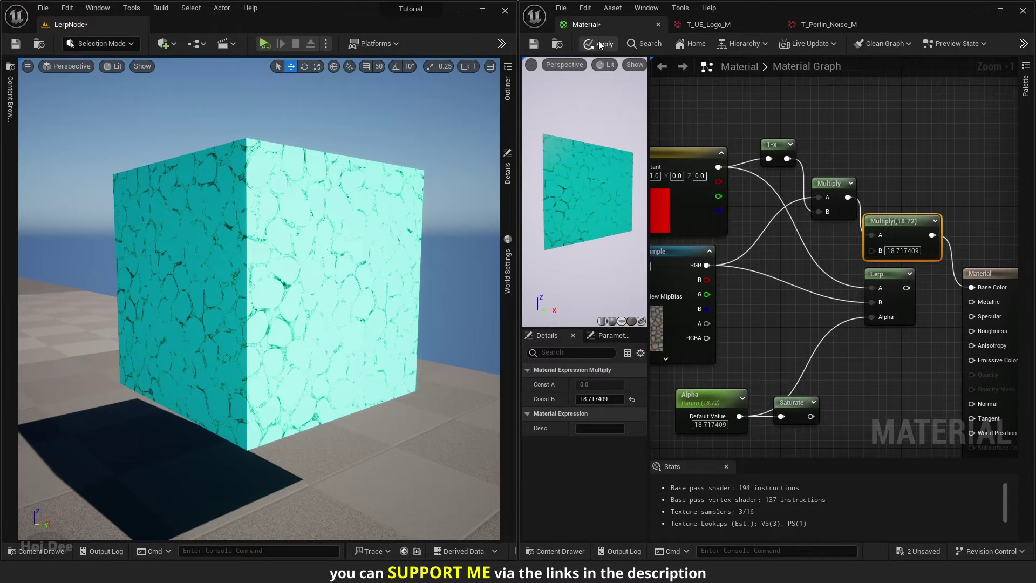
Step: Reconnect the Lerp to Base Color, apply the material, and delete the OneMinus and both Multiply nodes
click(908, 288)
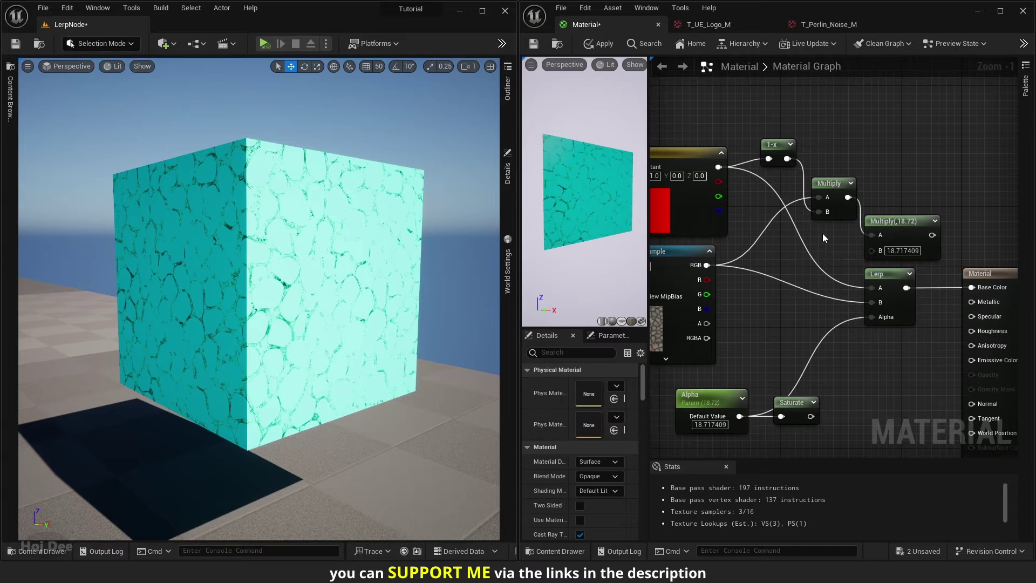
click(600, 43)
drag(890, 147, 782, 229)
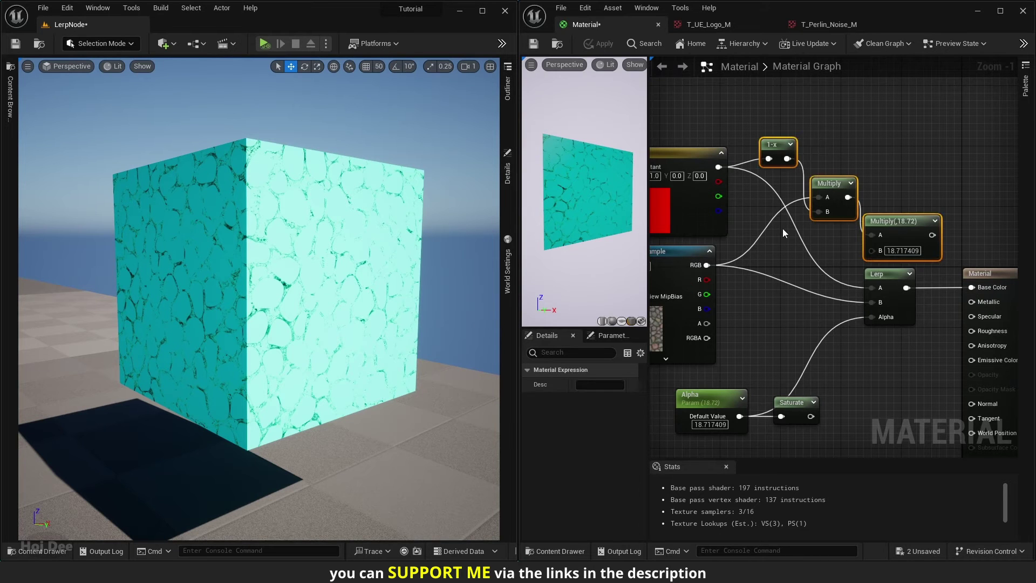
key(Delete)
Step: Lower the Alpha parameter's default value to -15.351921
click(722, 393)
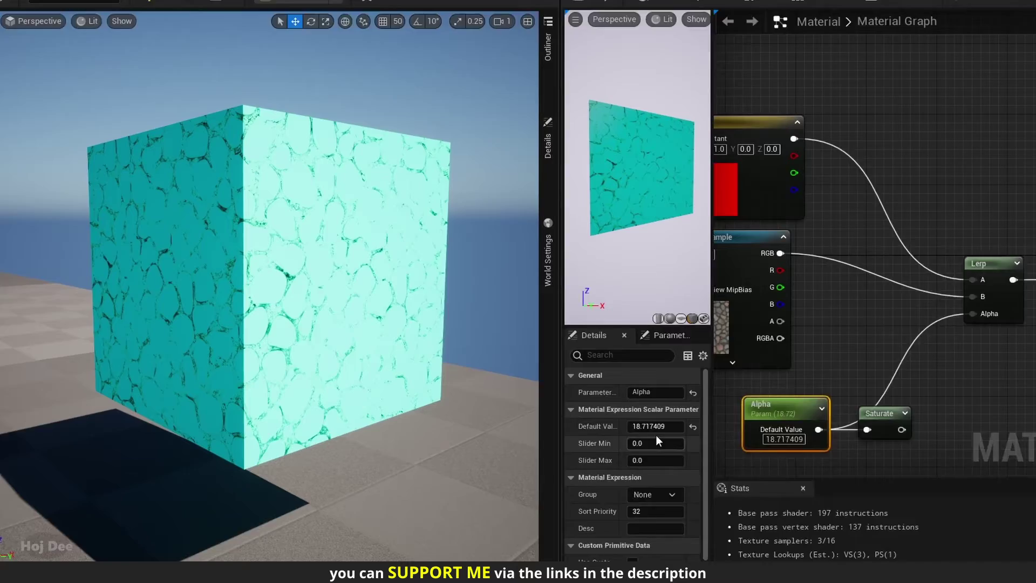
drag(600, 413, 558, 413)
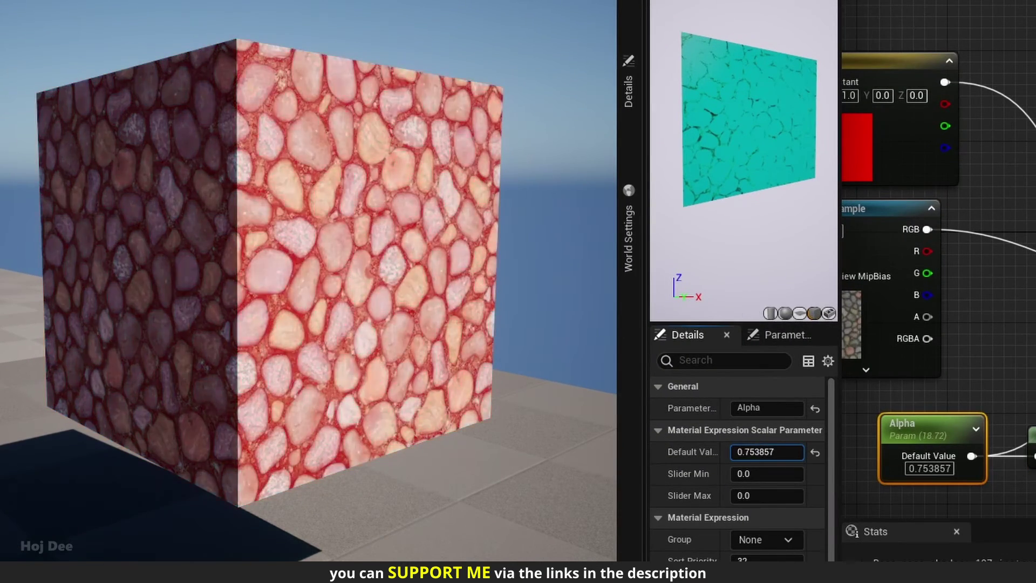
drag(766, 451, 745, 451)
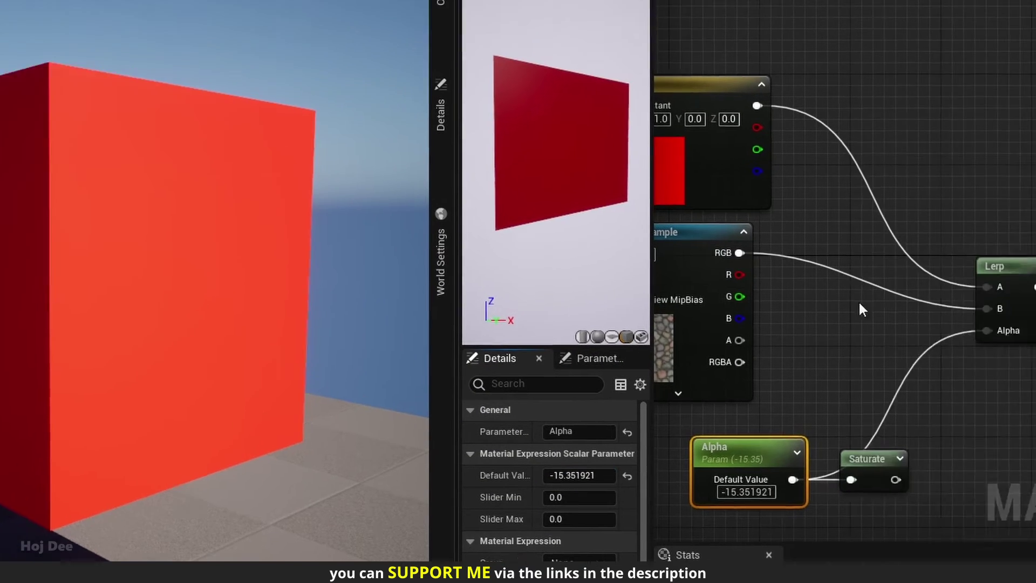
Step: Add a Multiply node fed by the red constant and a OneMinus node fed by the cobblestone texture's RGB
drag(944, 82, 1035, 90)
text(mul)
key(Return)
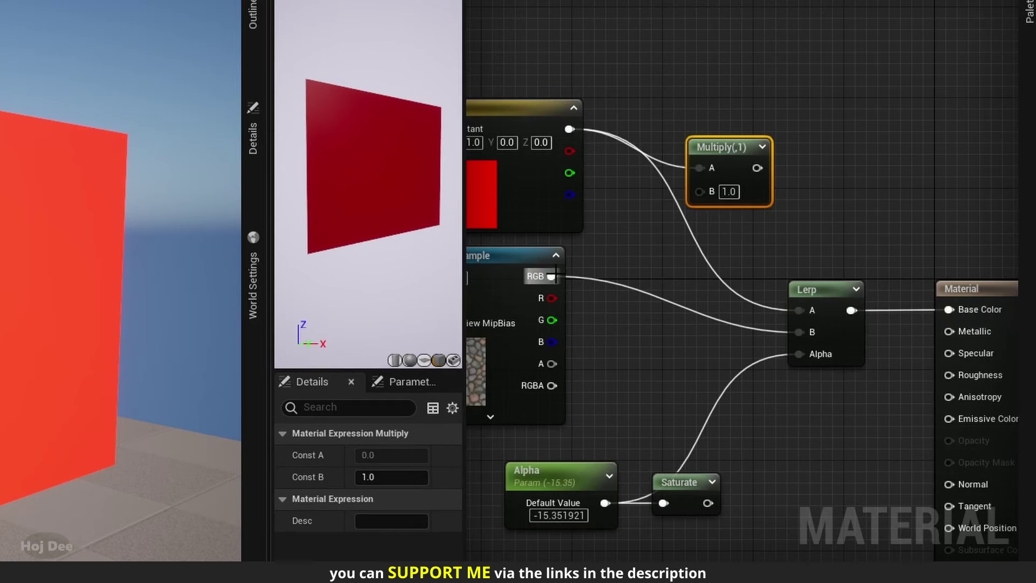
drag(551, 276, 617, 212)
text(1)
key(Return)
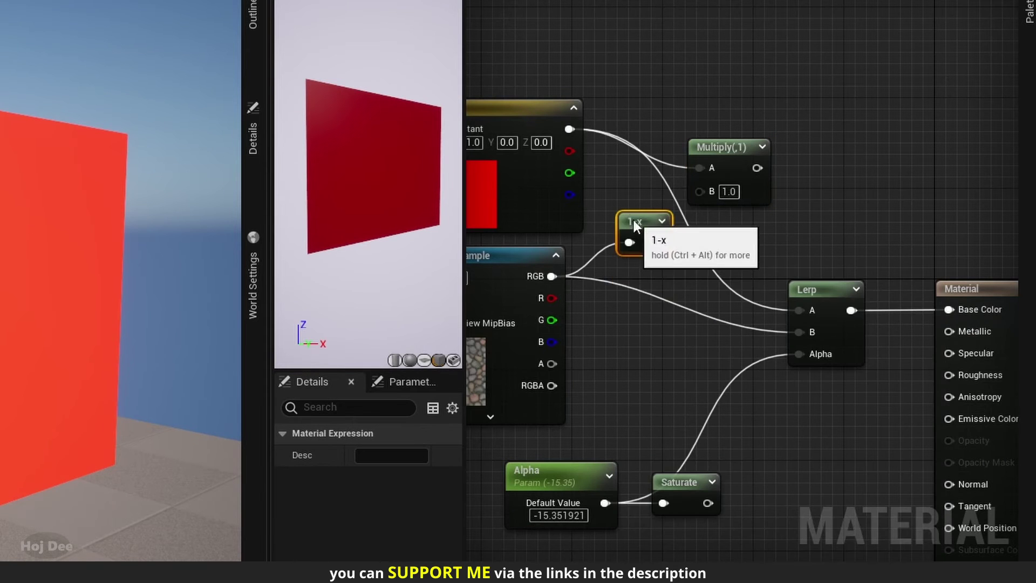
Step: Connect OneMinus to the Multiply's B and chain a second Multiply with B set to 15.351921
drag(657, 243, 784, 205)
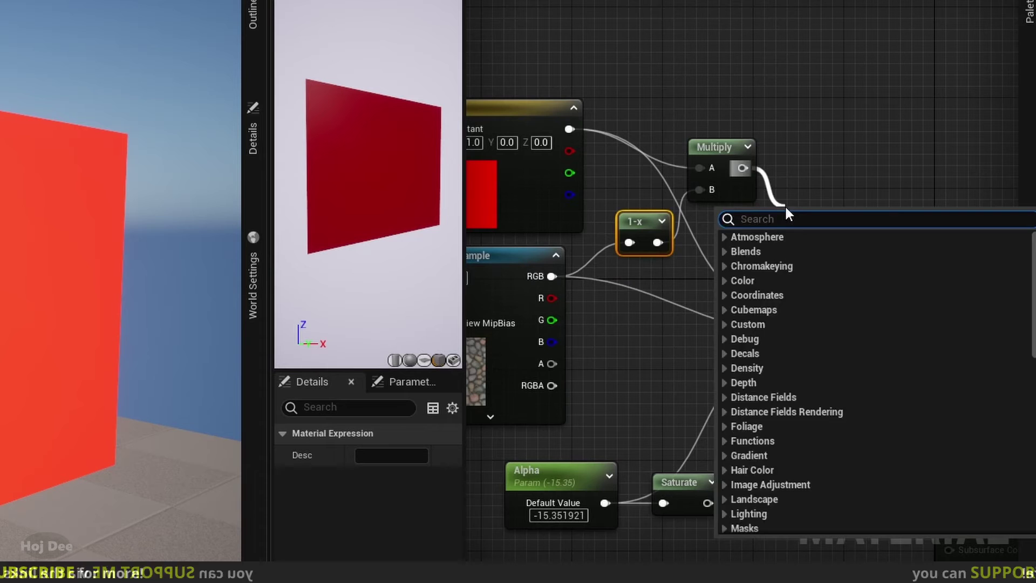
text(multiply)
key(Return)
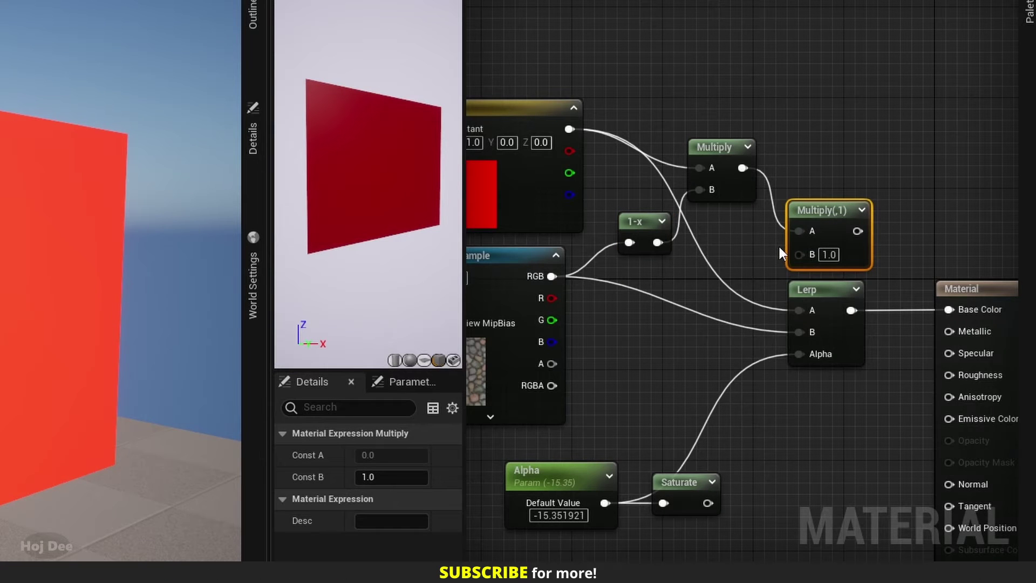
click(828, 254)
text(-15.351921)
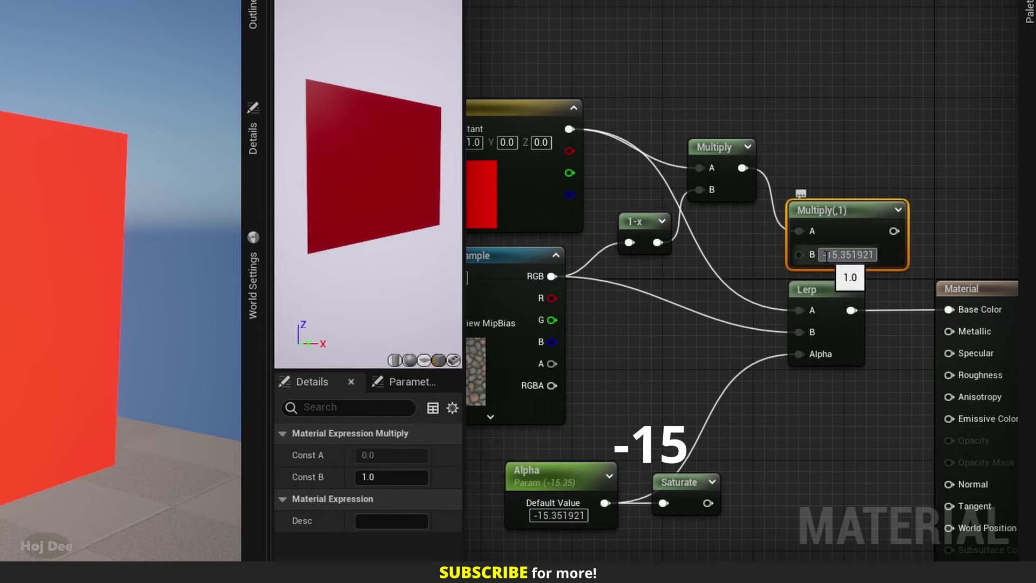
key(Return)
key(Return)
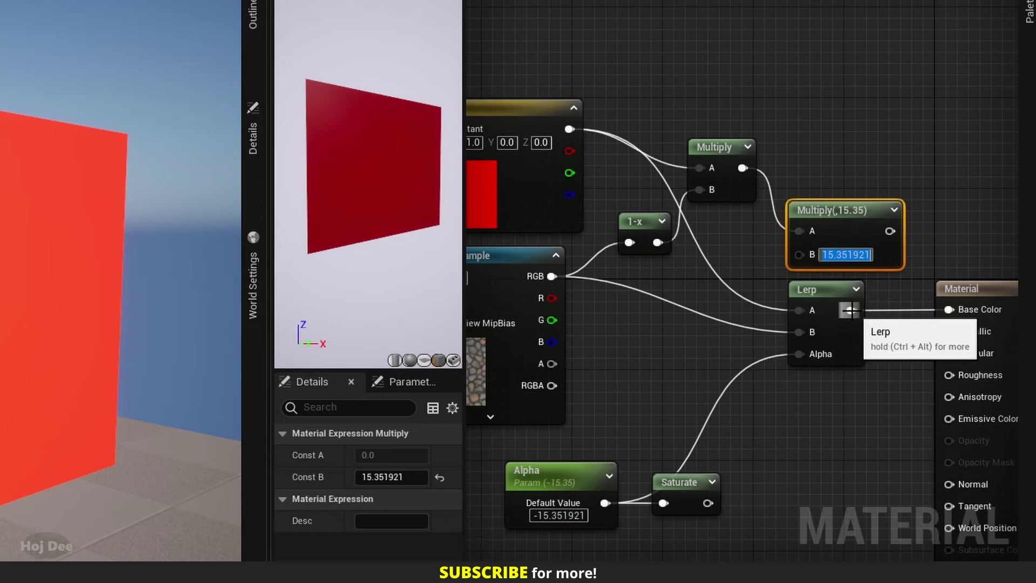
Step: Connect the Lerp's output to Emissive Color as well and apply the material
drag(851, 310, 944, 413)
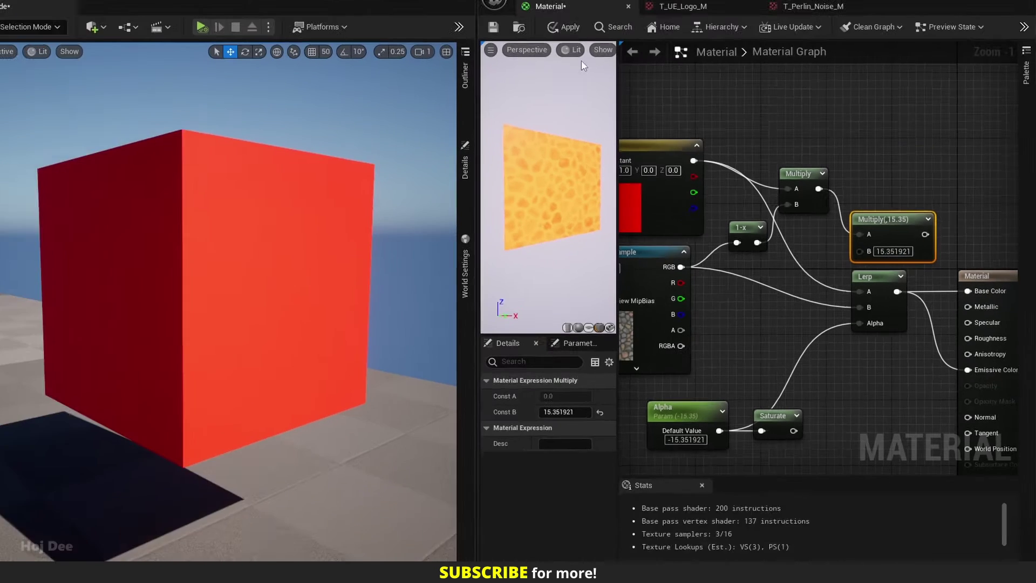
click(597, 43)
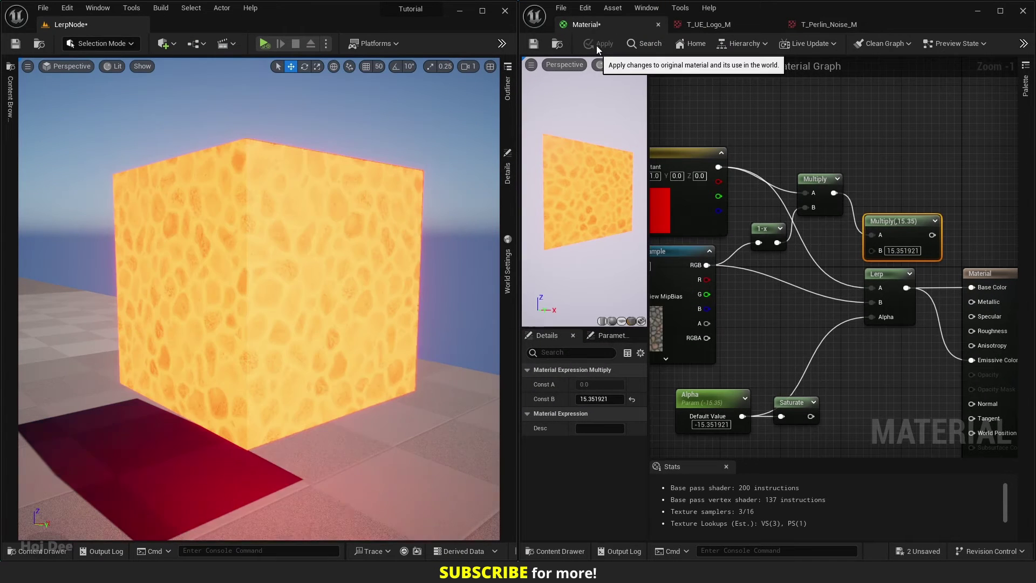
mouse_move(906, 287)
ctrl+mouse_down()
mouse_move(931, 236)
mouse_move(906, 287)
ctrl+mouse_up()
click(596, 43)
click(591, 46)
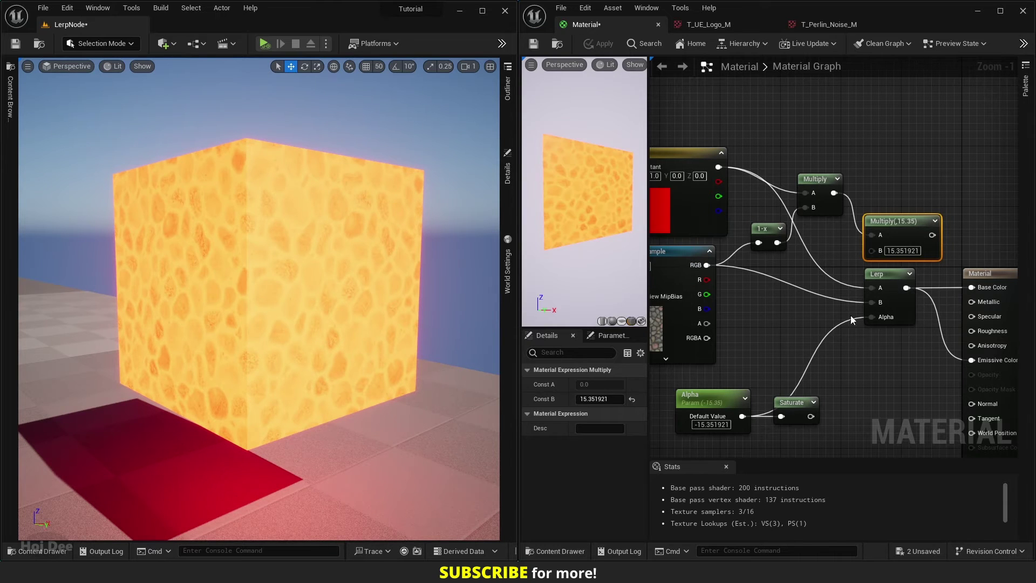
Step: Route Alpha through Saturate into the Lerp again and delete the Multiply node feeding Emissive Color
drag(858, 328, 872, 317)
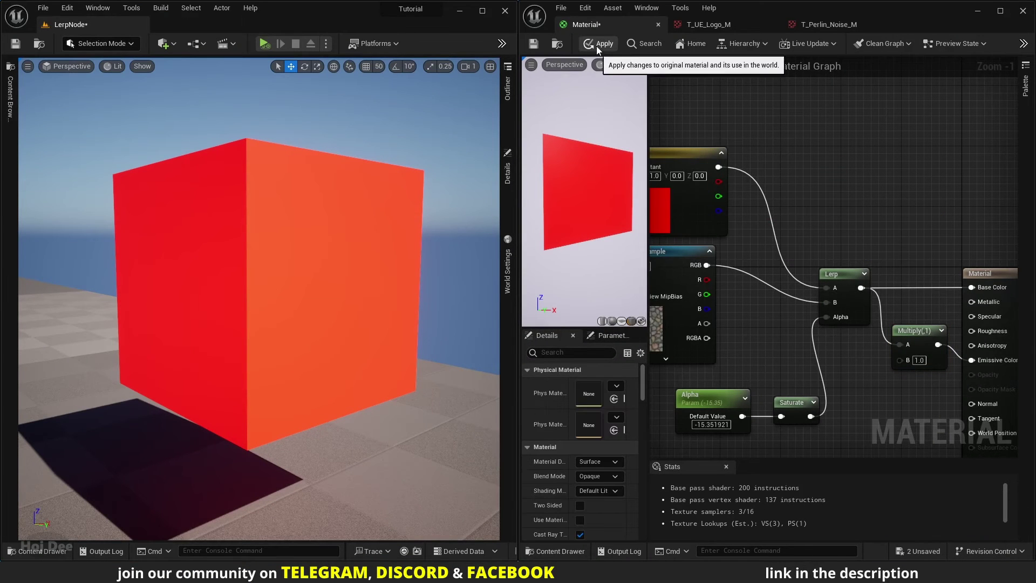
click(889, 351)
key(Delete)
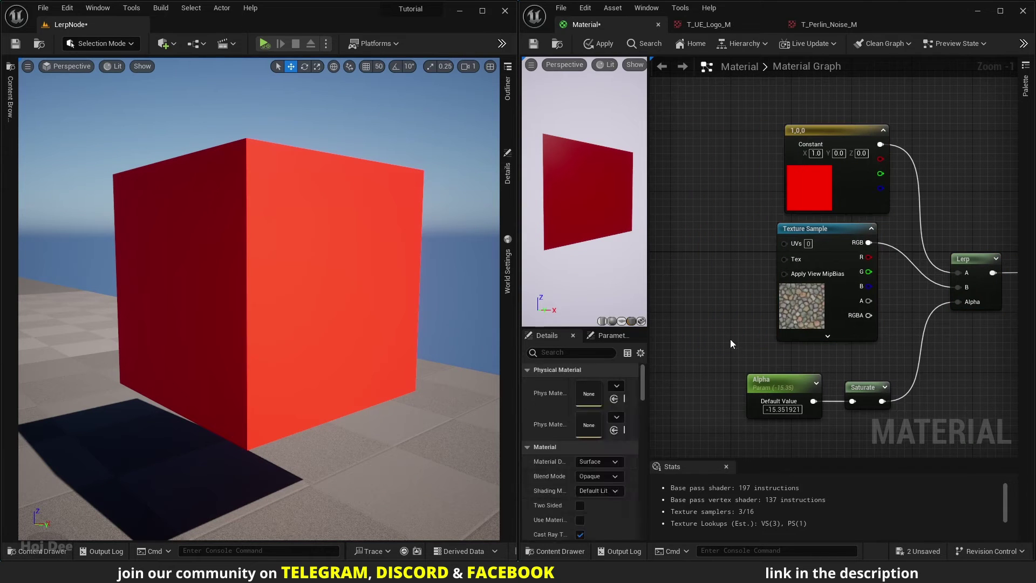
Step: Find a texture with "hex", place the magenta hexagon mask in the graph, and move the disconnected Alpha and Saturate nodes aside
key(ctrl+space)
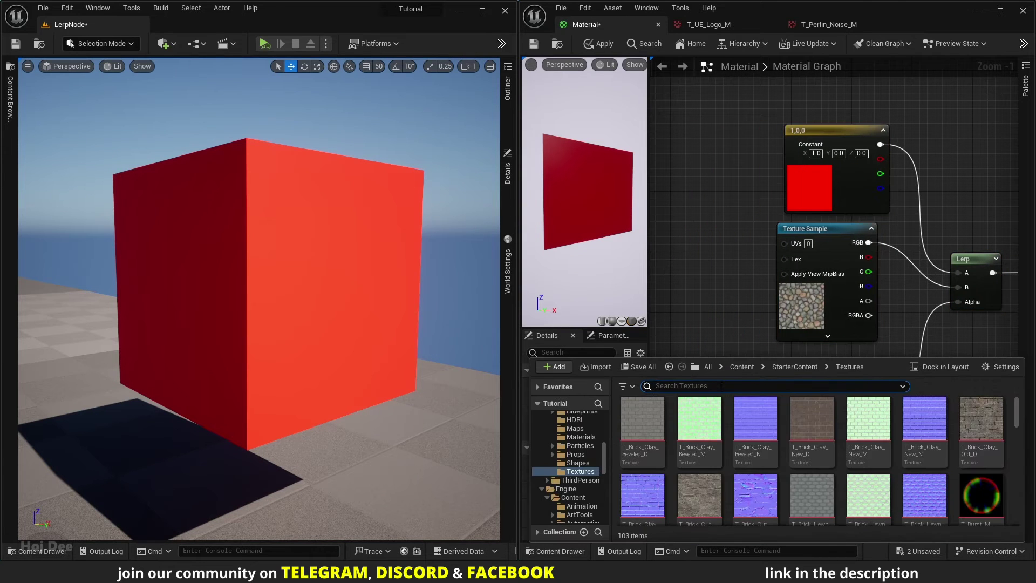
text(hex)
drag(643, 420, 731, 308)
right_drag(705, 291, 700, 211)
drag(745, 241, 759, 358)
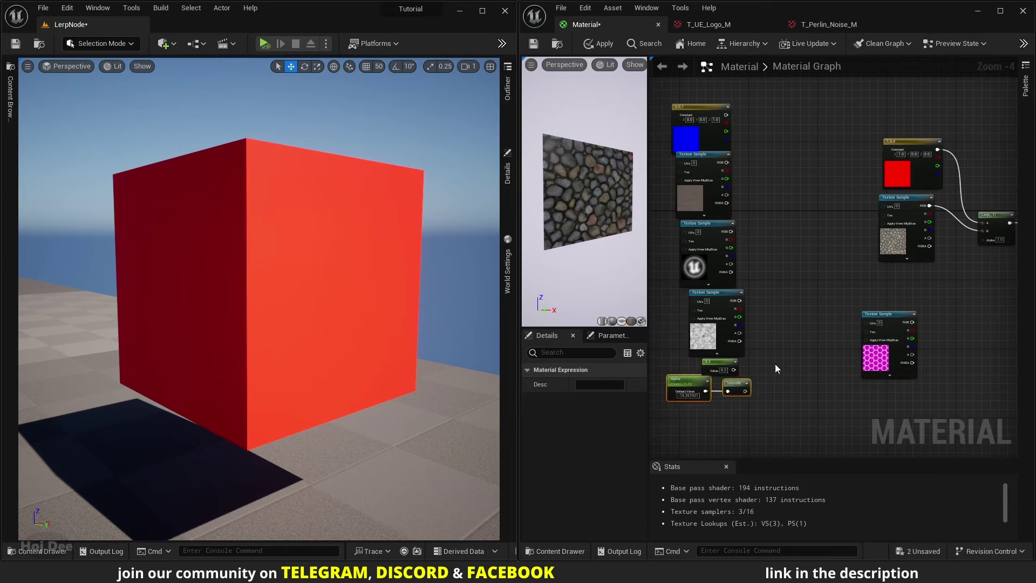
Step: Connect the hexagon texture's RGB output to the Lerp's Alpha and apply the material
scroll(775, 364, up, 2)
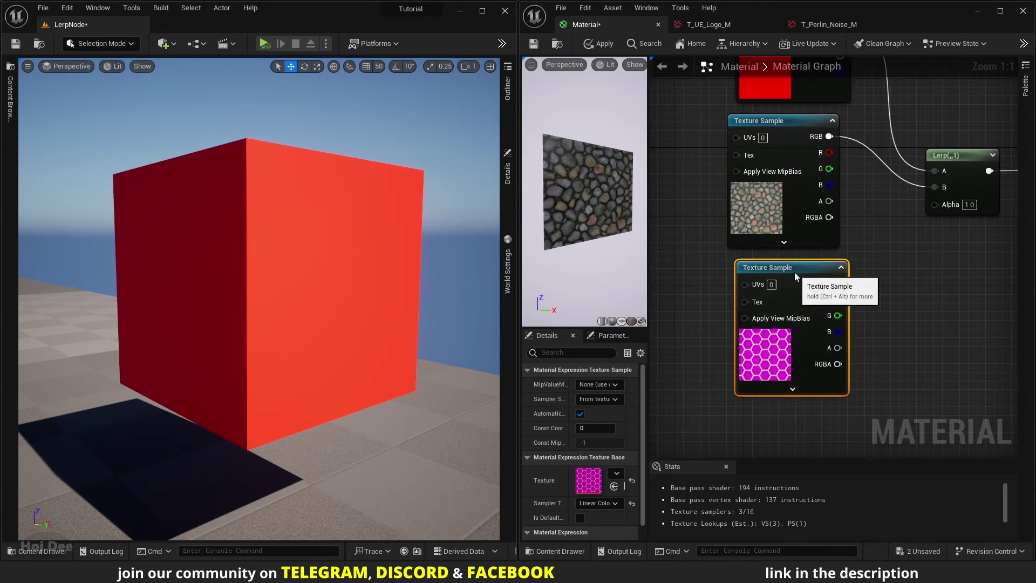
drag(794, 271, 934, 203)
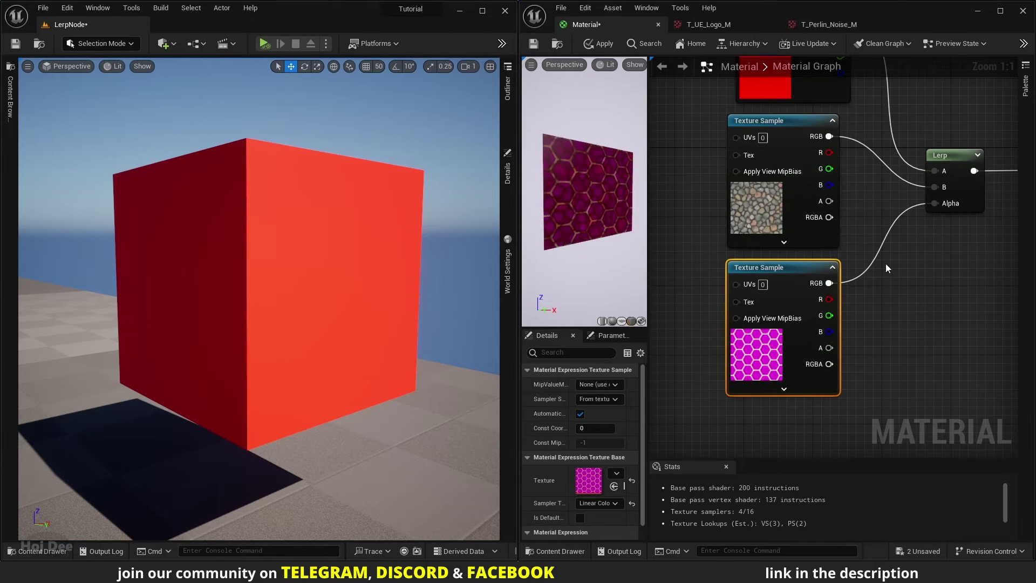
click(604, 44)
Step: Rewire the Lerp's A, B and Alpha to the red channels of the constant and both textures, and apply the material
scroll(836, 272, down, 3)
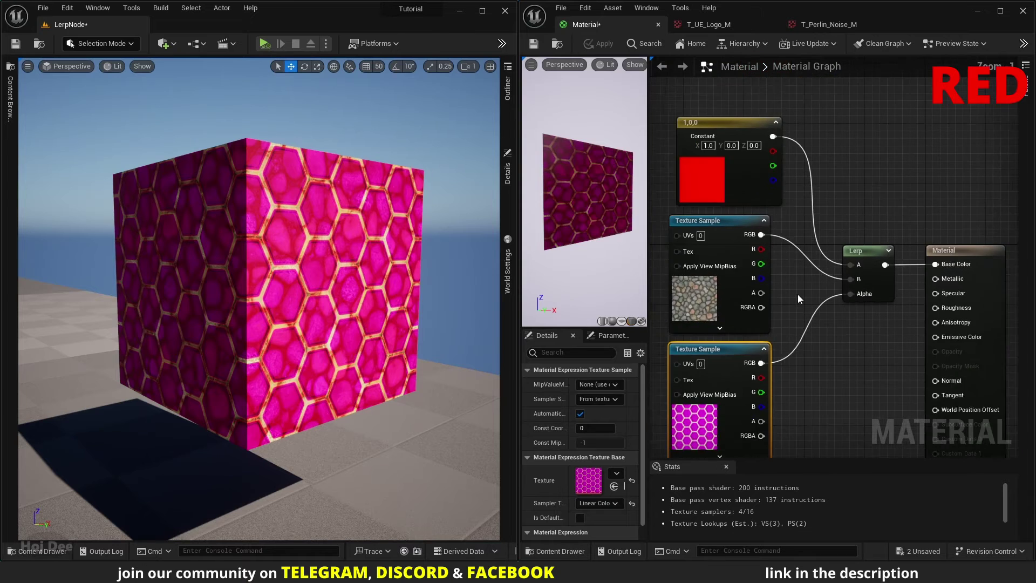
drag(749, 362, 839, 279)
drag(762, 136, 789, 176)
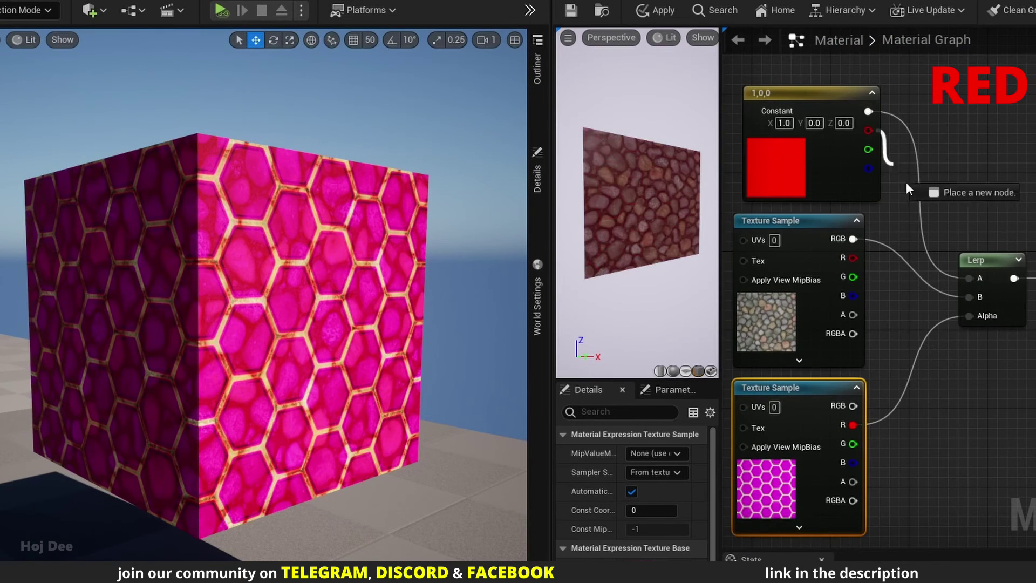
drag(973, 277, 973, 277)
drag(852, 258, 972, 296)
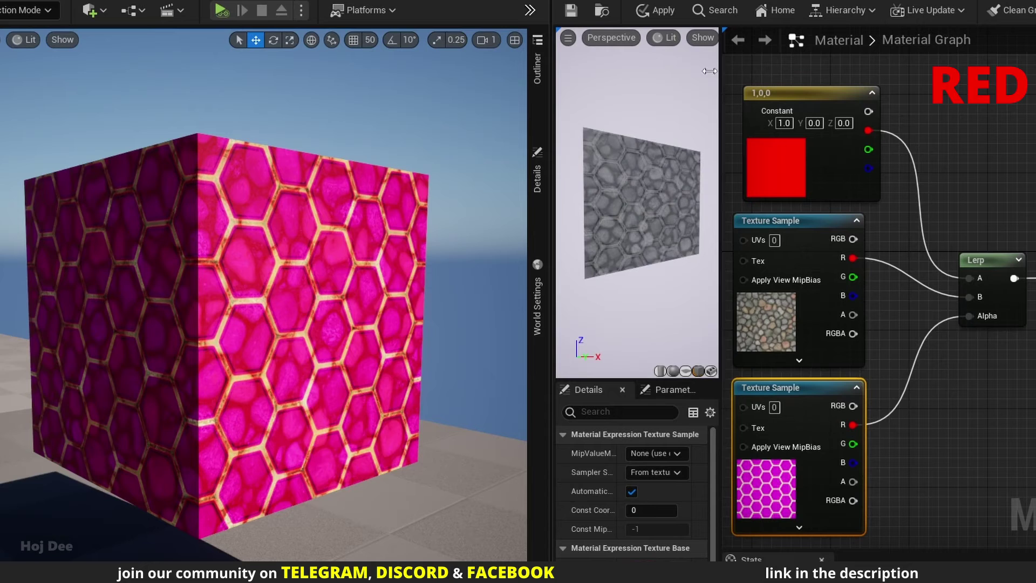
click(656, 10)
Step: Switch the Lerp's A, B and Alpha to the green channels of the constant and both textures, and apply the material
drag(853, 443, 969, 315)
drag(868, 149, 969, 278)
drag(852, 277, 871, 284)
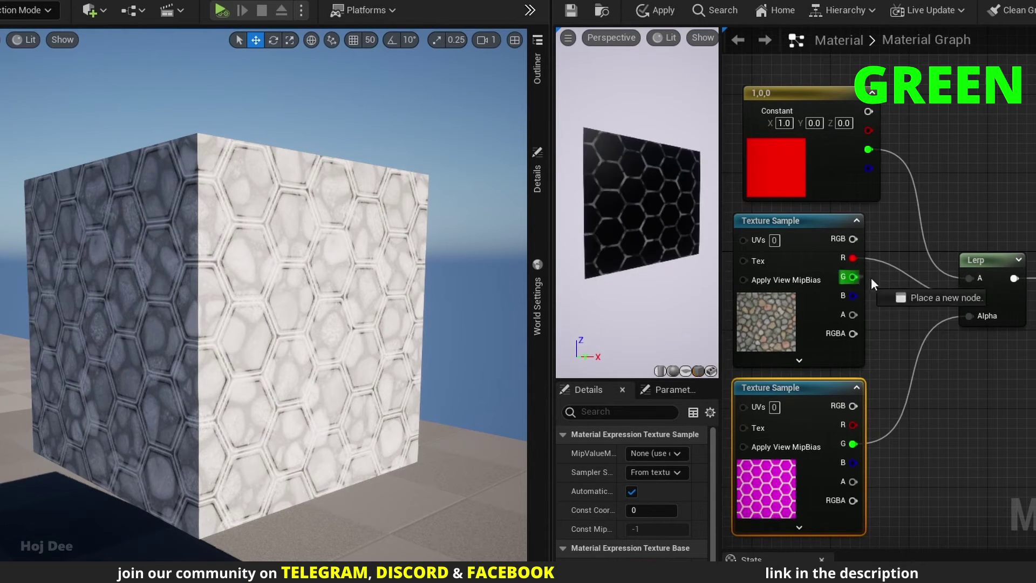
click(655, 9)
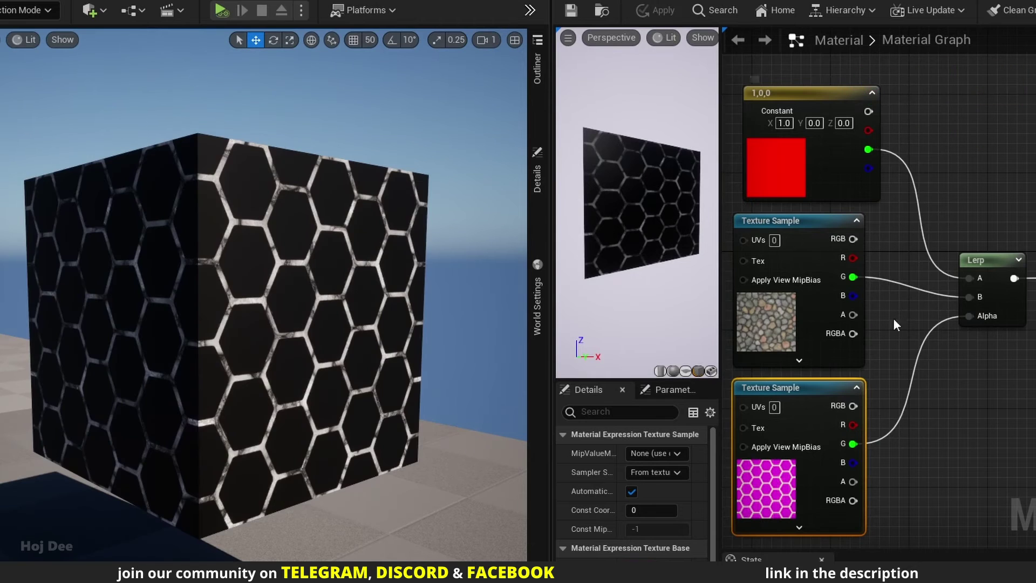
Step: Switch the Lerp's A, B and Alpha to the blue channels of the constant and both textures, and apply the material
drag(853, 463, 965, 297)
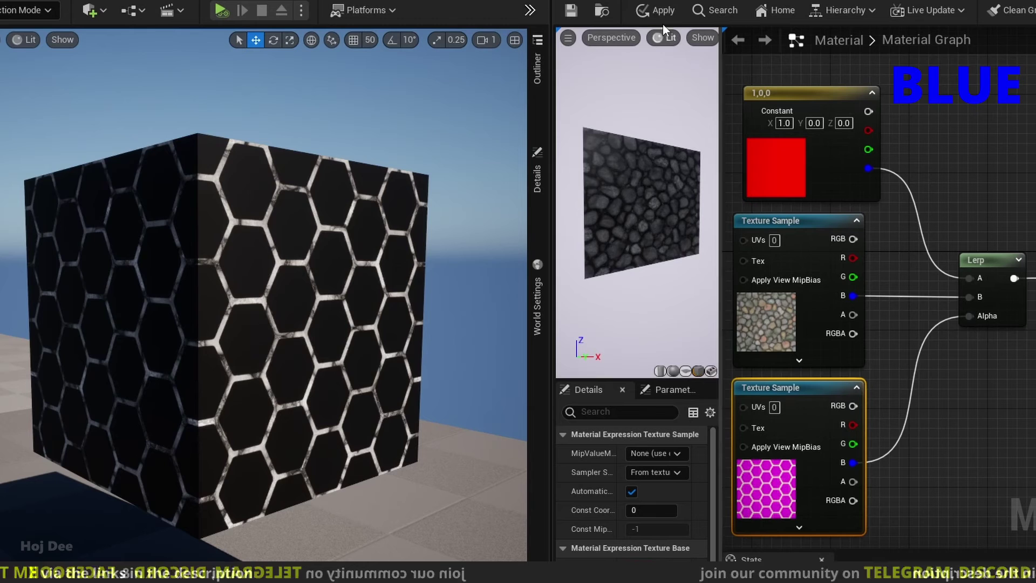
click(655, 10)
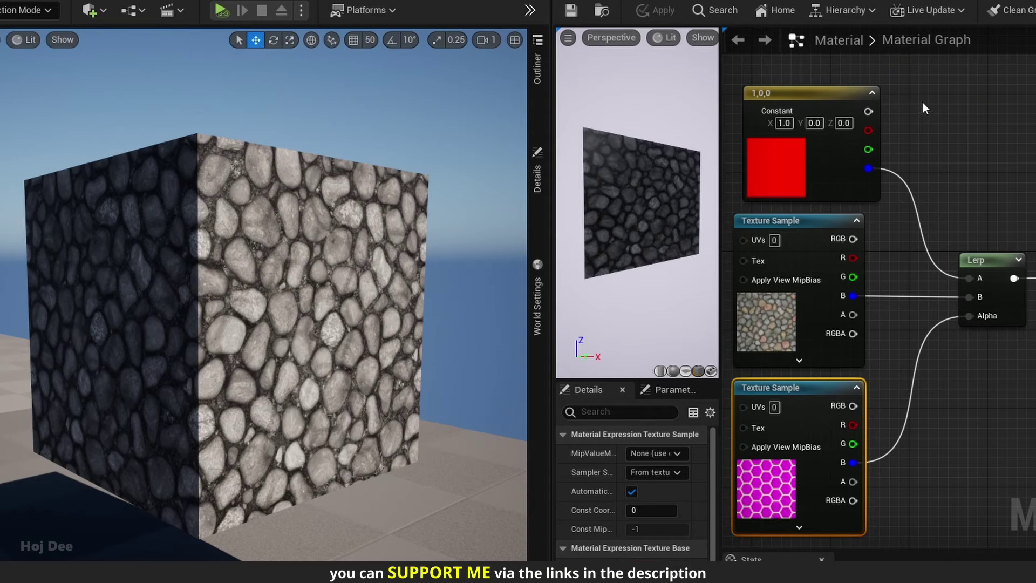
Step: Reconnect the full RGB outputs of the hexagon texture, cobblestone texture and constant to the Lerp, and apply the material
drag(852, 406, 970, 316)
drag(853, 238, 969, 297)
drag(868, 111, 970, 277)
click(672, 11)
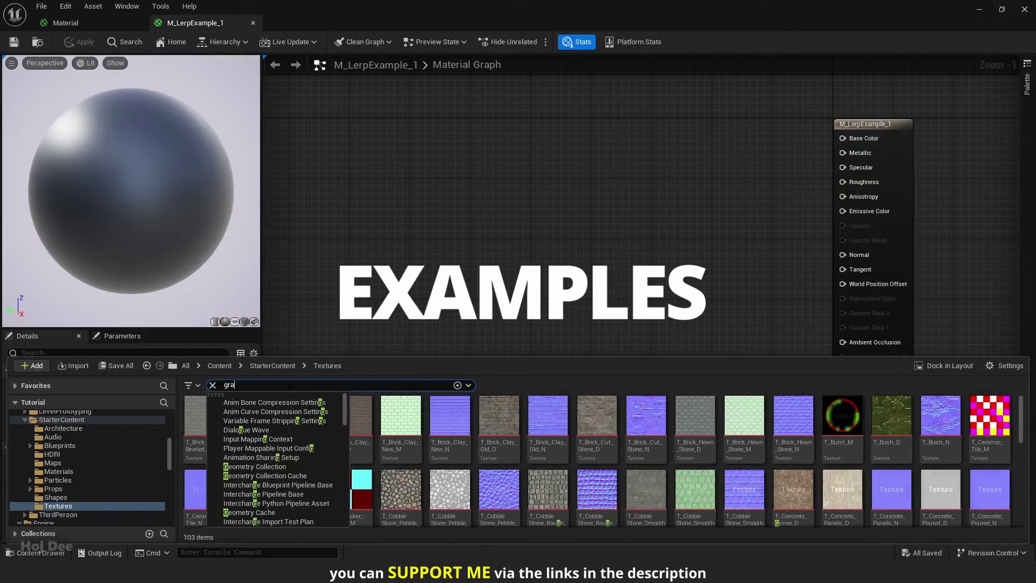
Step: In the M_LerpExample_1 material graph, add the T_Ground_Grass_D texture with the T_Perlin_Noise_M texture below it
drag(201, 421, 517, 146)
click(483, 293)
key(ctrl+space)
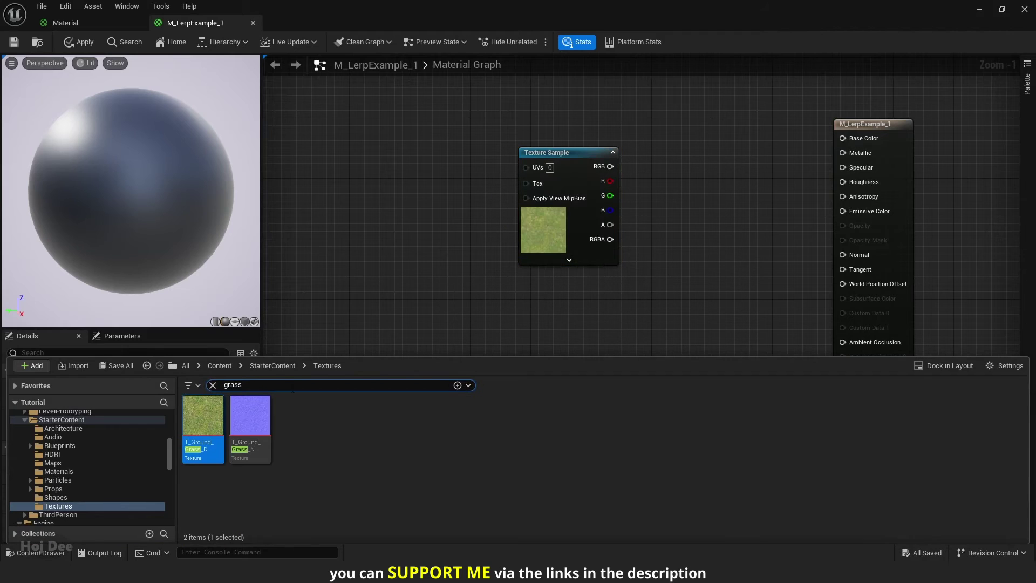
text(noise)
drag(250, 418, 443, 270)
drag(488, 275, 561, 290)
Step: Add a Lerp node with the grass texture's RGB in A and the noise texture's RGB in Alpha
click(655, 209)
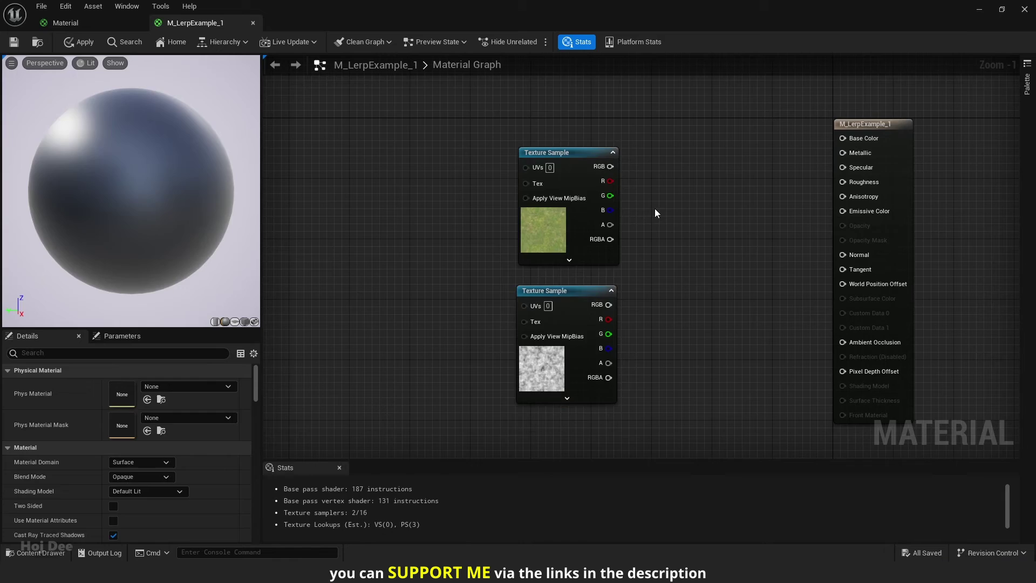
click(654, 208)
drag(610, 166, 663, 229)
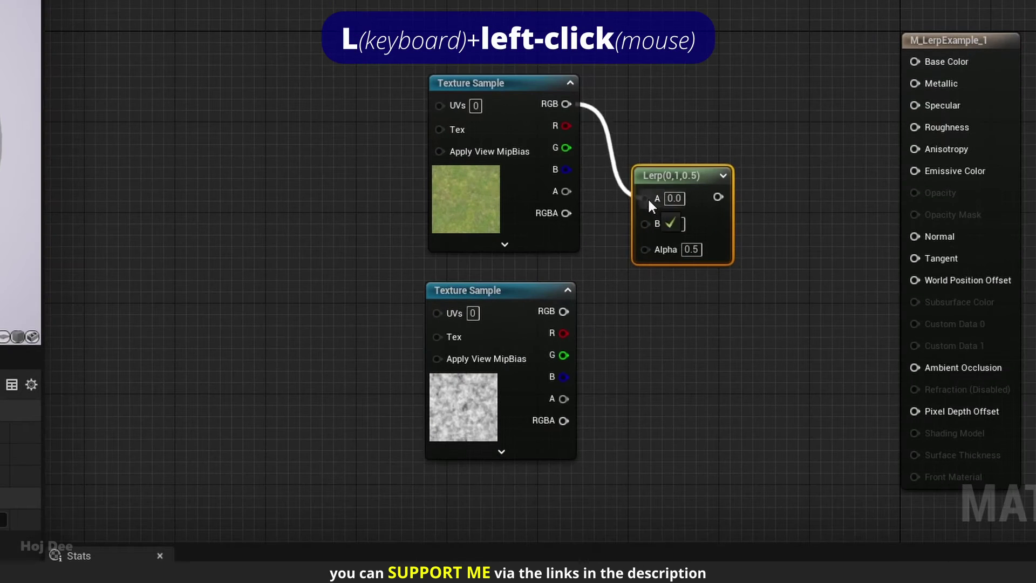
drag(563, 312, 644, 250)
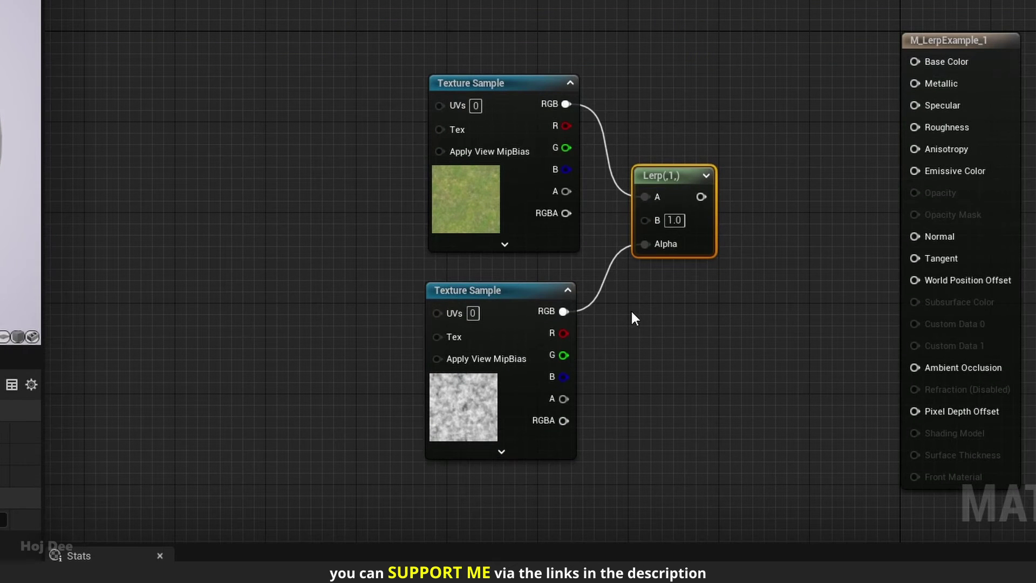
Step: Move the grass texture away from the Lerp and place a scalar parameter named Brightness with default value 1 below it
right_drag(630, 308, 651, 382)
drag(461, 158, 285, 30)
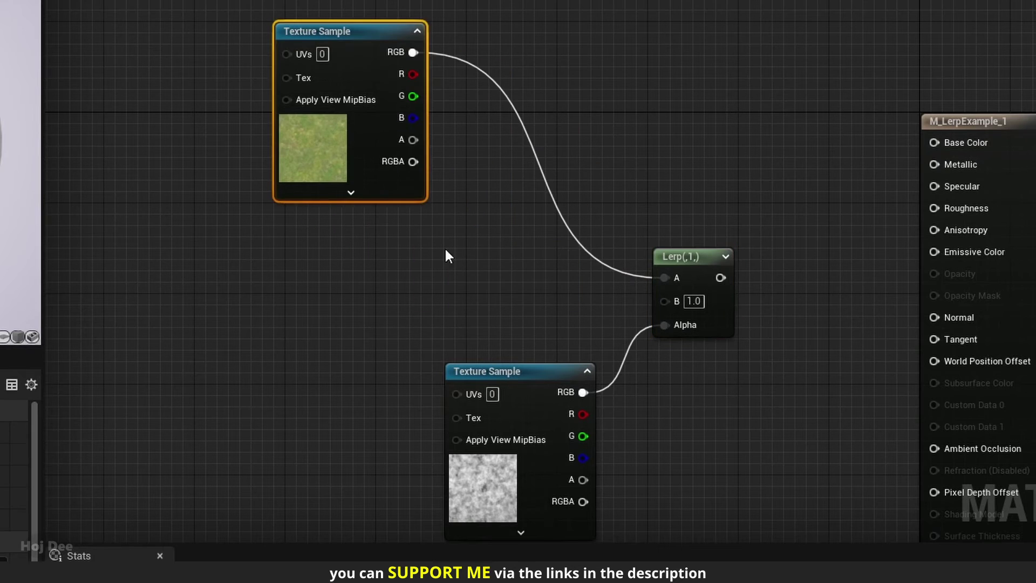
key(1)
click(372, 224)
text(Brightness)
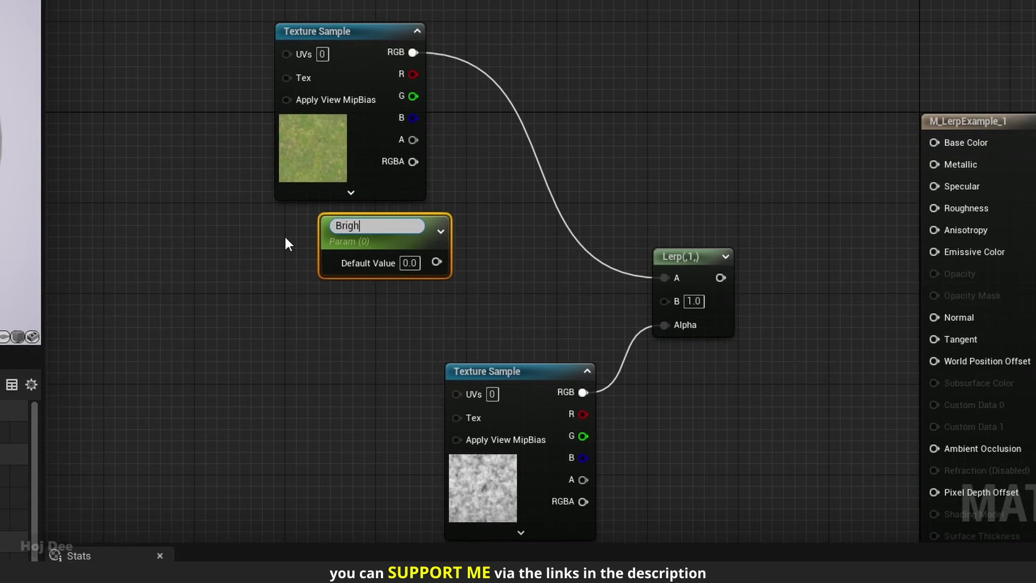
key(Return)
click(405, 257)
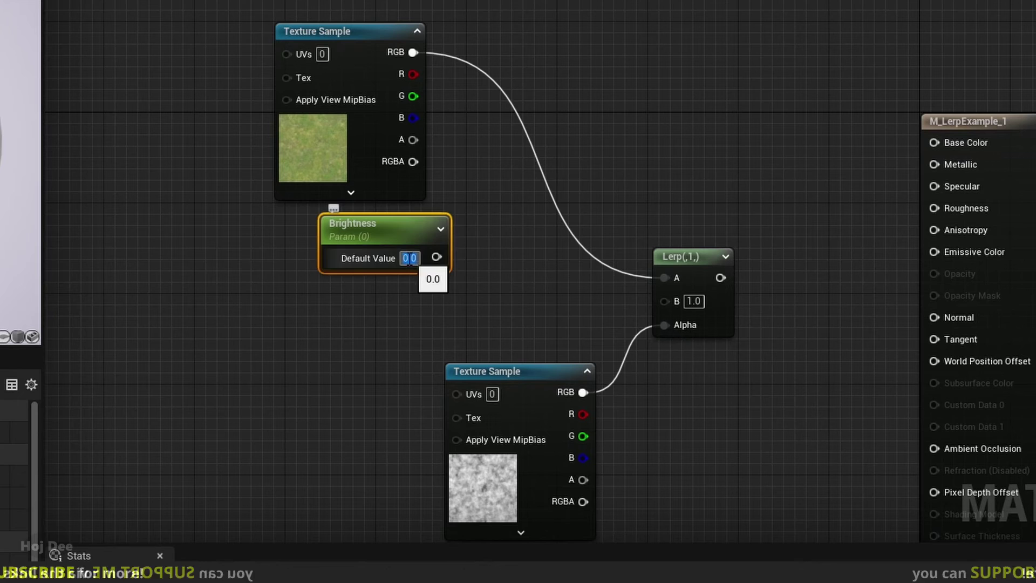
text(1)
key(Return)
drag(404, 236, 384, 228)
Step: Add a Multiply node fed by the grass texture's RGB and Brightness, and connect its output to the Lerp's B
key(m)
click(549, 182)
drag(548, 182, 504, 155)
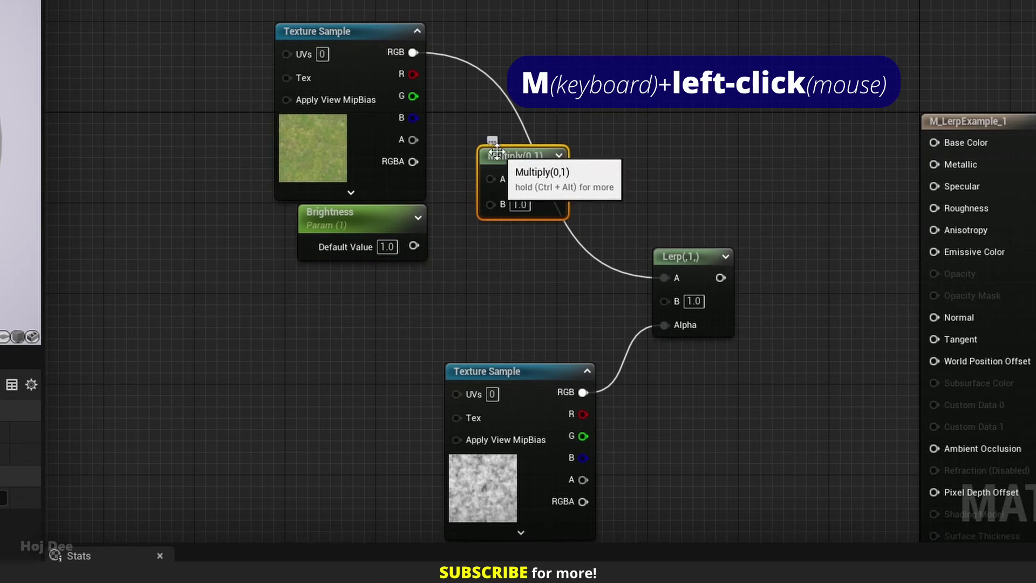
drag(413, 52, 491, 176)
drag(414, 245, 449, 223)
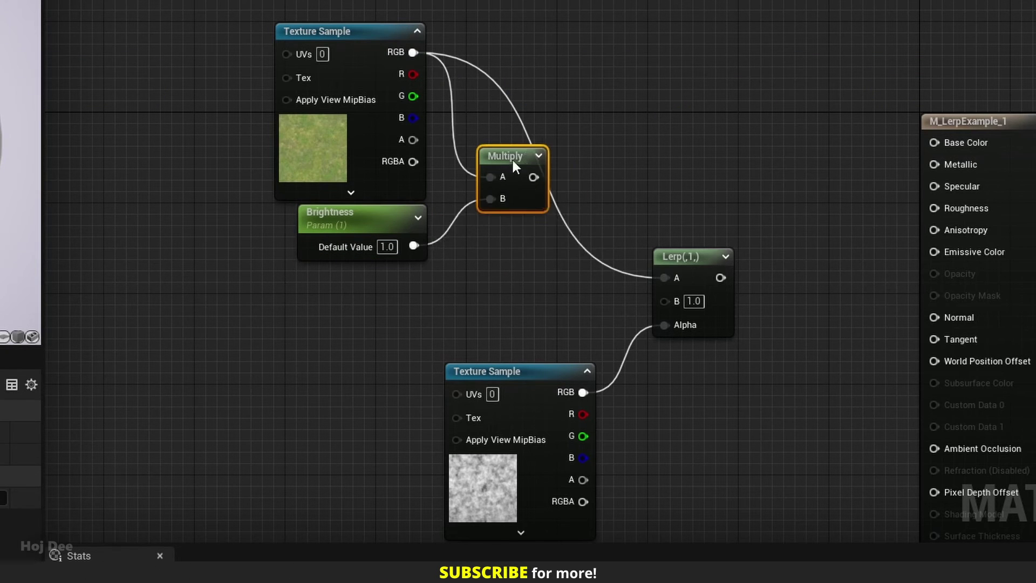
drag(512, 166, 665, 299)
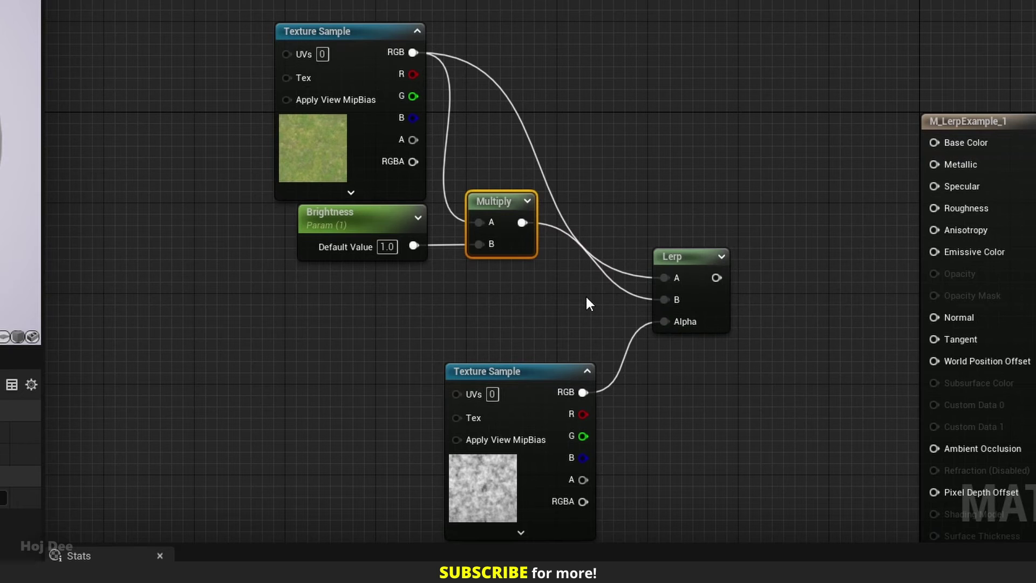
Step: Connect the Lerp's output to Base Color and arrange the nodes compactly beside the material output
drag(717, 277, 826, 150)
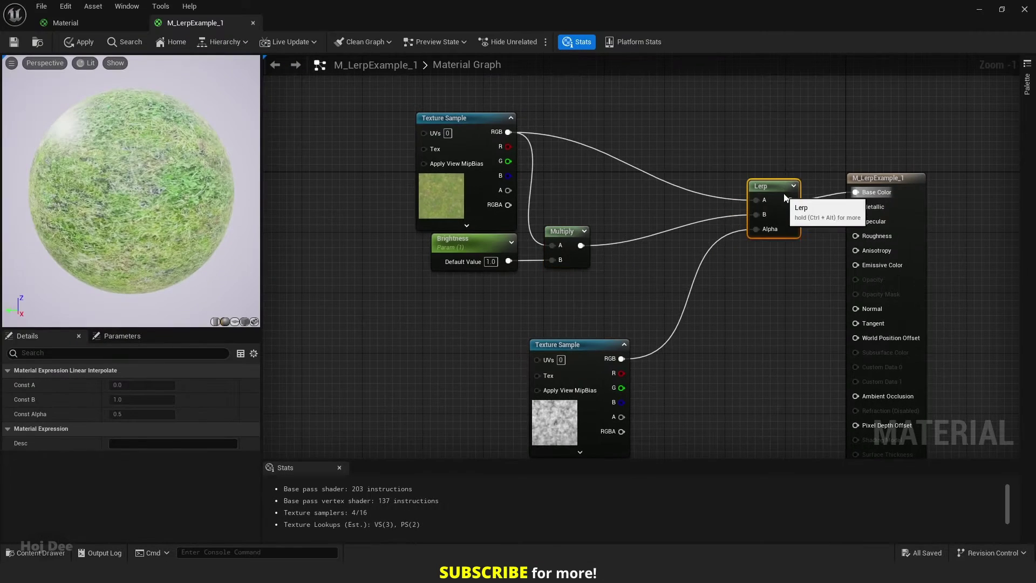
drag(783, 193, 799, 187)
drag(574, 193, 485, 254)
drag(572, 229, 716, 184)
drag(590, 344, 696, 238)
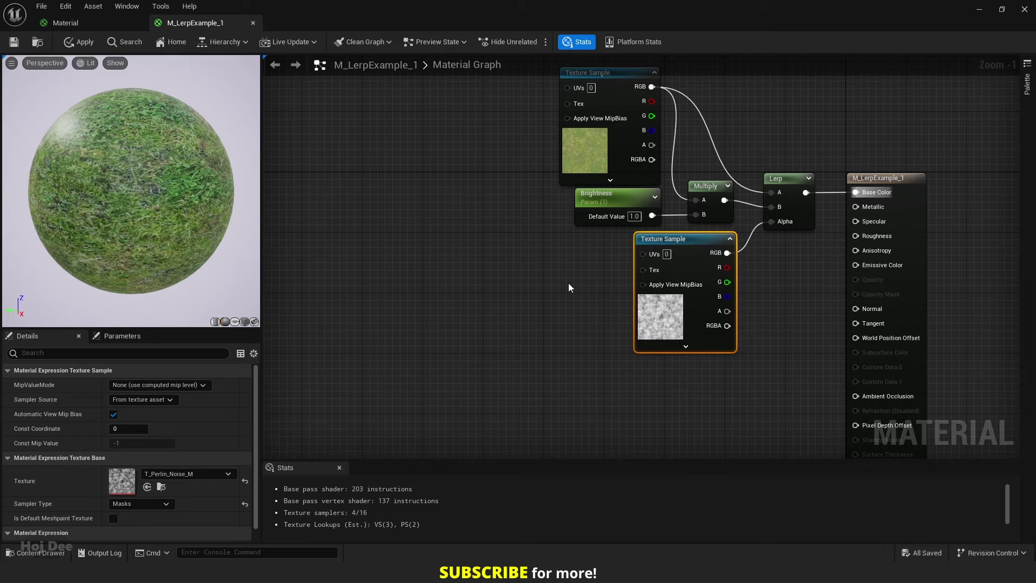
Step: Save M_LerpExample_1, place its editor beside the level, and assign the material to the cube
click(18, 41)
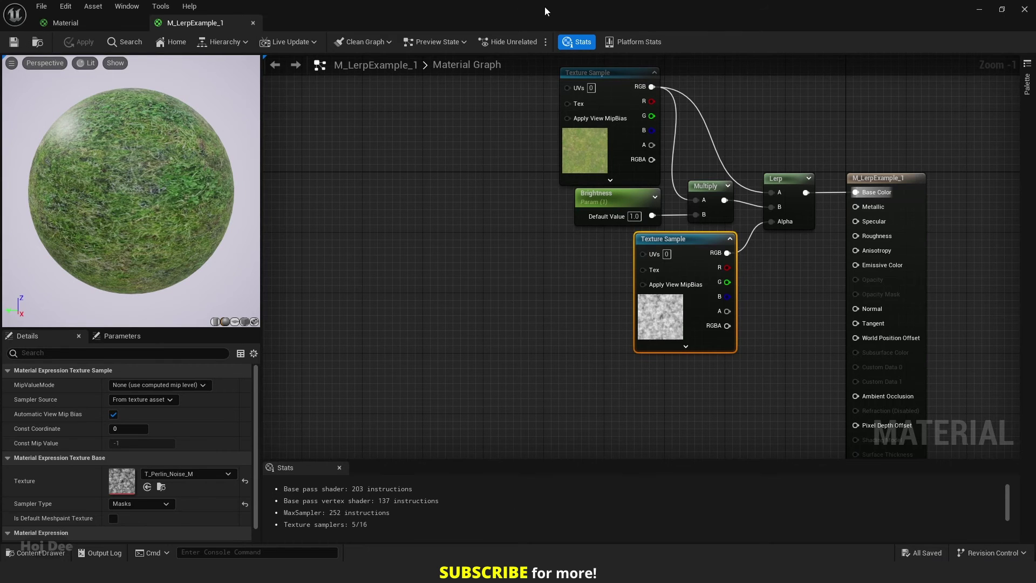
drag(545, 7, 1035, 143)
right_drag(998, 113, 908, 142)
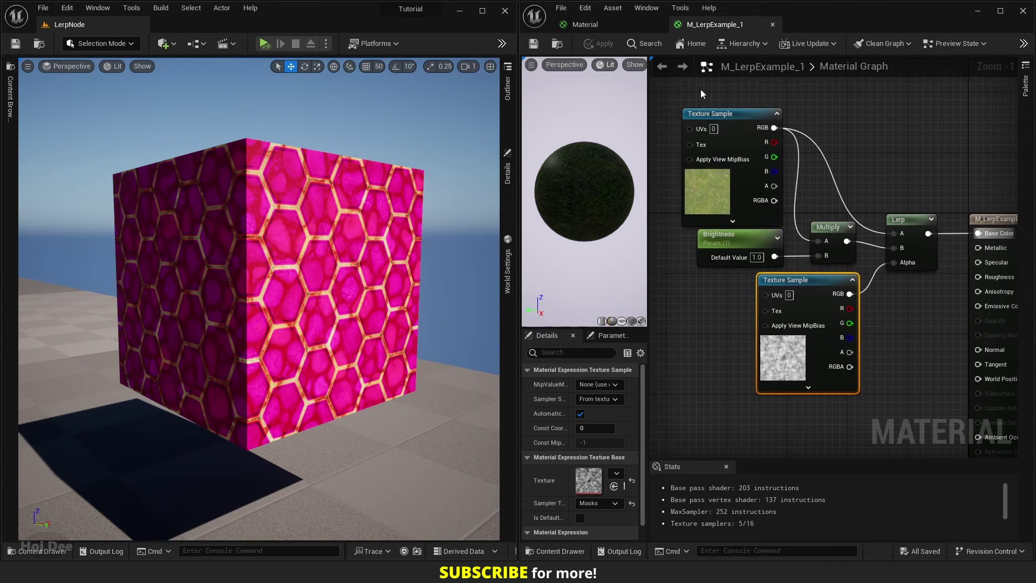
scroll(836, 142, up, 1)
click(558, 43)
drag(640, 426, 325, 296)
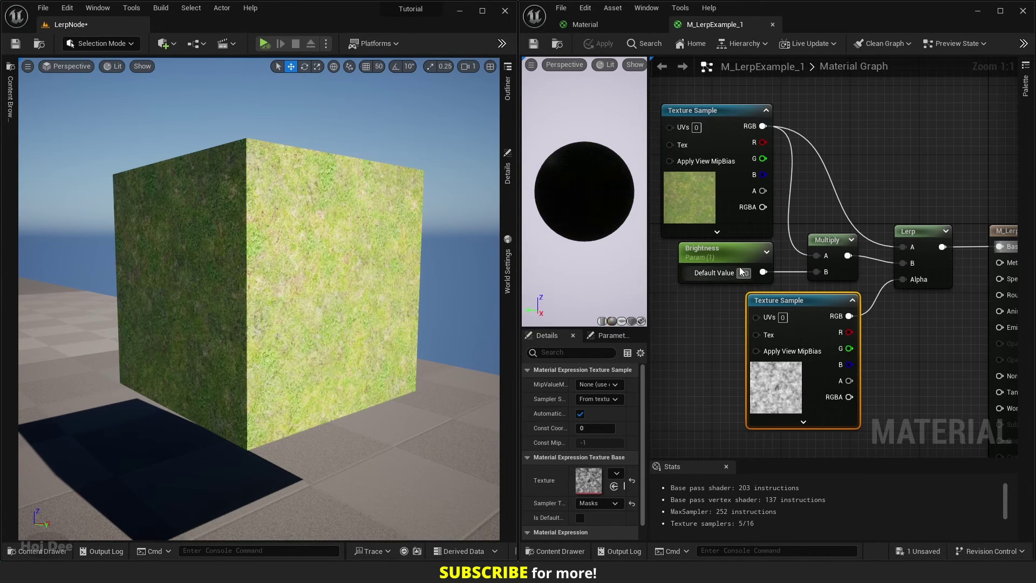
Step: Set the Brightness parameter's default value to 0.28
click(736, 258)
drag(595, 413, 563, 414)
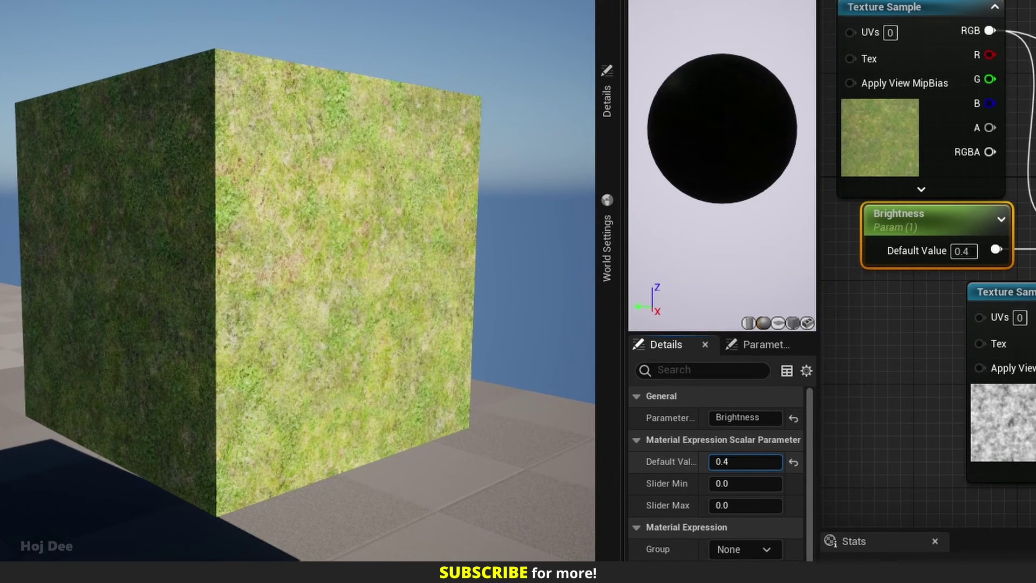
drag(744, 461, 720, 461)
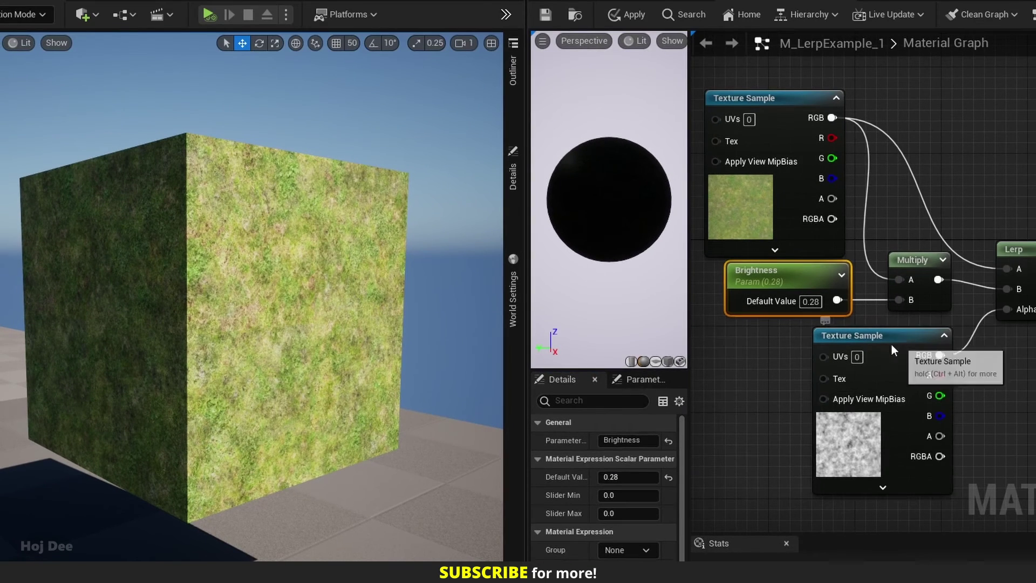
Step: Insert a OneMinus node between the noise texture's RGB and the Lerp's Alpha, and apply the material
drag(891, 344, 892, 373)
text(1-)
key(Return)
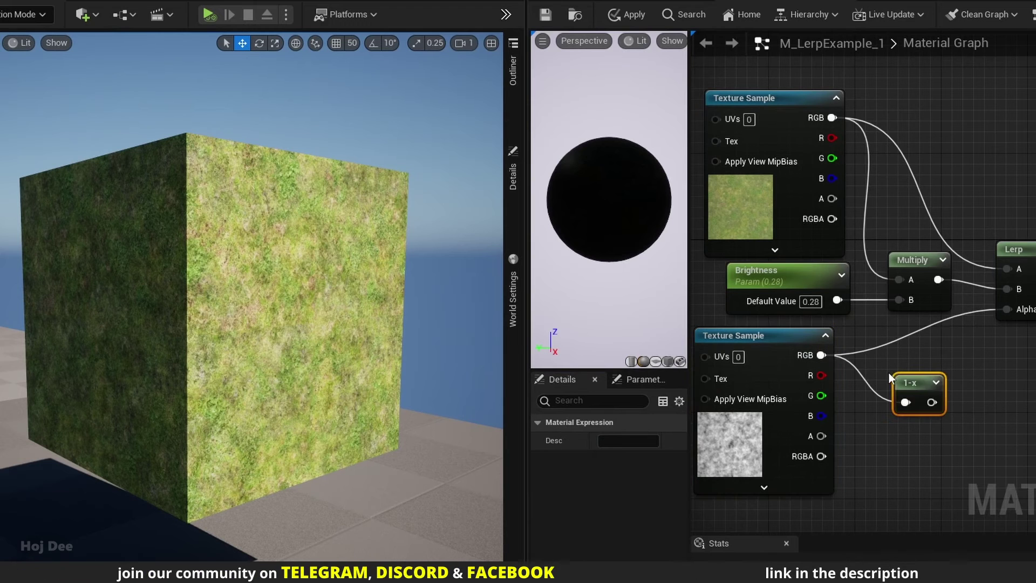
drag(932, 401, 1005, 309)
drag(922, 381, 884, 335)
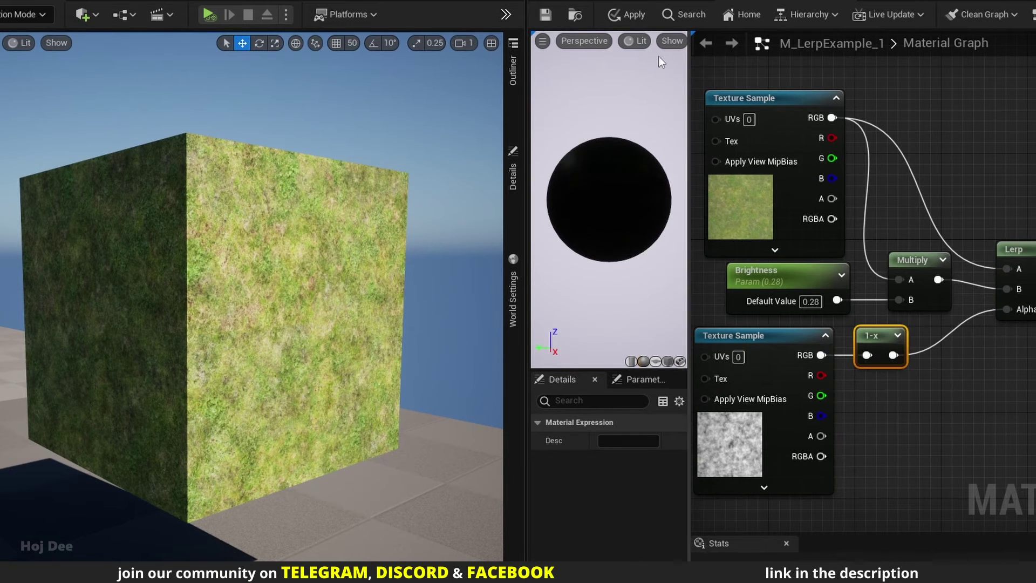
click(623, 17)
Step: Delete the OneMinus node and place a Multiply and a Power node beside the noise texture
key(Delete)
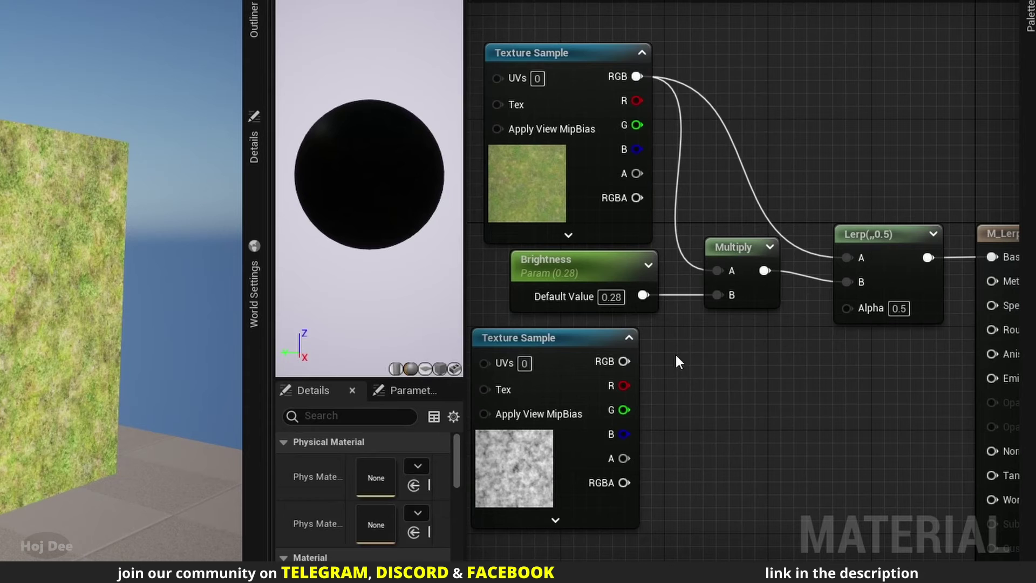
click(799, 351)
click(792, 382)
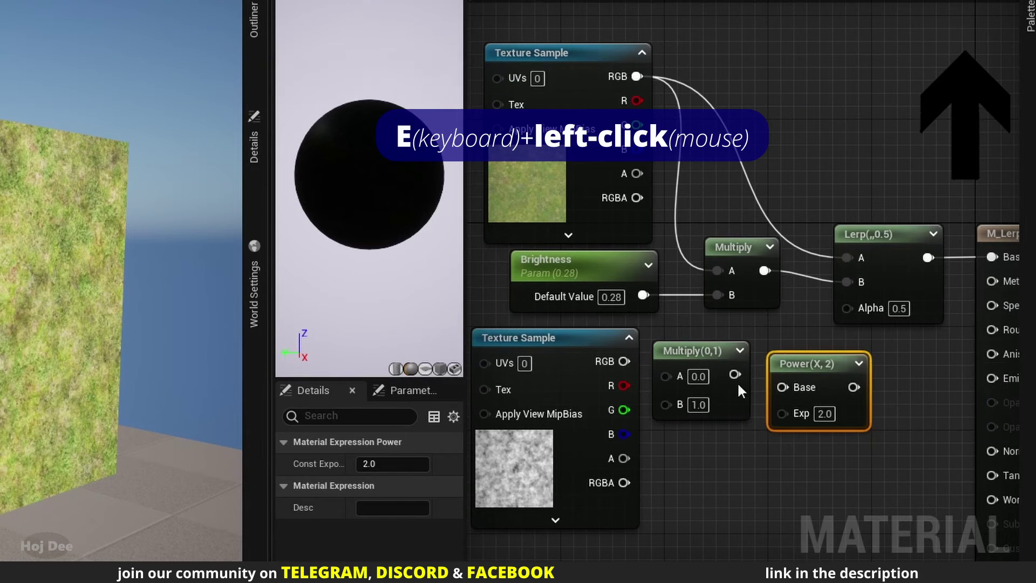
Step: Add two scalar parameters, one directly below the noise texture and one below the Power node
key(1)
click(680, 475)
right_drag(662, 464, 691, 423)
drag(744, 448, 548, 509)
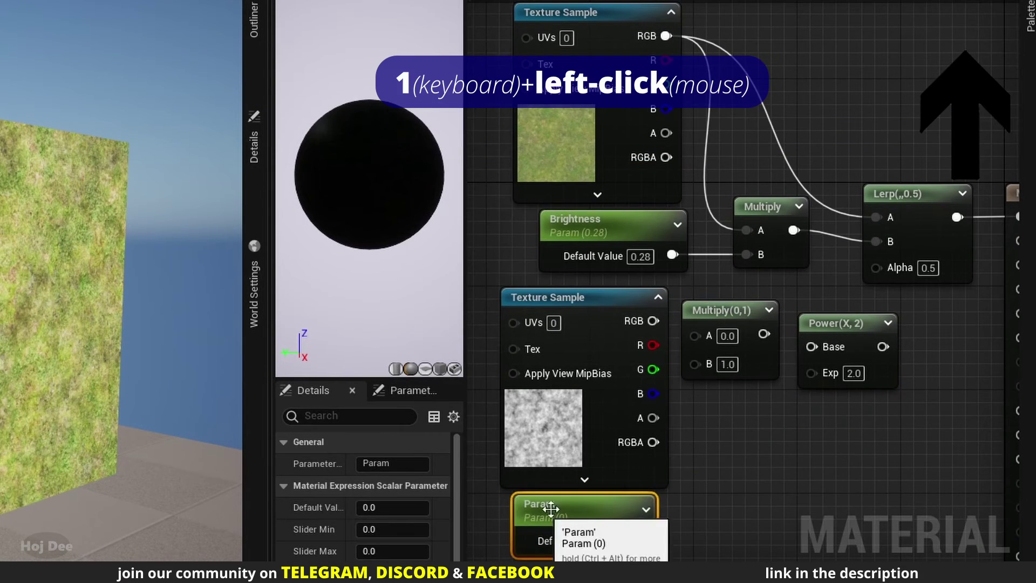
key(1)
click(729, 475)
drag(762, 505, 767, 468)
Step: Name the two new scalar parameters Alpha Brightness and Alpha Contrast, and give each a default value of 1
double_click(568, 512)
text(A)
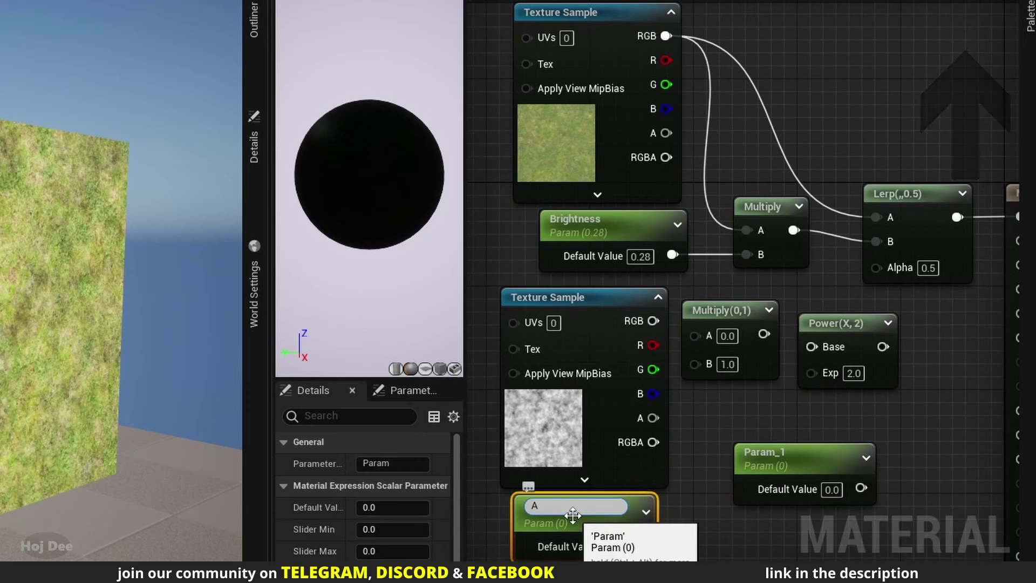
text(lpha Brightness)
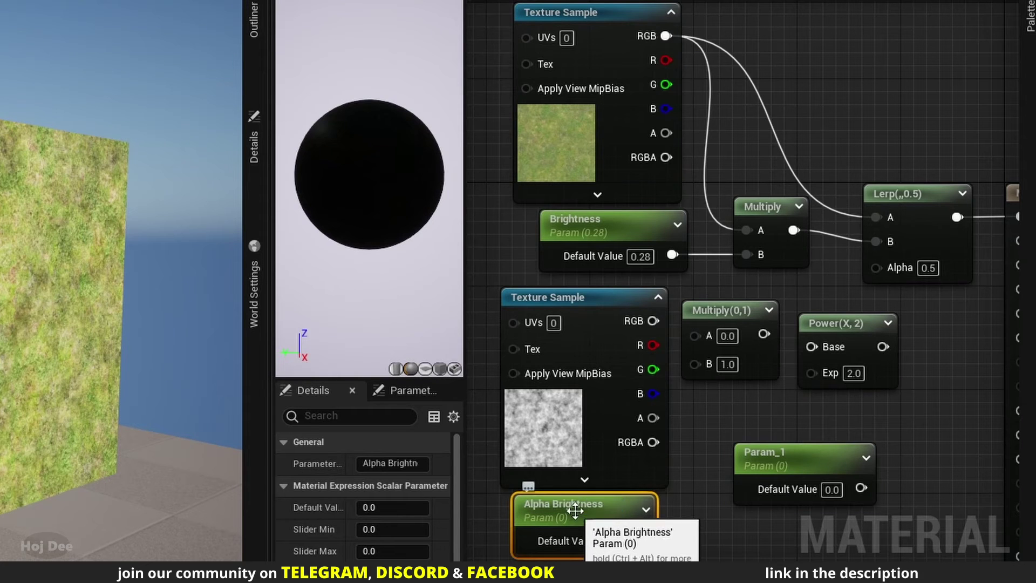
click(775, 452)
click(775, 452)
text(Alpha Contrast)
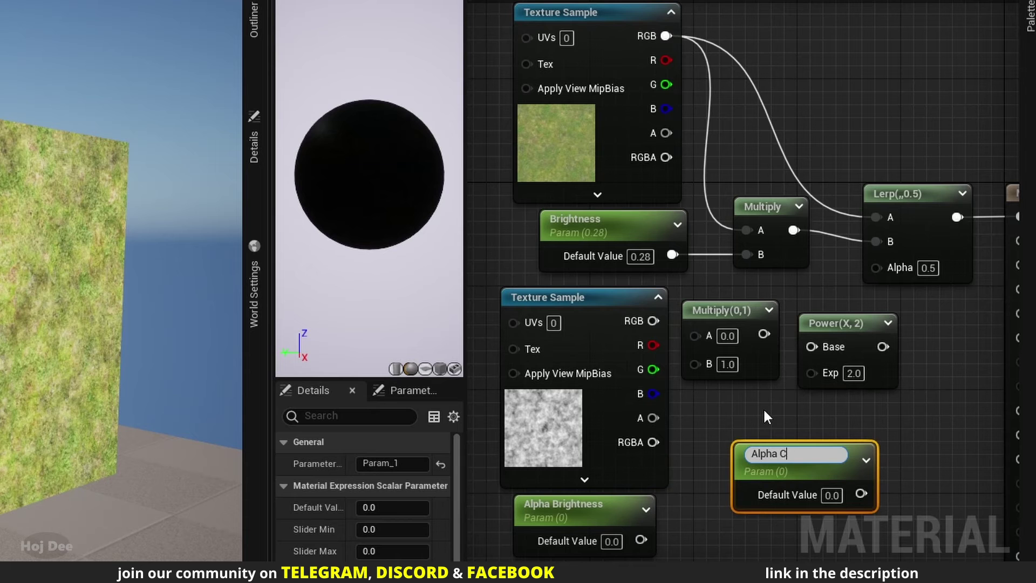
key(Return)
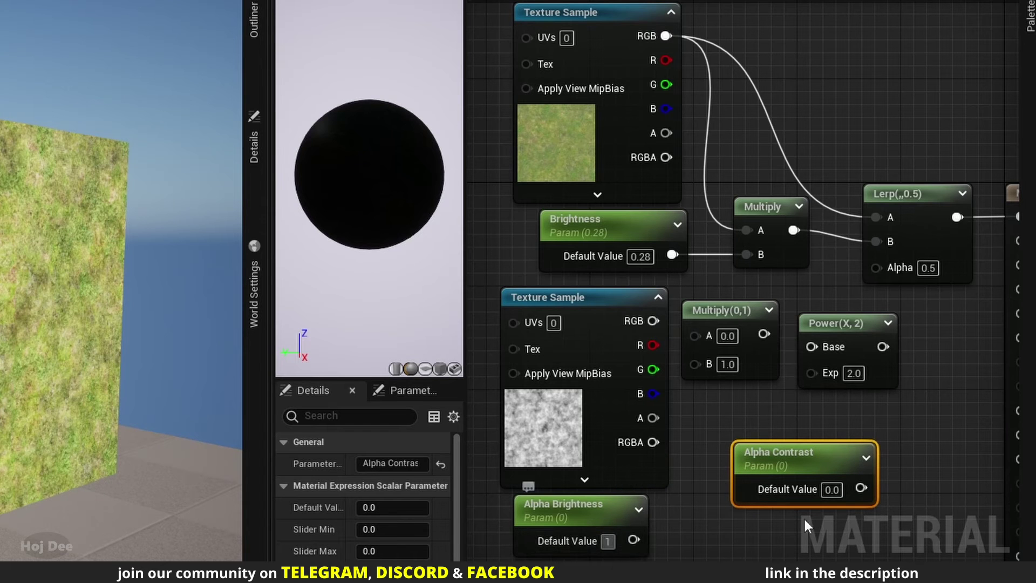
click(831, 489)
text(1)
Step: Shift the noise adjustment nodes away from the Lerp and add a Saturate node after the Power node
mouse_move(887, 404)
right_down()
mouse_move(819, 427)
mouse_move(894, 406)
right_up()
scroll(894, 406, down, 1)
drag(920, 349, 661, 499)
drag(767, 322, 689, 322)
right_click(849, 350)
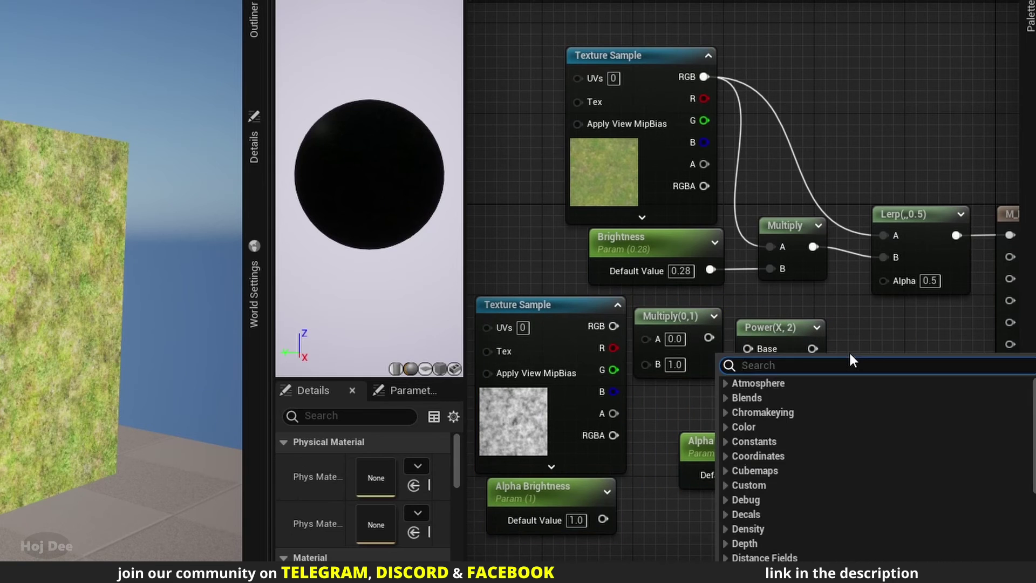
text(satur)
key(Return)
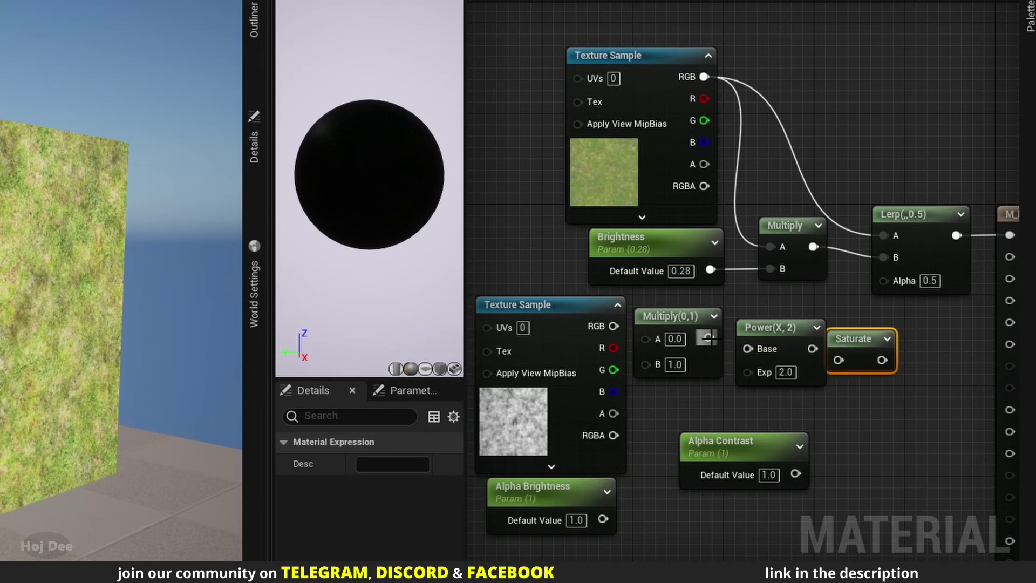
Step: Wire the noise RGB through Multiply, Power and Saturate into the Lerp's Alpha, with Alpha Brightness and Alpha Contrast as factors, and save
drag(709, 338, 752, 350)
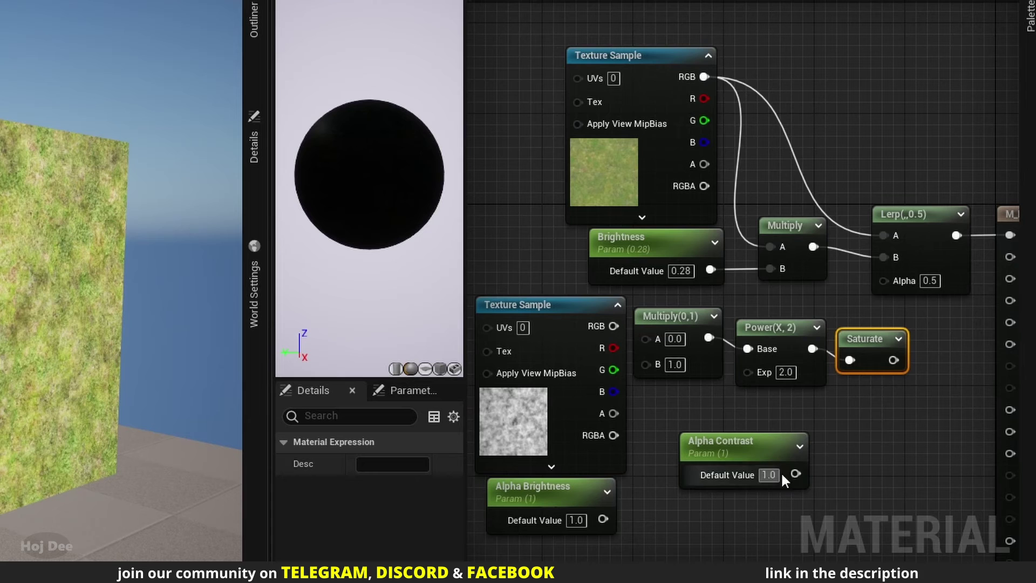
drag(795, 474, 747, 370)
drag(603, 519, 646, 360)
drag(614, 326, 646, 337)
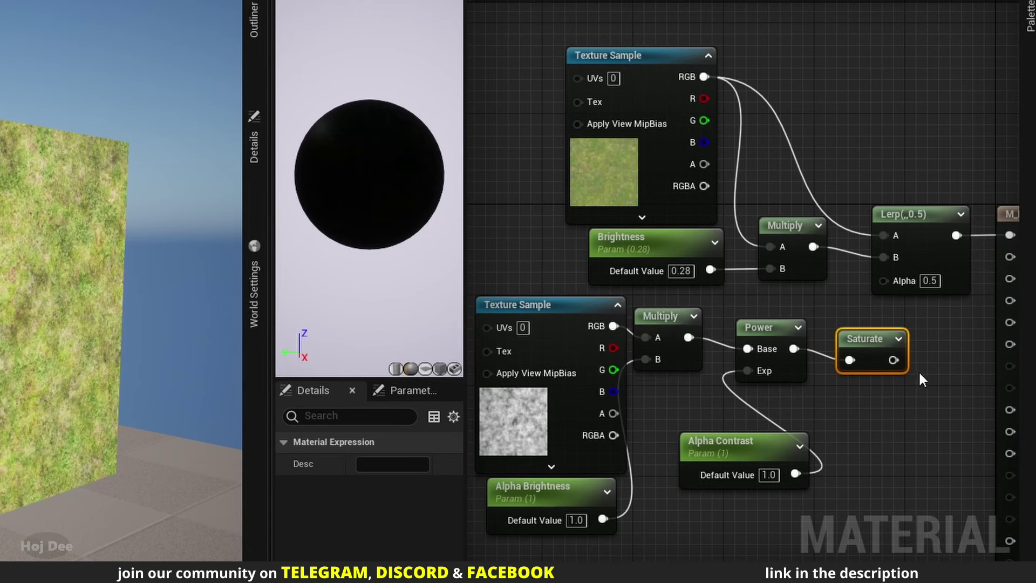
drag(878, 281, 881, 281)
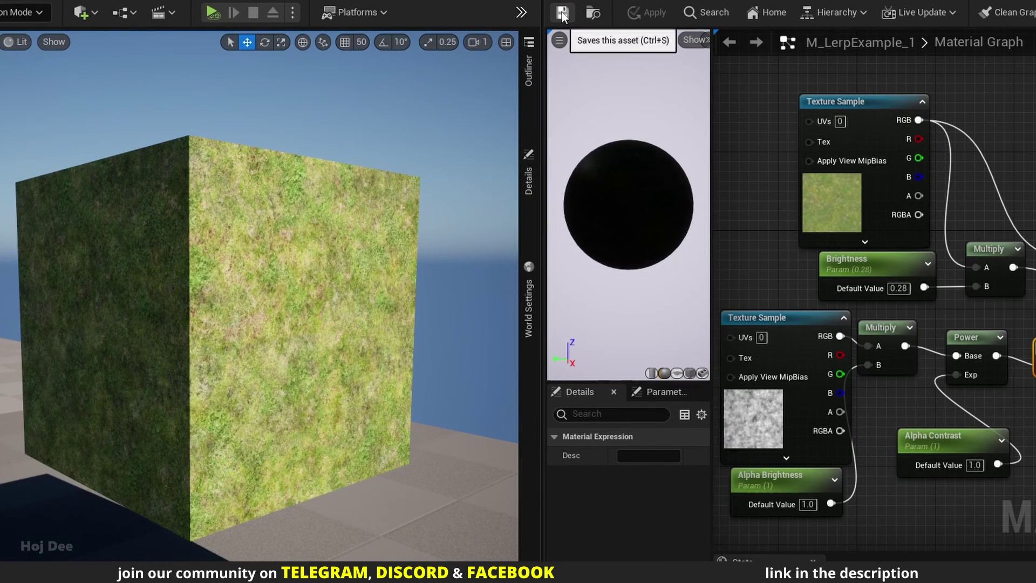
click(563, 14)
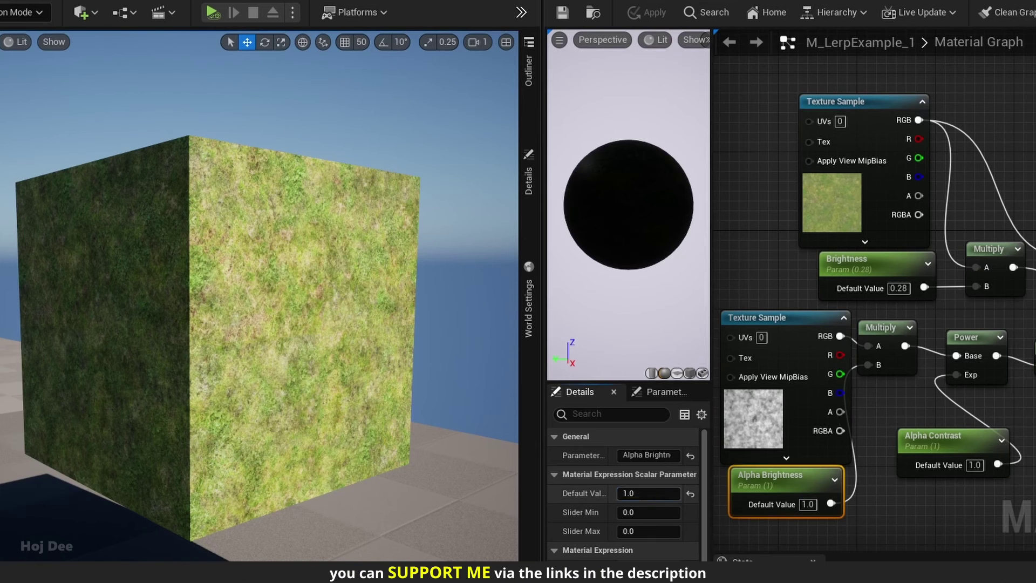
Step: Adjust the default values of Alpha Brightness to about 1.387 and Alpha Contrast to about 0.337
mouse_move(648, 493)
mouse_down()
mouse_move(676, 493)
mouse_move(634, 493)
mouse_move(679, 493)
mouse_move(620, 493)
mouse_move(667, 493)
mouse_up()
click(934, 447)
click(731, 487)
click(928, 448)
click(793, 488)
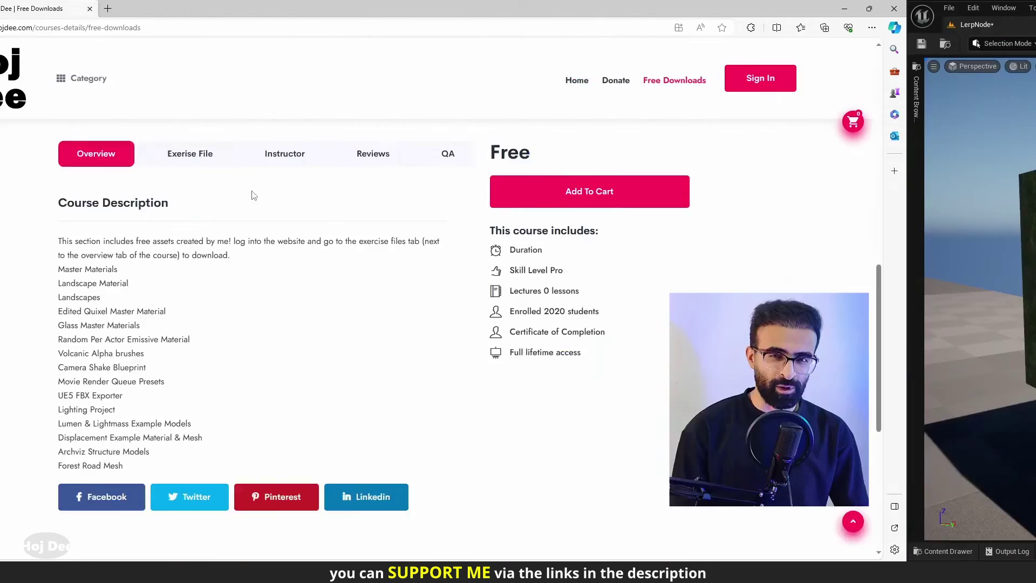
Step: Switch to the browser and look through the exercise files of the Free Downloads course
click(317, 157)
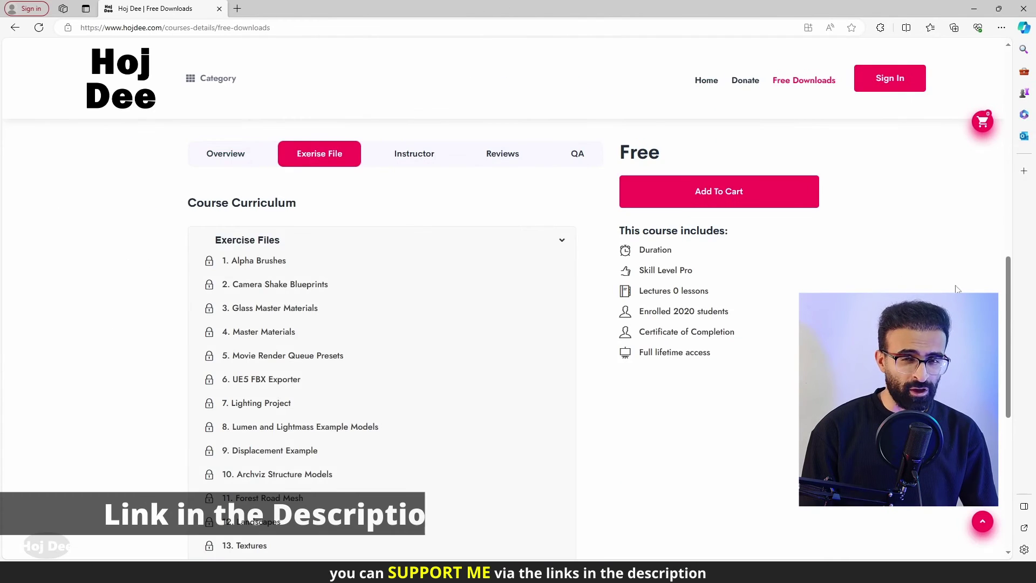
scroll(1012, 332, down, 2)
mouse_move(1011, 327)
mouse_down()
mouse_move(1011, 345)
mouse_move(1010, 335)
mouse_up()
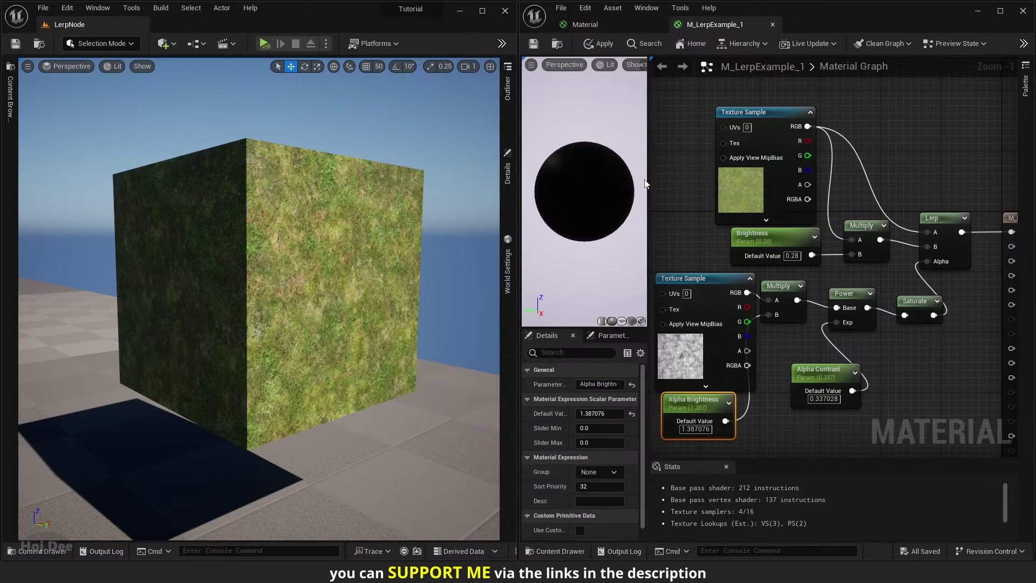
Step: Switch to Unreal Editor, duplicate the M_LerpExample_1 material and open the copy
key(ctrl+space)
click(639, 424)
key(ctrl+d)
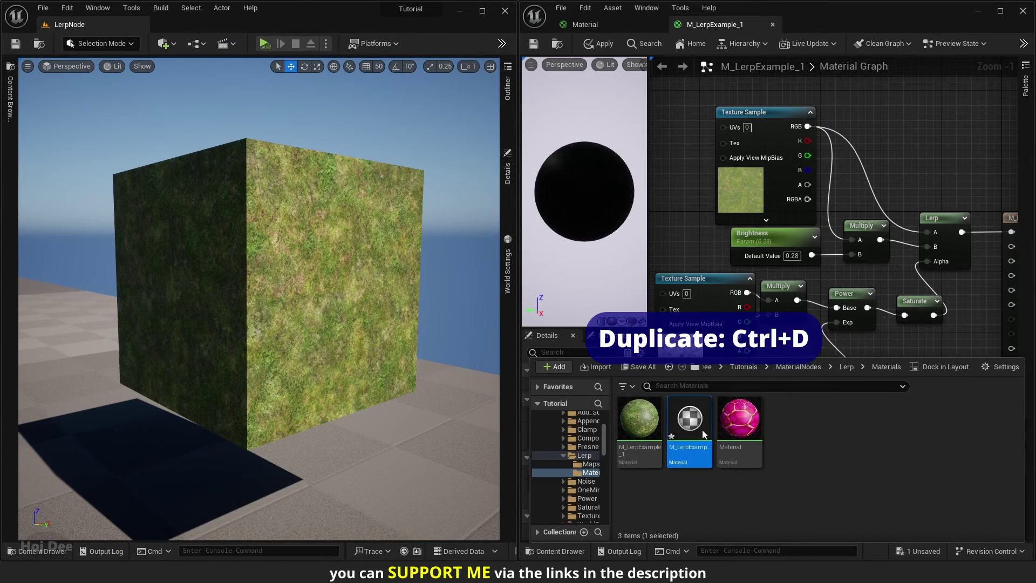
double_click(696, 426)
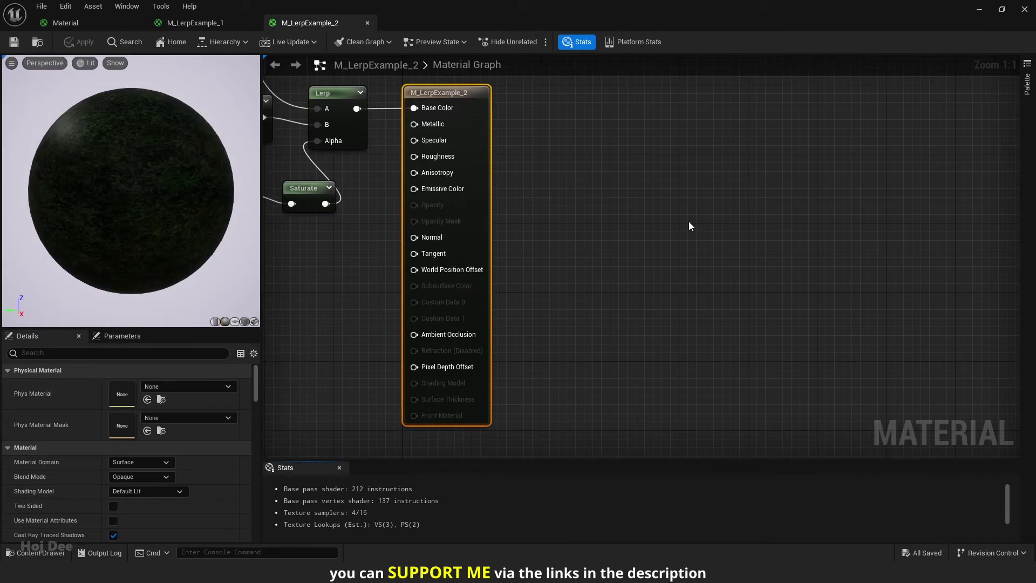
Step: Delete the grass Texture Sample, the Brightness parameter and the Multiply node feeding the Lerp's B input
right_drag(324, 260, 730, 304)
scroll(730, 304, down, 3)
drag(687, 112, 607, 208)
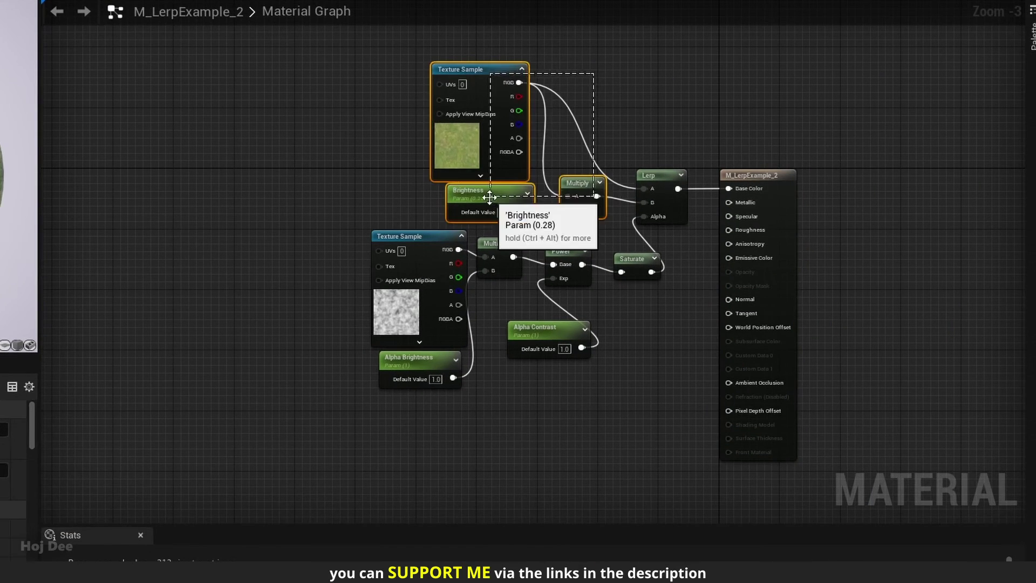
drag(489, 198, 489, 197)
key(Delete)
Step: Add the T_Brick_Clay_New_D texture to the graph and connect its RGB output to Base Color
key(ctrl+space)
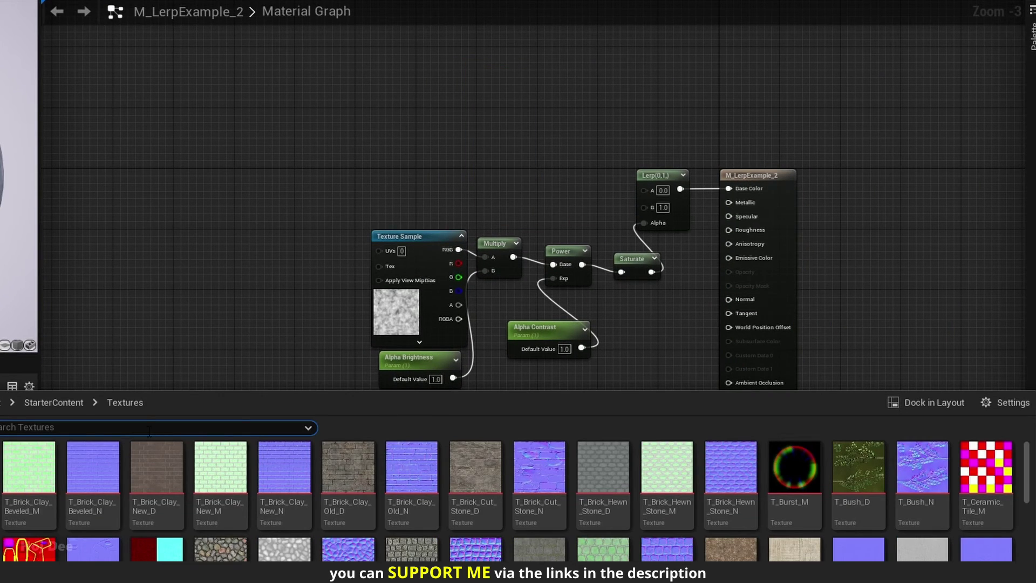
drag(156, 466, 646, 140)
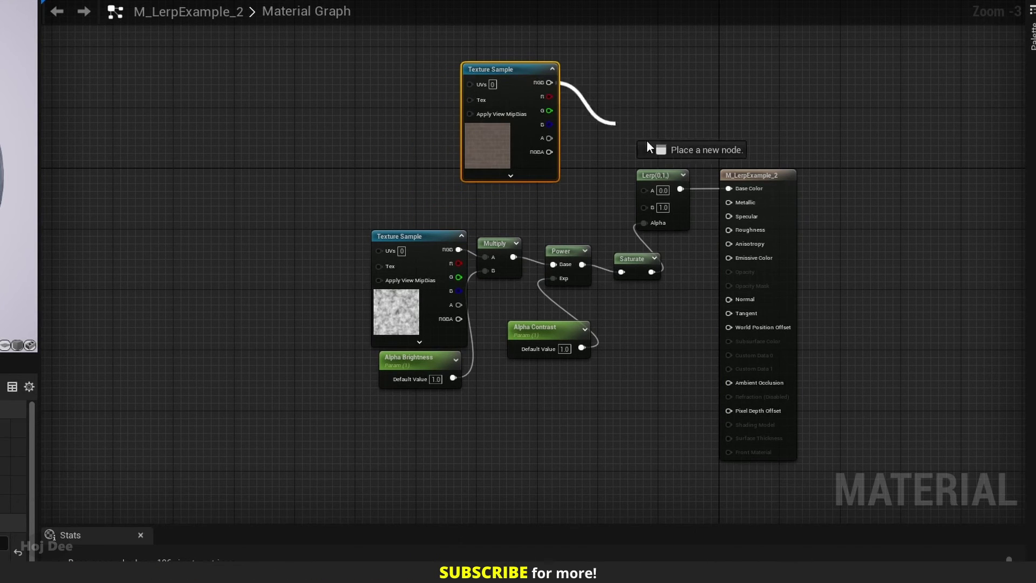
drag(733, 187, 731, 188)
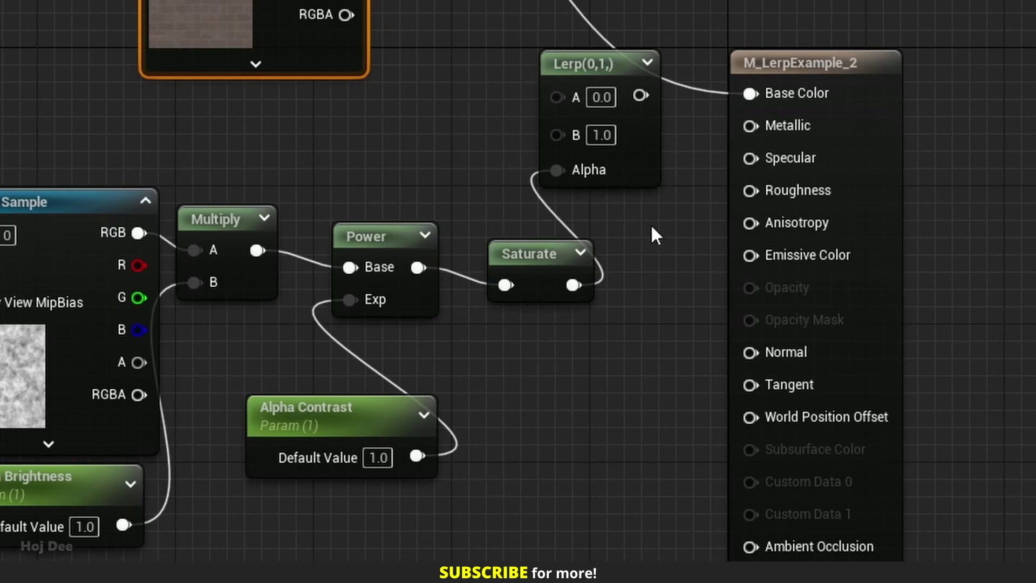
Step: Move the Lerp node and its alpha nodes lower to free space beneath the brick texture
drag(674, 112, 1, 486)
drag(77, 254, 0, 408)
click(136, 157)
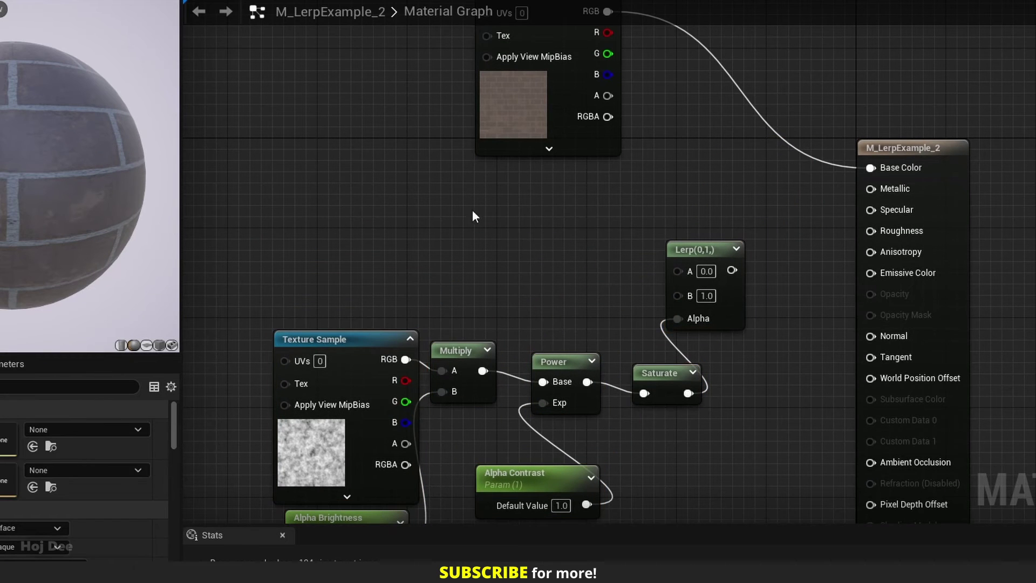
Step: Add a scalar parameter below the brick texture and place a duplicate of it directly underneath
key(s)
click(481, 203)
drag(528, 228, 525, 199)
key(ctrl+d)
drag(517, 261, 496, 252)
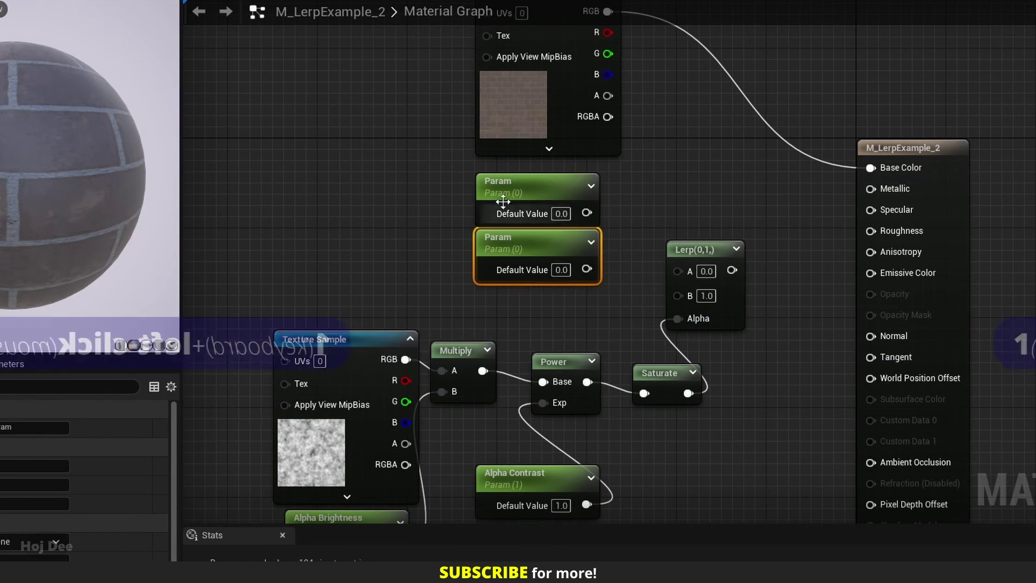
Step: Rename the upper parameter Roughness Min and the lower one Roughness Max
double_click(504, 180)
text(Roughnes)
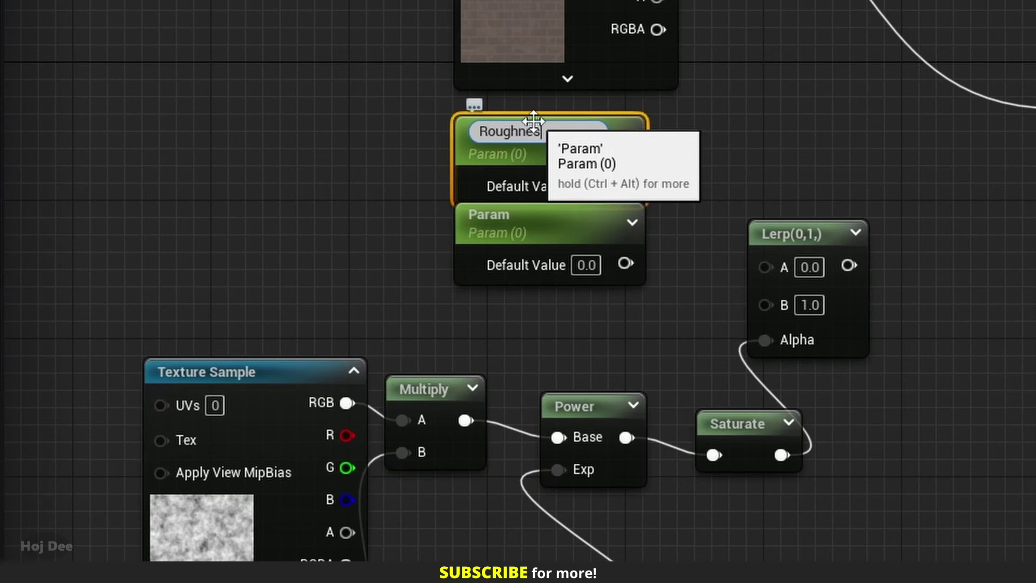
text(s Min)
key(Return)
click(502, 215)
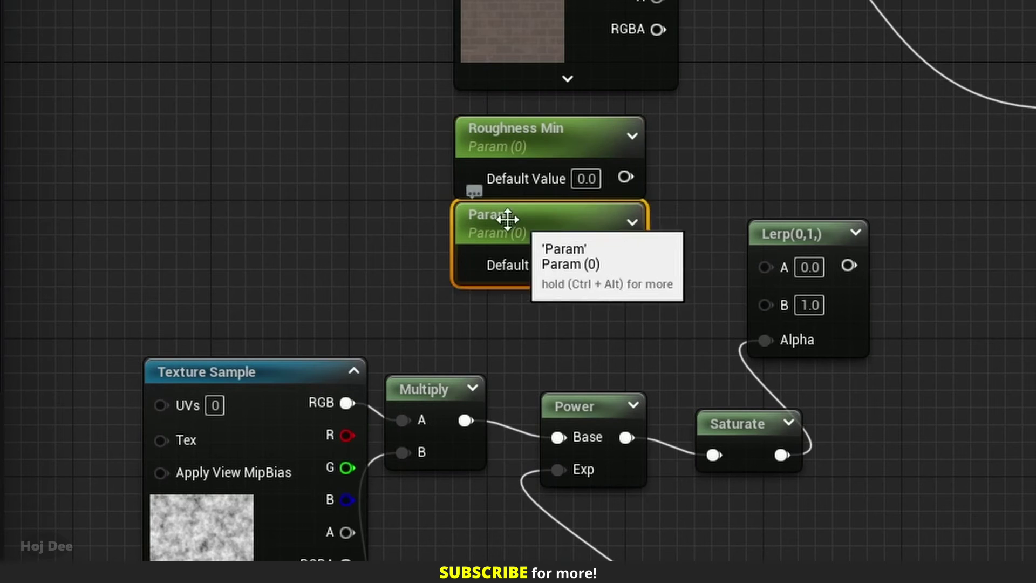
double_click(502, 215)
text(Roughness M)
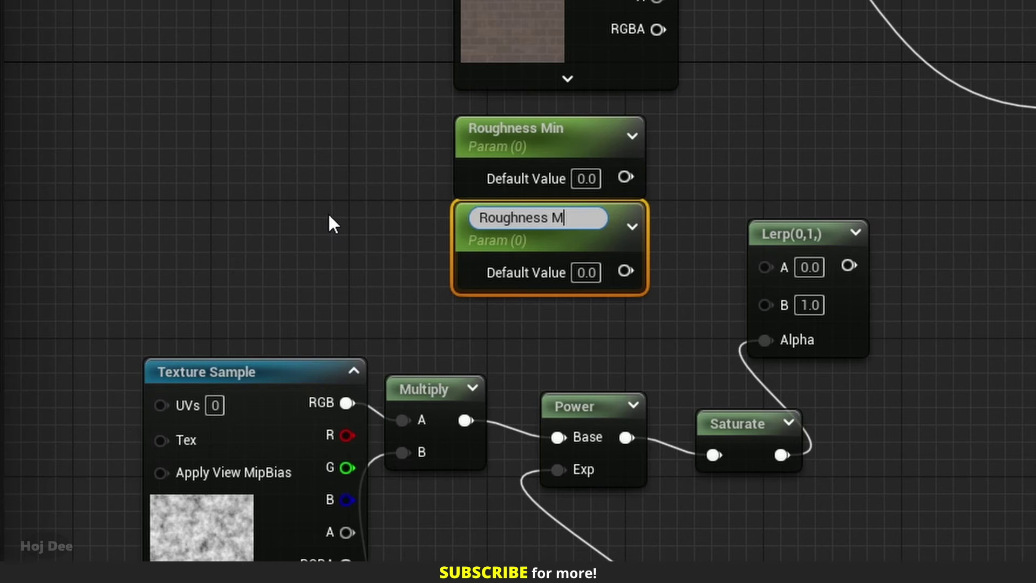
text(ax)
key(Return)
Step: Set Roughness Max to 1, and connect Roughness Min to the Lerp's A and Roughness Max to its B
click(586, 265)
text(1)
key(Return)
drag(624, 176, 765, 266)
drag(626, 263, 766, 305)
Step: Start previewing the Lerp node and turn the preview to view the blended roughness values
right_click(793, 241)
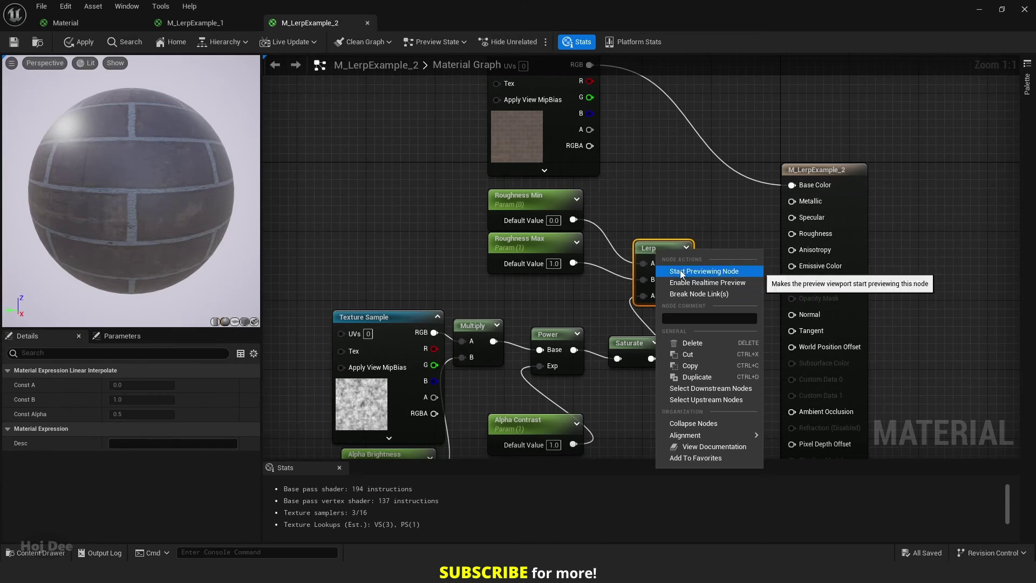
click(680, 271)
right_drag(680, 271, 709, 208)
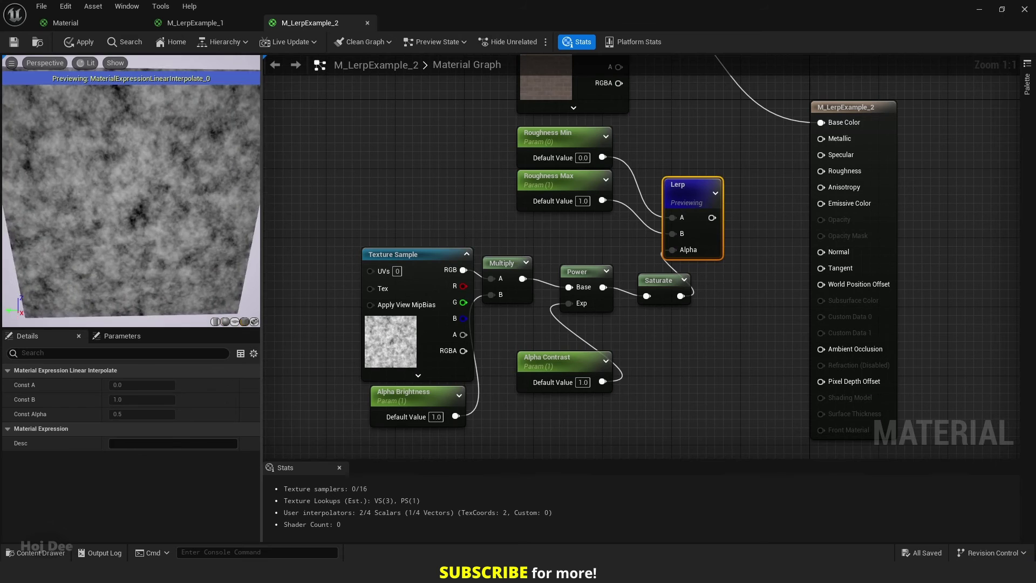
drag(151, 218, 151, 218)
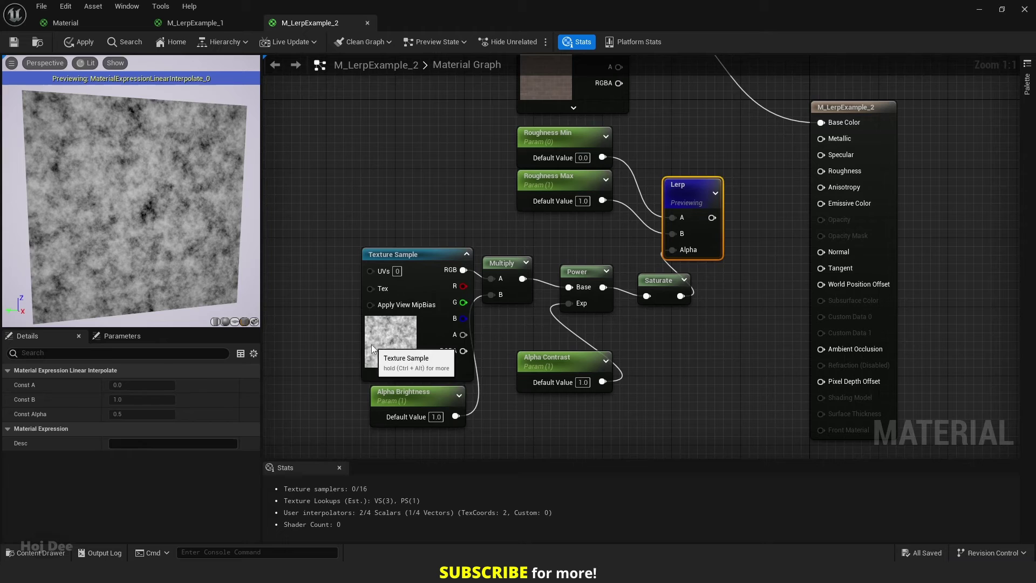
Step: Open the Perlin noise texture to examine its black and white areas, and return to the M_LerpExample_2 graph
double_click(390, 341)
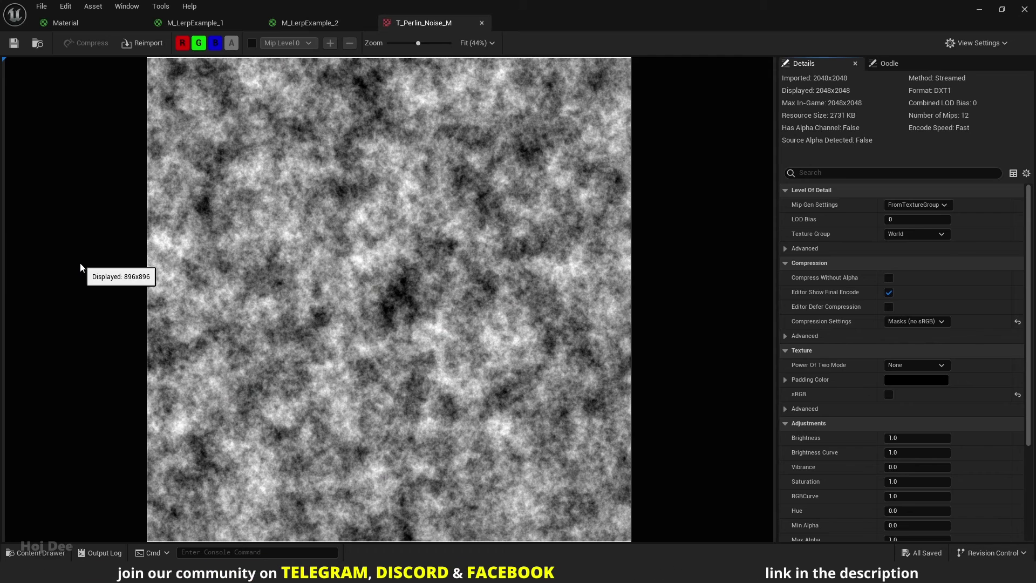
click(309, 23)
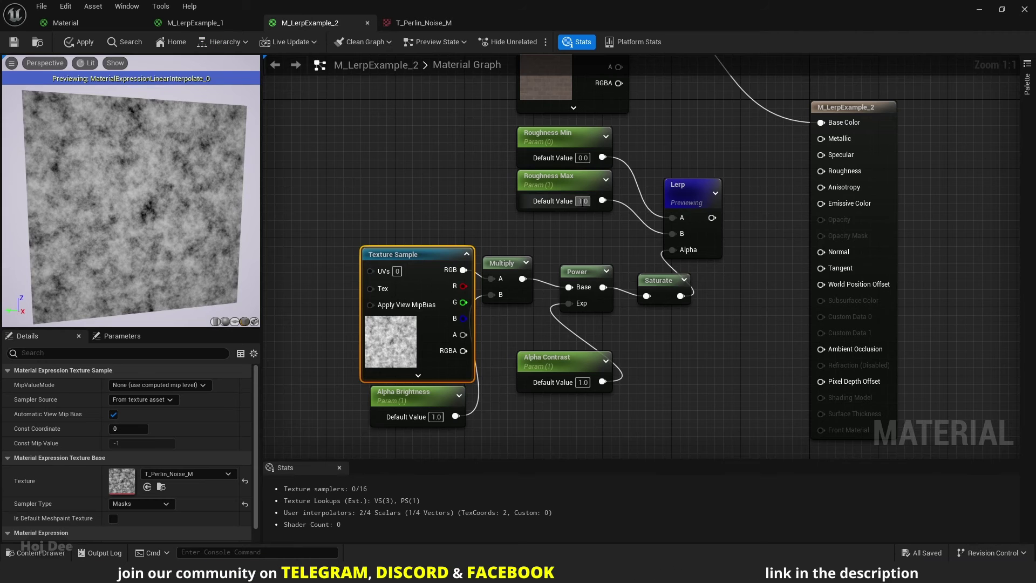
Step: Set the Roughness Max parameter's default value to 0.2
click(570, 189)
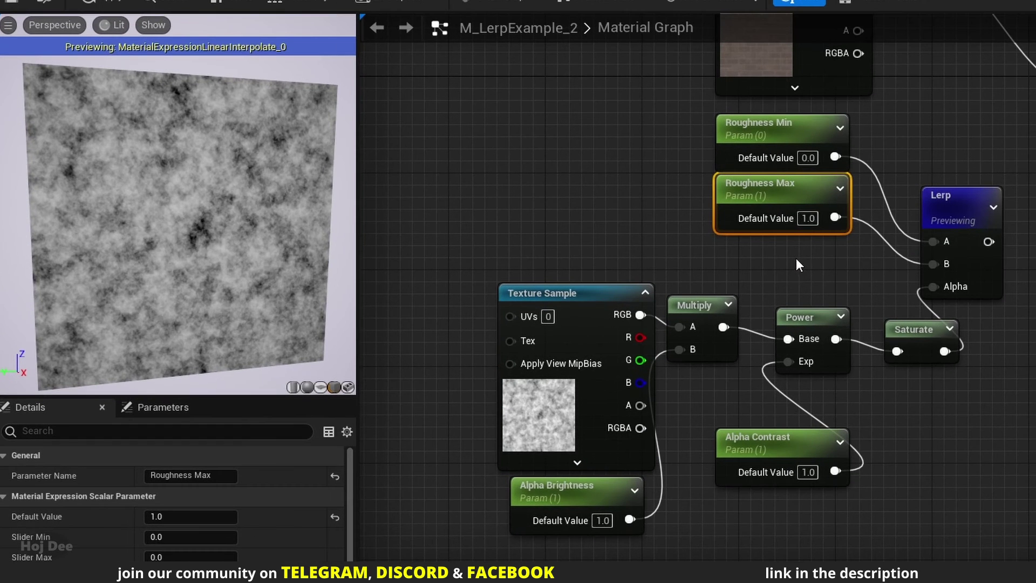
click(583, 201)
text(0.2)
key(Return)
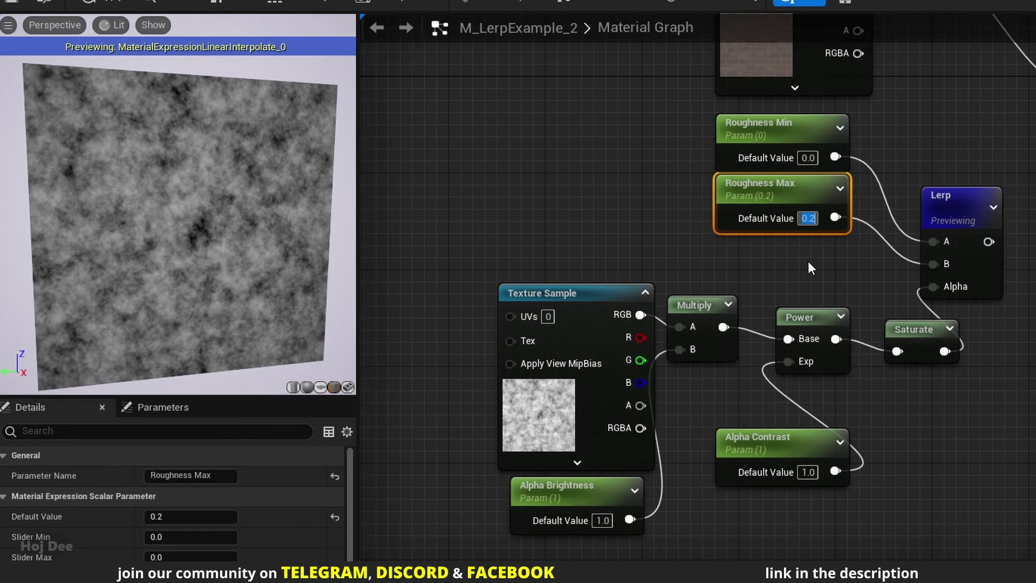
Step: Turn off auto exposure in the material preview, set EV100 to 0.1, and view the previewed plane from another angle
click(115, 25)
click(112, 318)
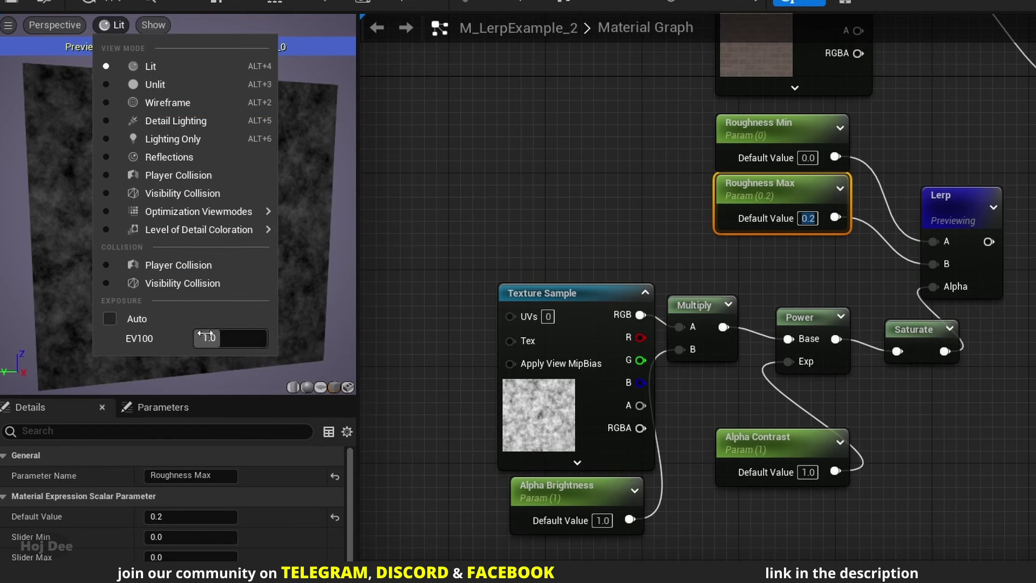
click(205, 336)
text(0.1)
key(Return)
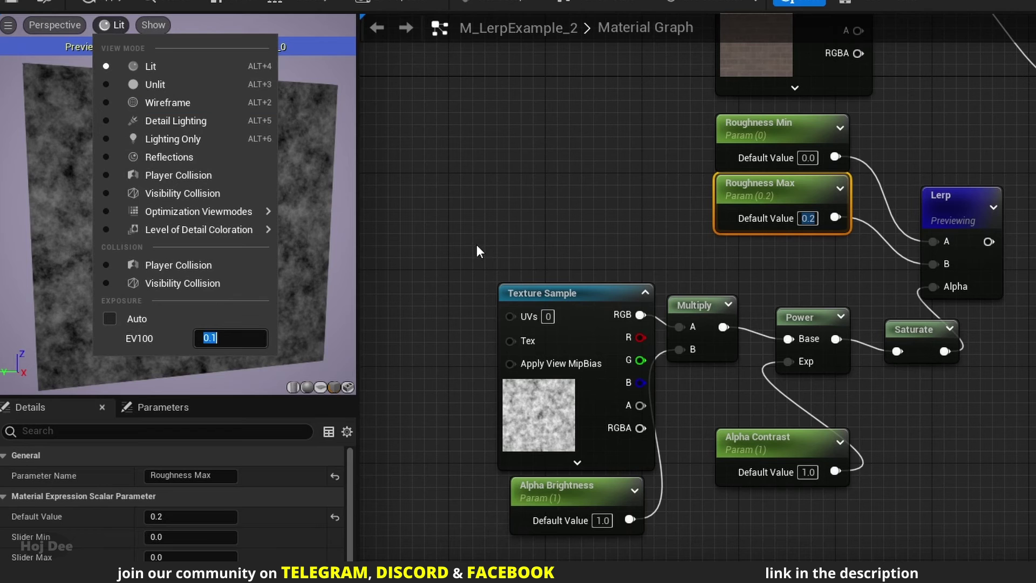
drag(322, 232, 497, 232)
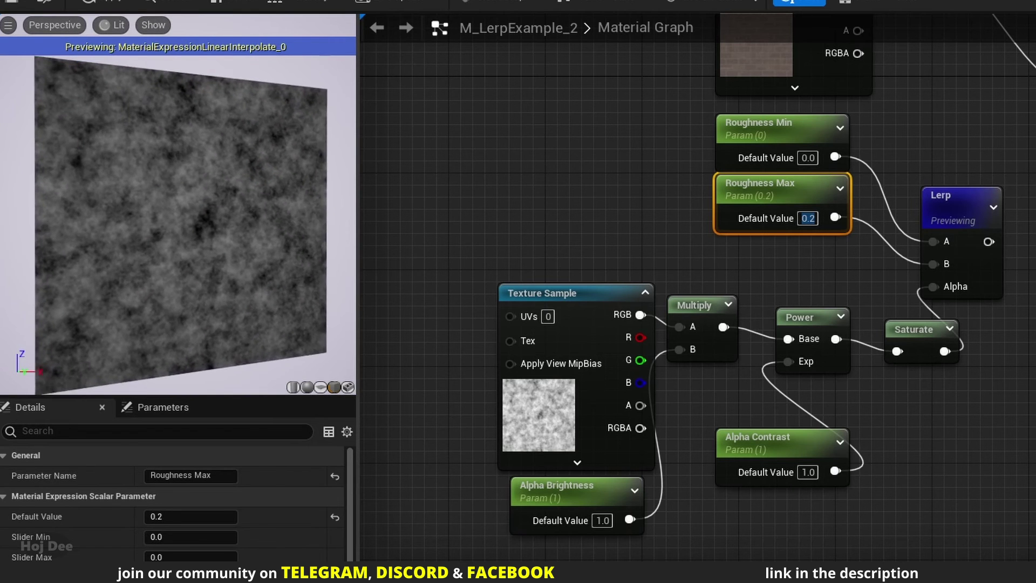
right_drag(321, 232, 322, 248)
drag(278, 236, 272, 236)
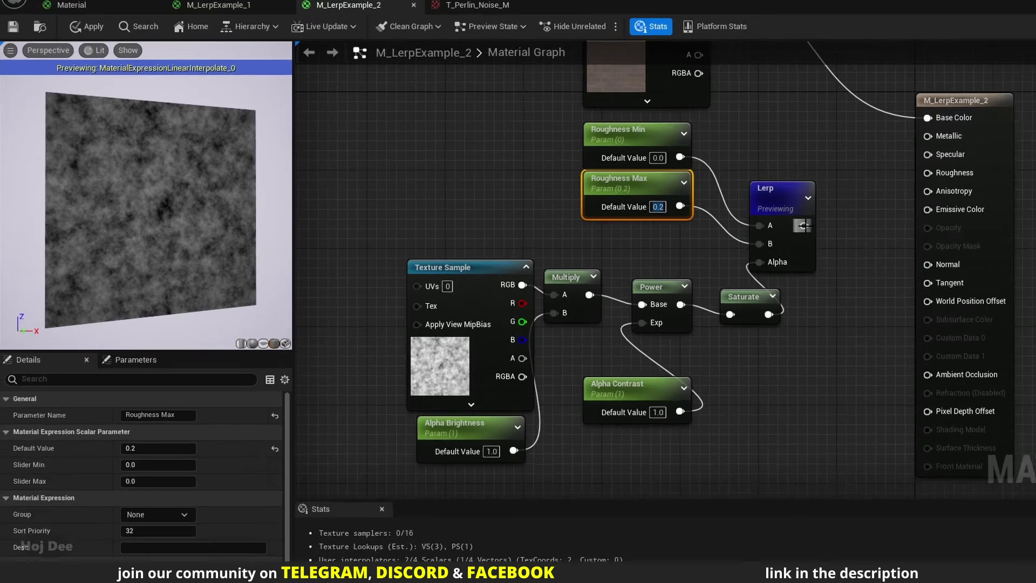
Step: Connect the Lerp output to the material's Roughness input and stop previewing the Lerp node
drag(988, 242, 1015, 224)
right_click(686, 197)
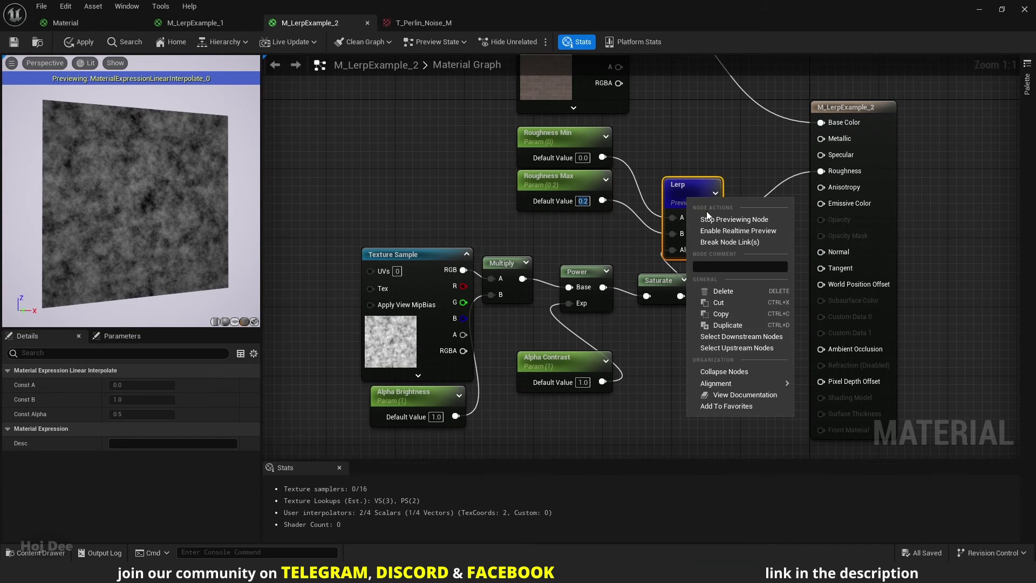
click(726, 259)
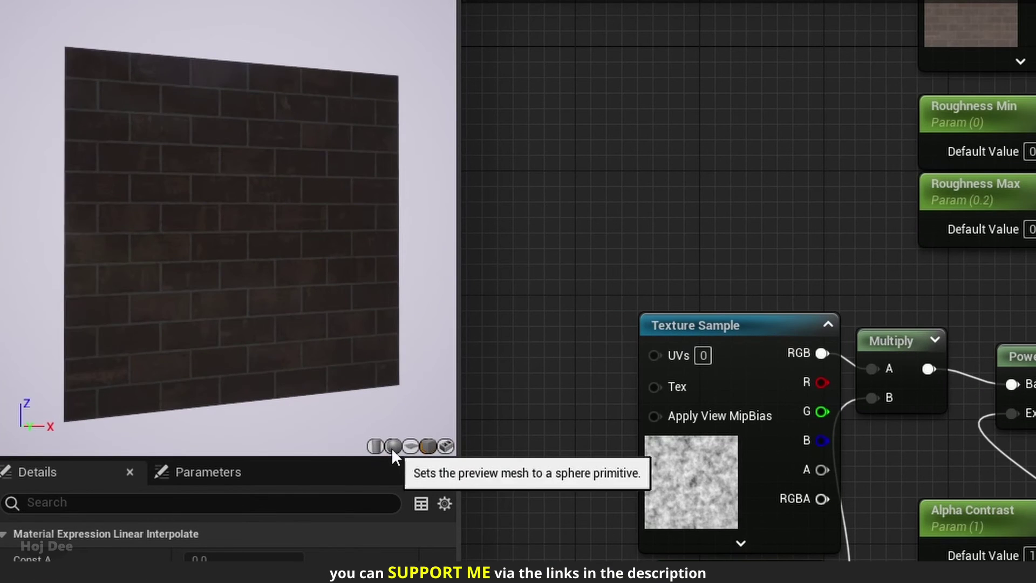
Step: Switch the preview mesh to a sphere, turn it to inspect the reflections, and start previewing the Lerp node
click(393, 446)
drag(232, 317, 248, 317)
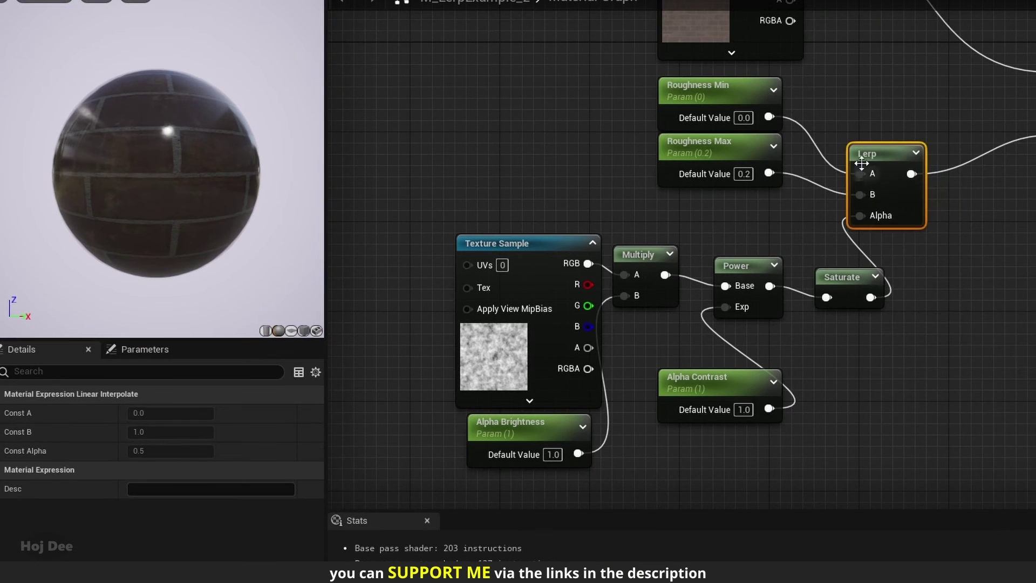
right_click(869, 157)
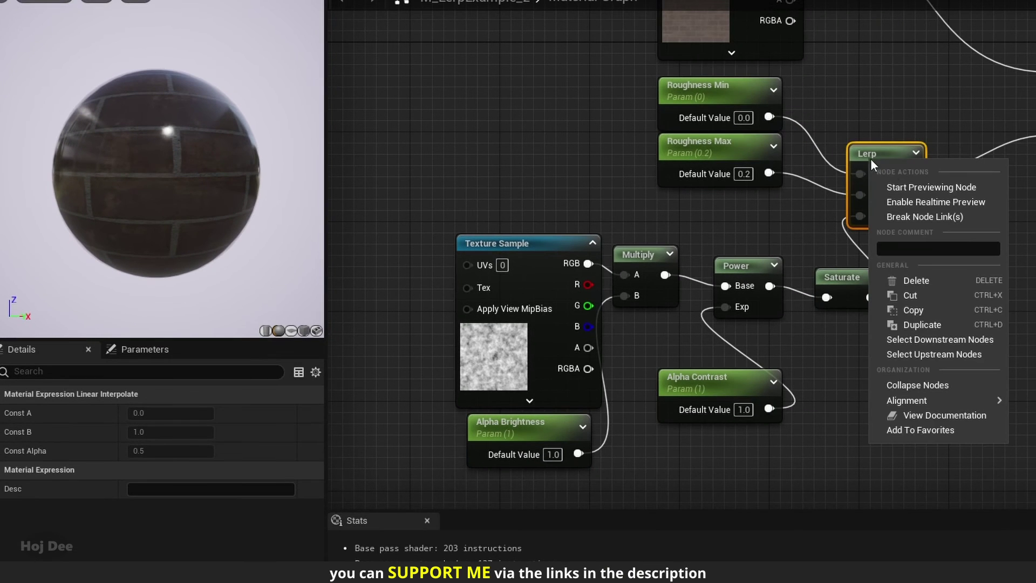
click(901, 185)
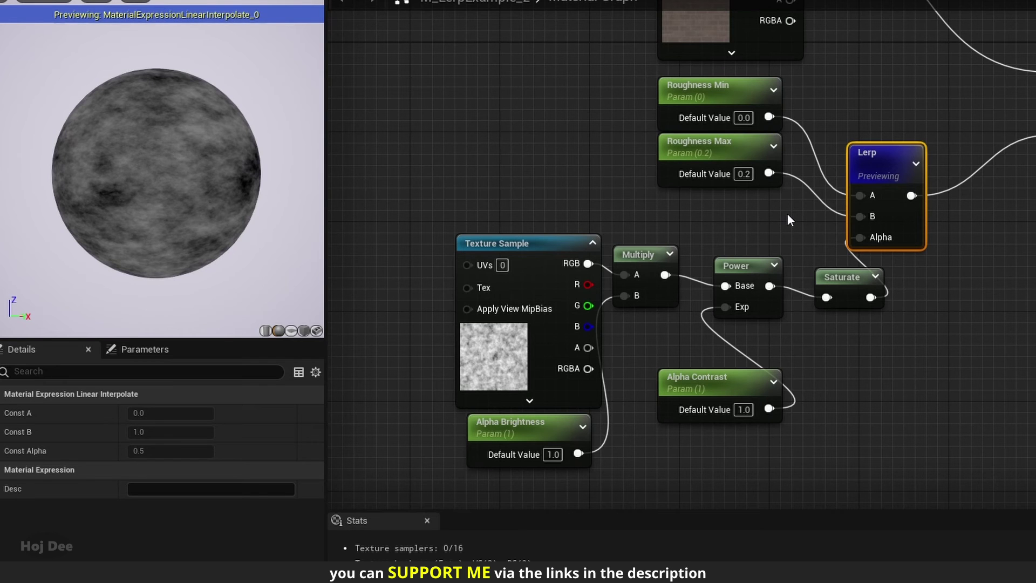
Step: Set the Roughness Max parameter's default value to 1
click(743, 174)
text(1)
key(Return)
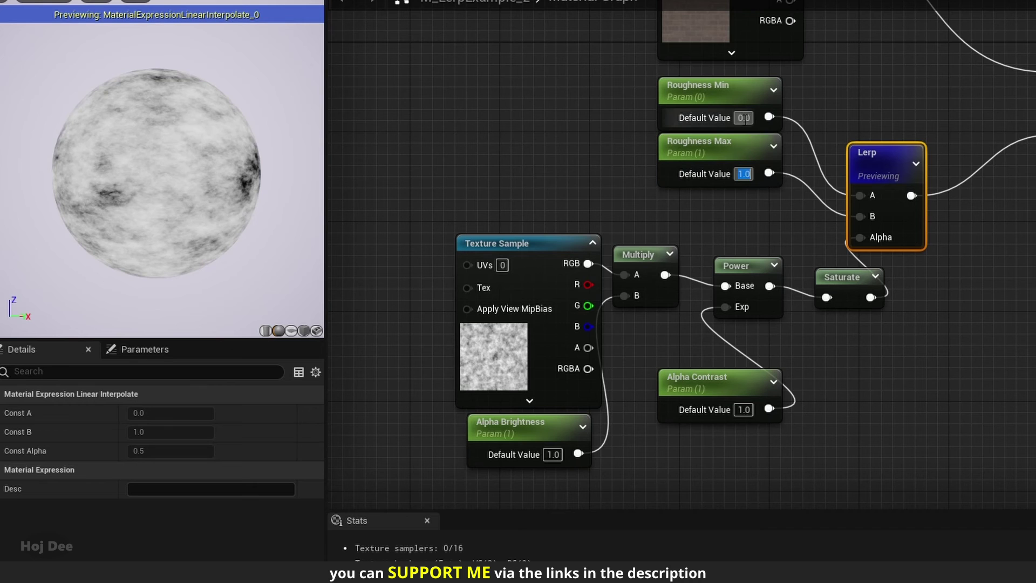
Step: Set the Roughness Min parameter's default value to 0.5 and stop previewing the Lerp node
click(743, 118)
text(0.5)
key(Return)
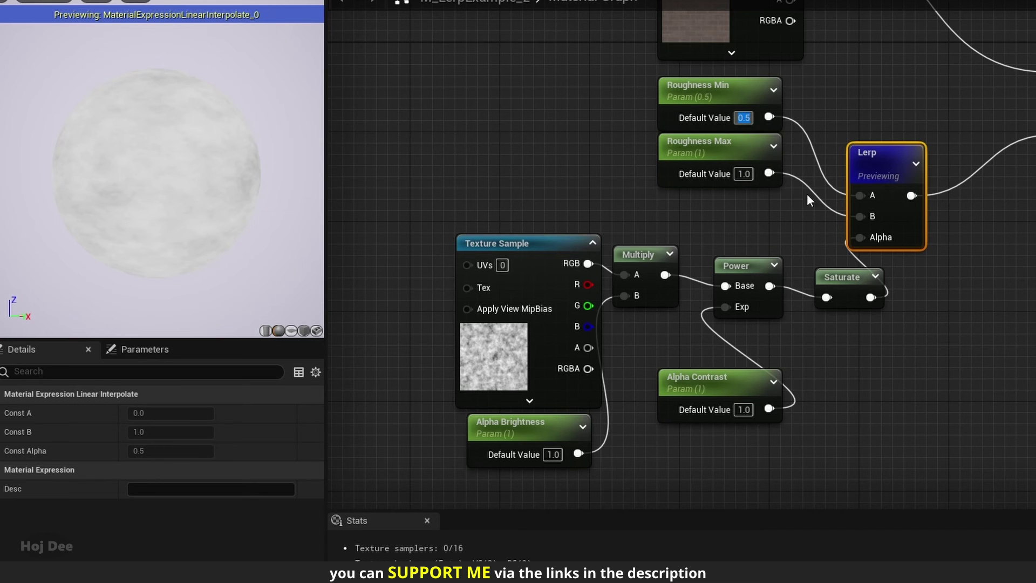
right_click(869, 169)
click(897, 195)
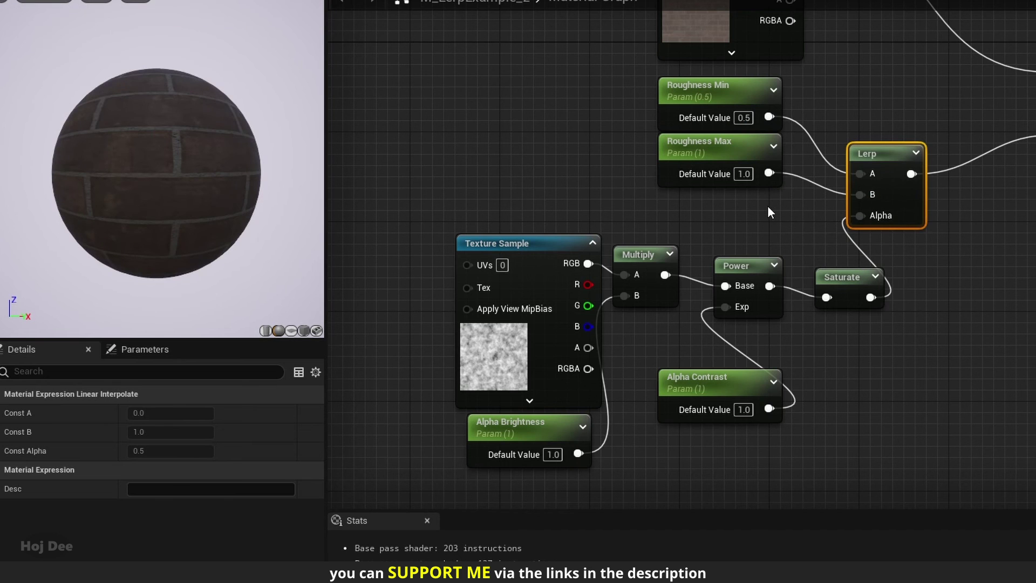
Step: Set the Roughness Min parameter's default value to 0, and apply and save the material
click(743, 118)
text(0)
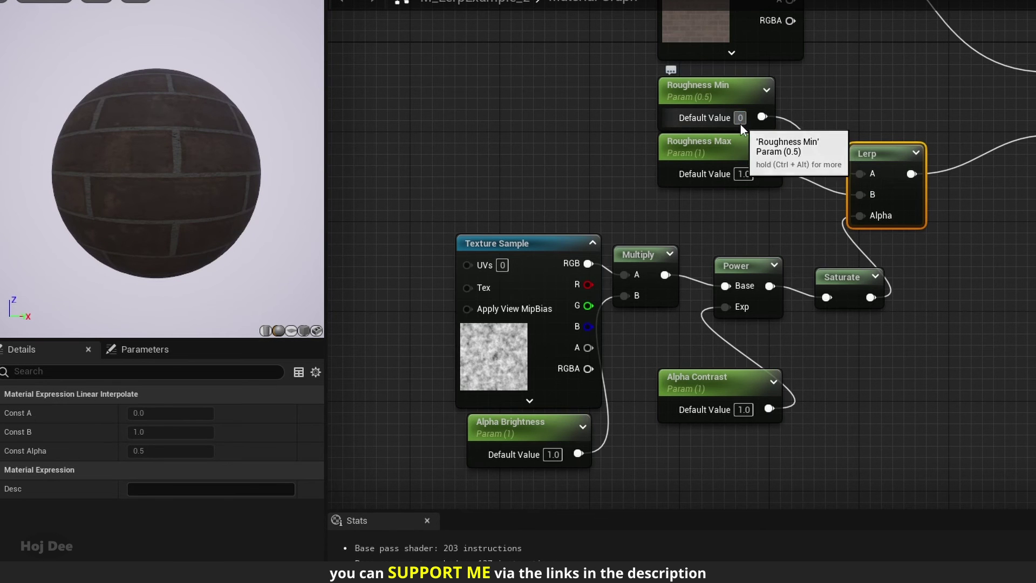
key(Return)
click(84, 42)
click(14, 42)
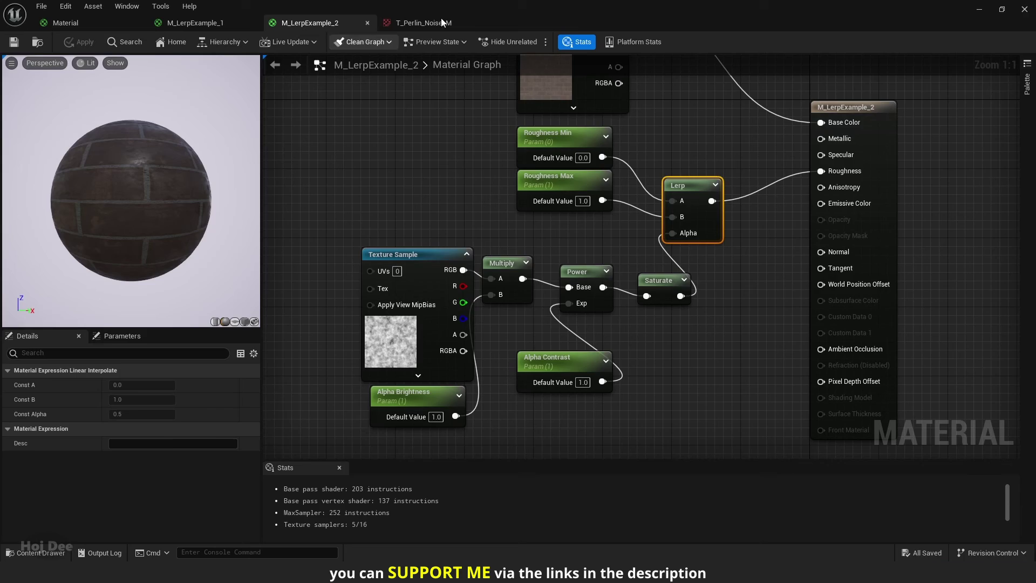
Step: Place the material editor beside the level viewport and assign M_LerpExample_2 to the cube
drag(475, 13, 1035, 114)
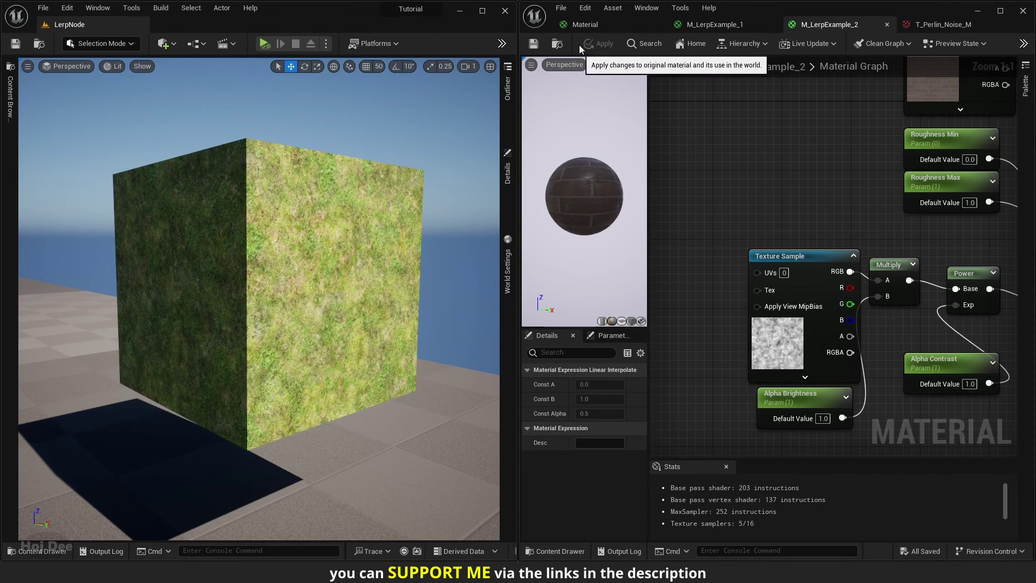
key(ctrl+space)
drag(689, 427, 302, 271)
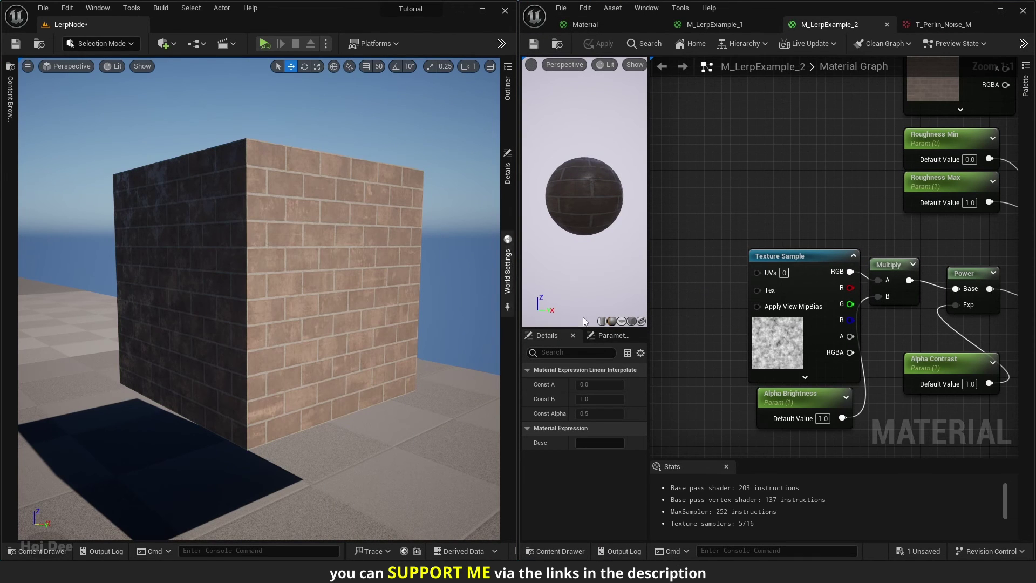
Step: Adjust the Alpha Brightness parameter's default value and select the Alpha Contrast parameter
right_drag(828, 236, 740, 239)
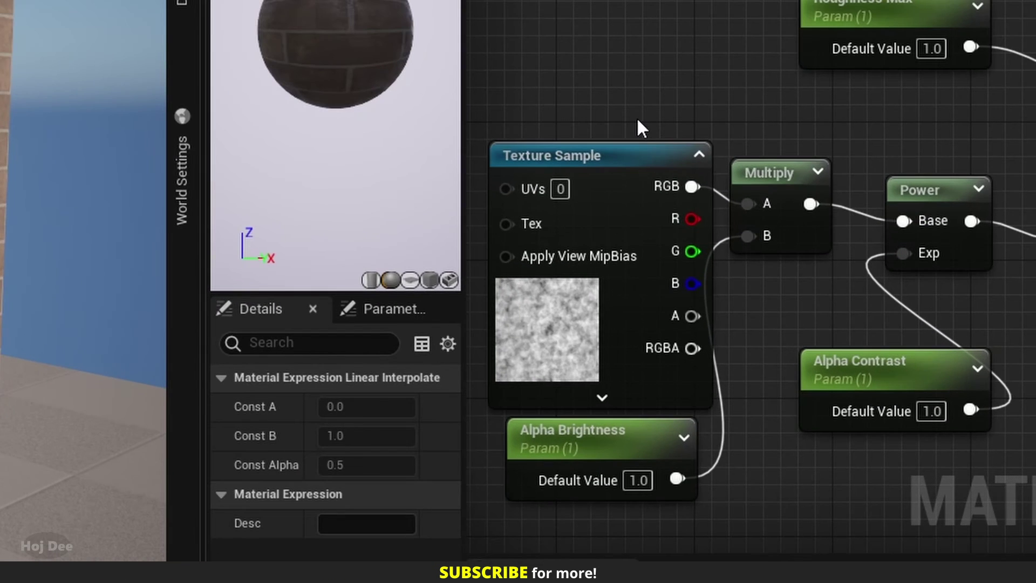
click(683, 453)
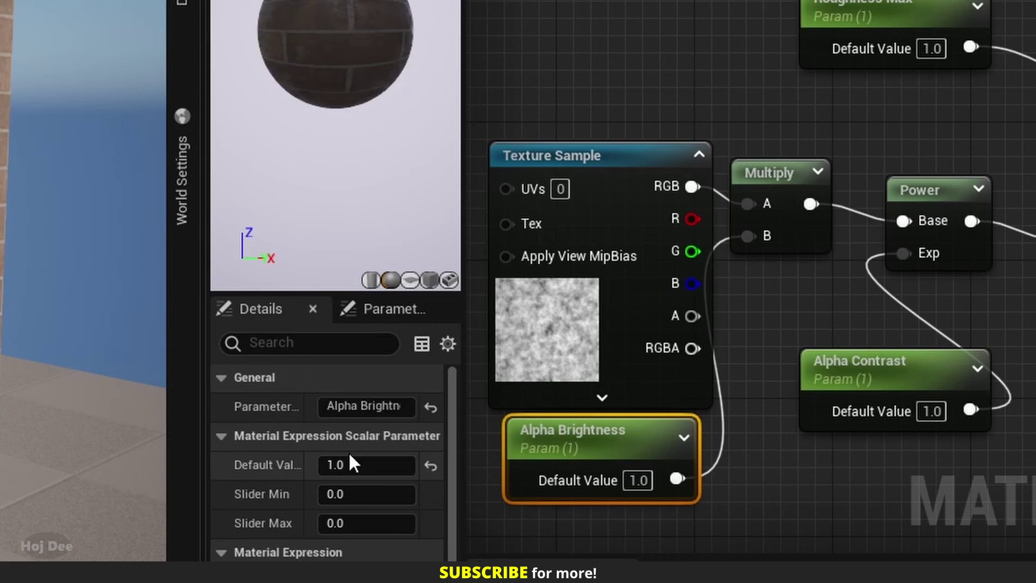
drag(350, 461, 363, 461)
mouse_move(616, 385)
mouse_down()
mouse_move(596, 385)
mouse_move(621, 385)
mouse_up()
click(913, 362)
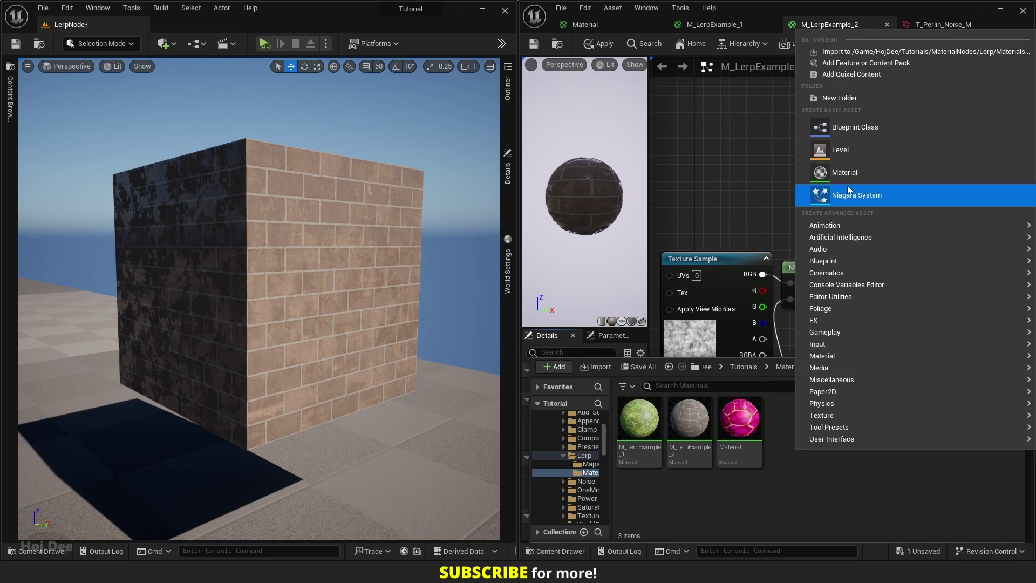
Step: Create a new material named M_LerpExample_3 in the Lerp Materials folder
click(845, 173)
text(M_L)
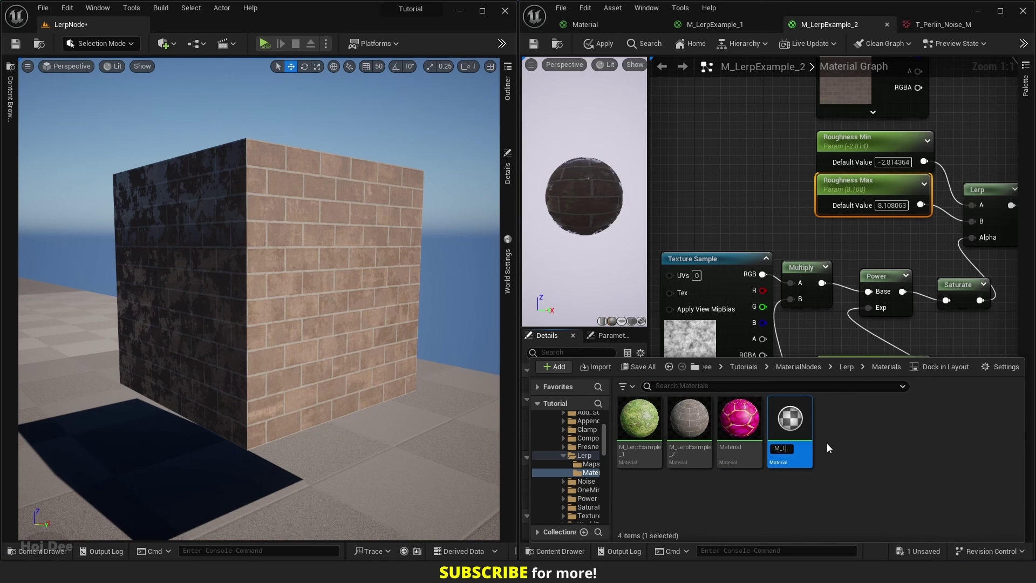
text(erpExample_3)
key(Return)
Step: Assign M_LerpExample_3 to the cube in the level and open the material for editing
drag(744, 431, 383, 329)
key(ctrl+space)
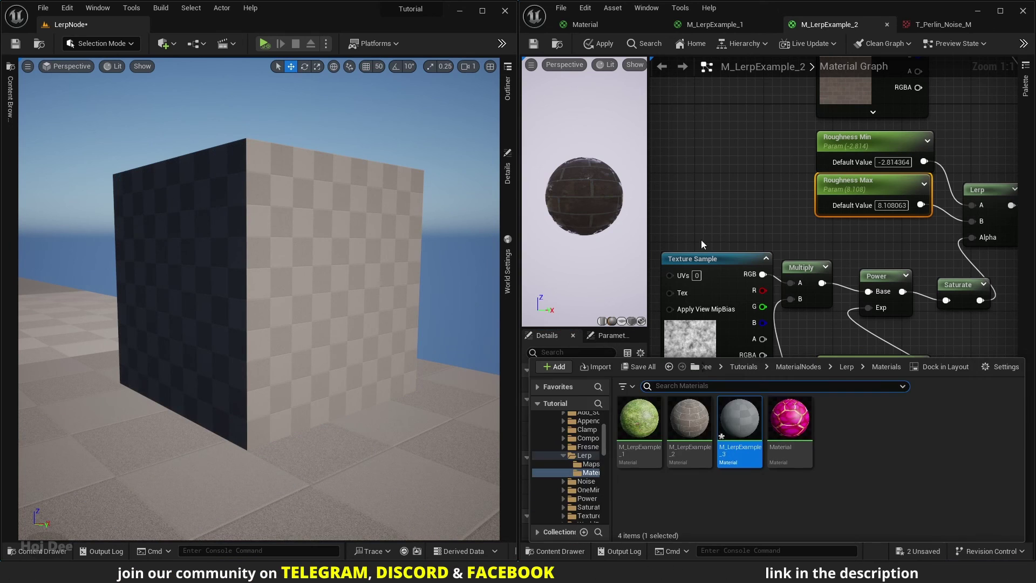
double_click(738, 426)
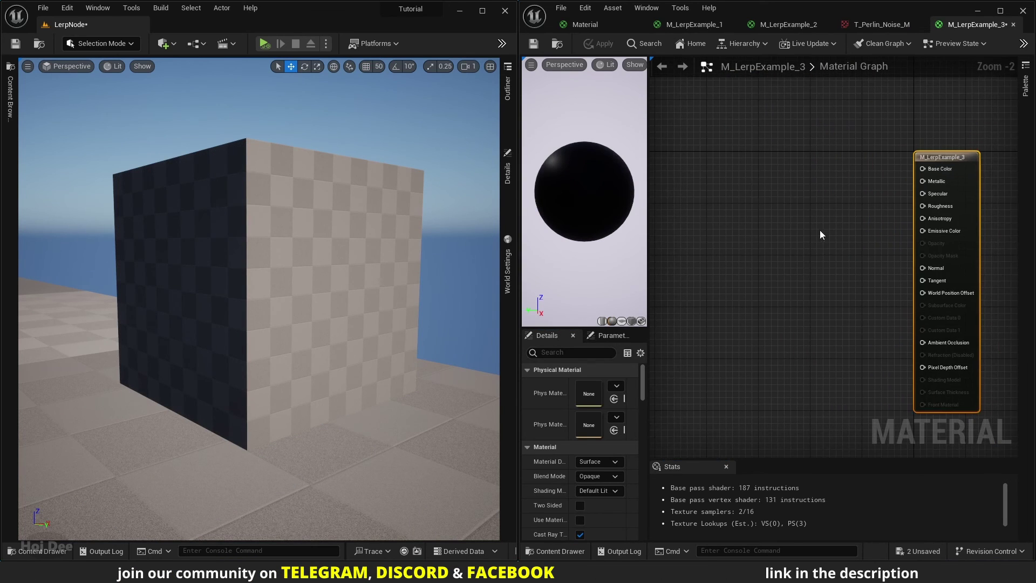
Step: Add two Constant3Vector nodes to the M_LerpExample_3 graph, placed one above the other
key(3)
click(766, 157)
drag(782, 161, 708, 131)
key(3)
click(717, 233)
drag(746, 244, 721, 213)
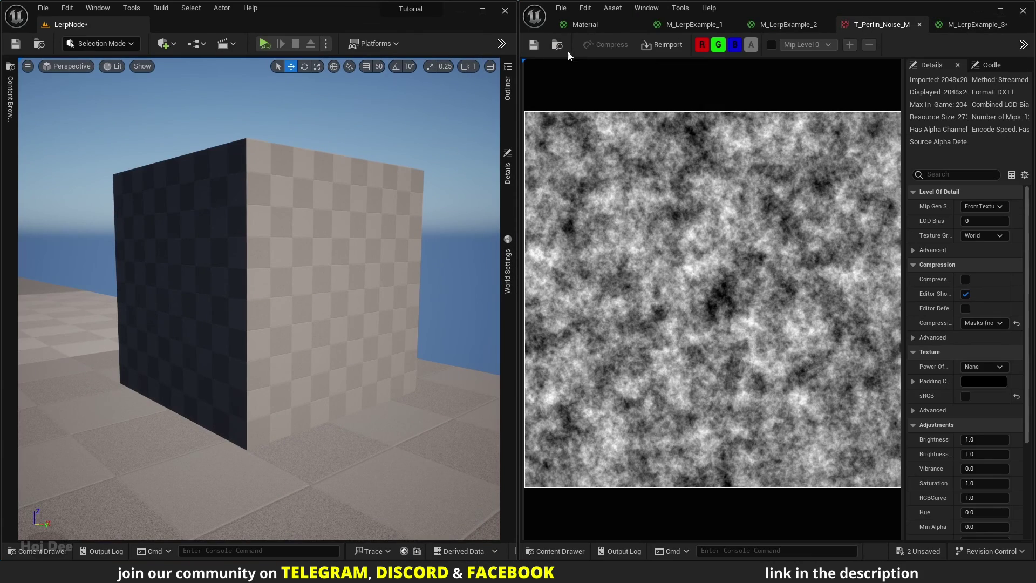
Step: Add the T_Perlin_Noise_M texture to the M_LerpExample_3 graph below the constants, and add a Lerp node
key(ctrl+space)
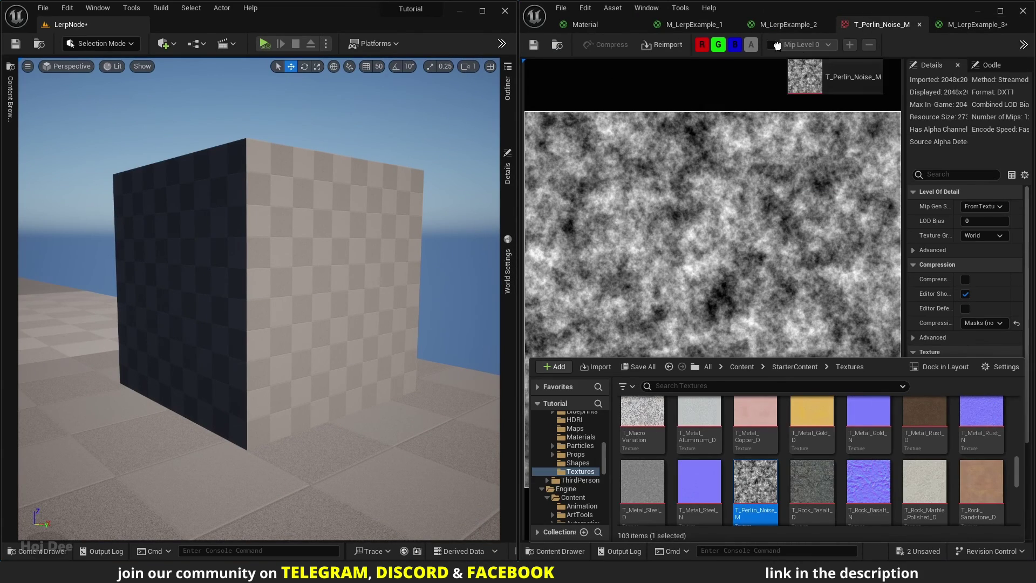
drag(777, 45, 709, 299)
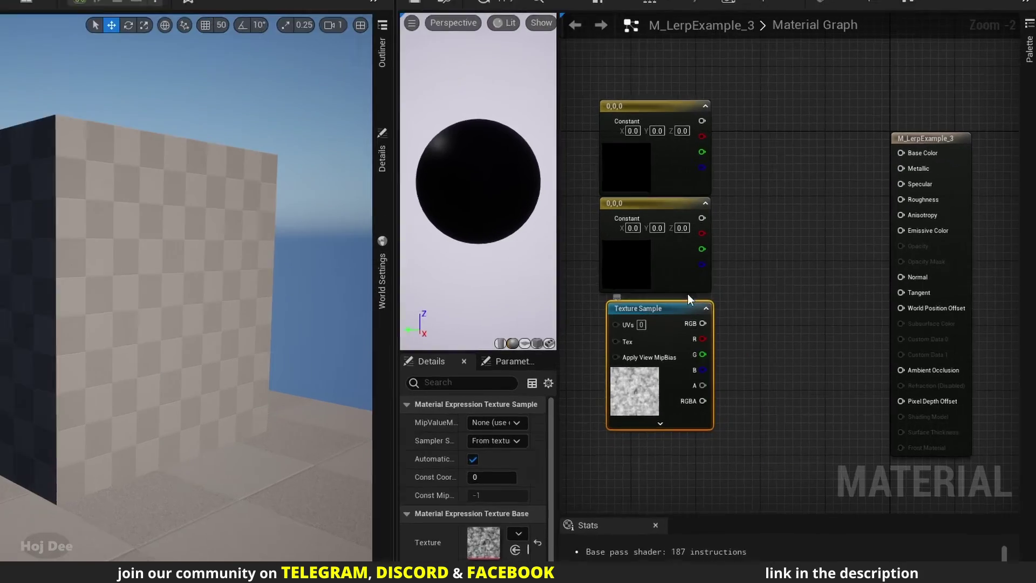
click(755, 207)
Step: Set the upper constant to blue (0, 0, 1) and the lower constant to red (1, 0, 0)
click(682, 131)
text(1)
key(Return)
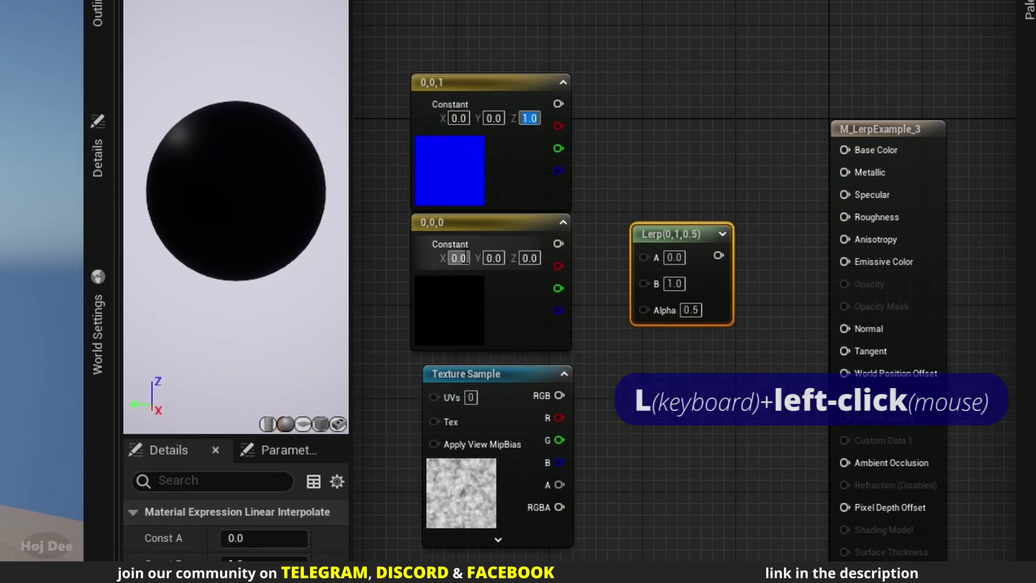
click(467, 257)
text(1)
key(Return)
Step: Connect the blue constant to Lerp A, red to B, the noise texture's RGB to Alpha, and the Lerp output to Base Color
scroll(610, 301, up, 2)
drag(531, 37, 663, 249)
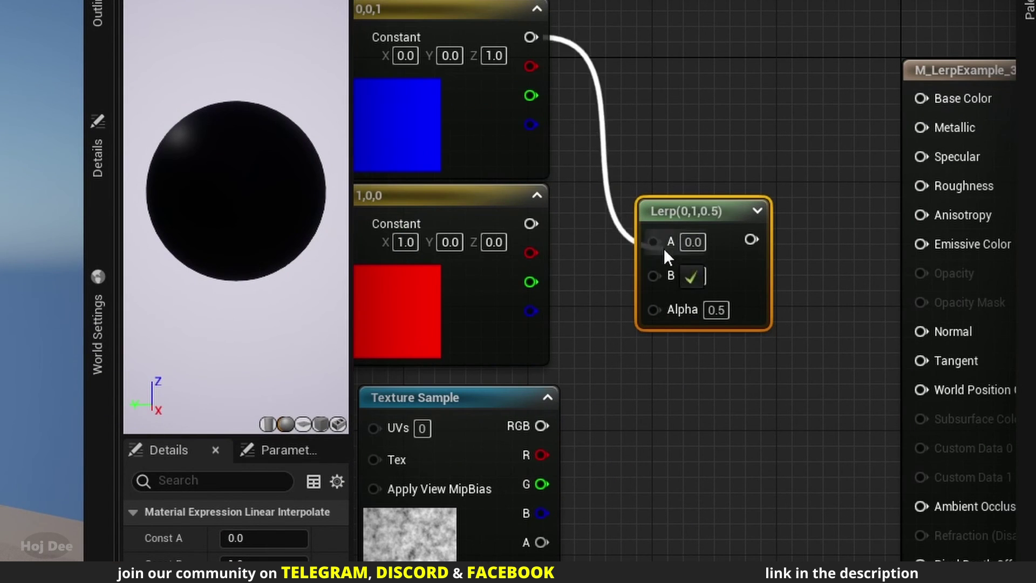
drag(531, 224, 653, 269)
drag(542, 426, 654, 297)
drag(725, 239, 868, 124)
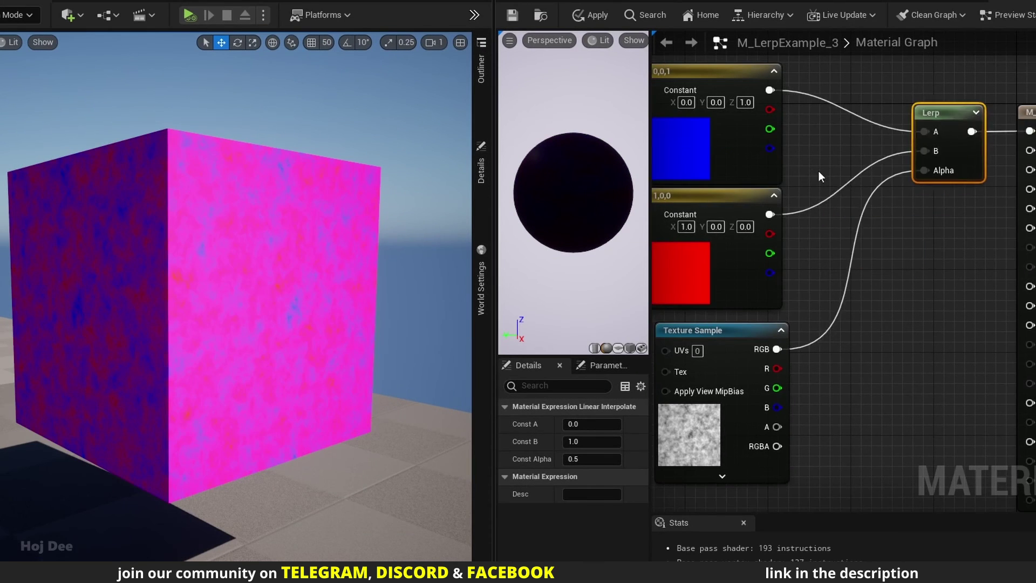
Step: Make room around the Texture Sample, add a Panner node and connect its output to the texture's UVs
shift+click(806, 220)
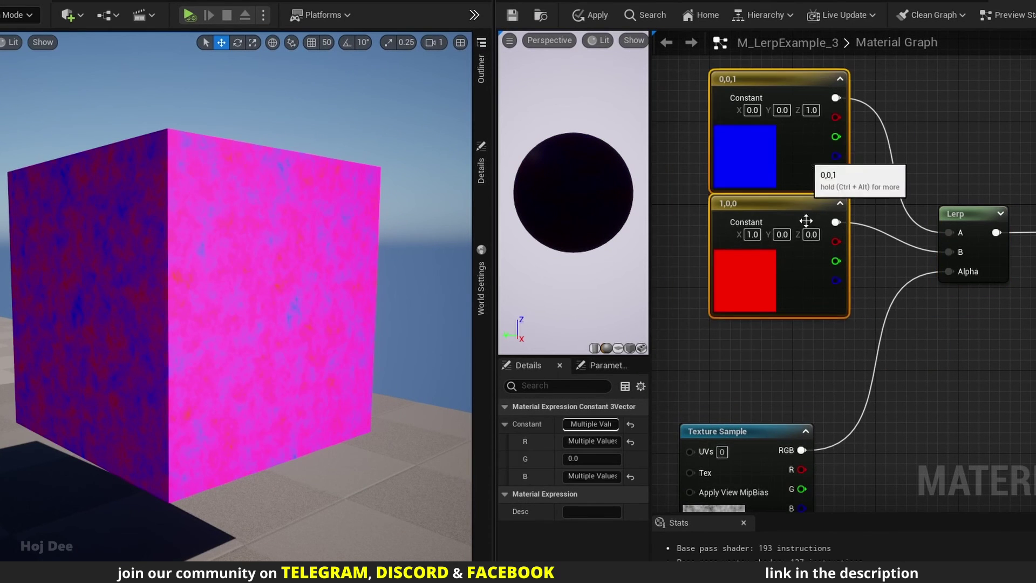
drag(747, 431, 840, 325)
right_drag(728, 374, 775, 350)
key(p)
click(696, 348)
drag(735, 357, 693, 314)
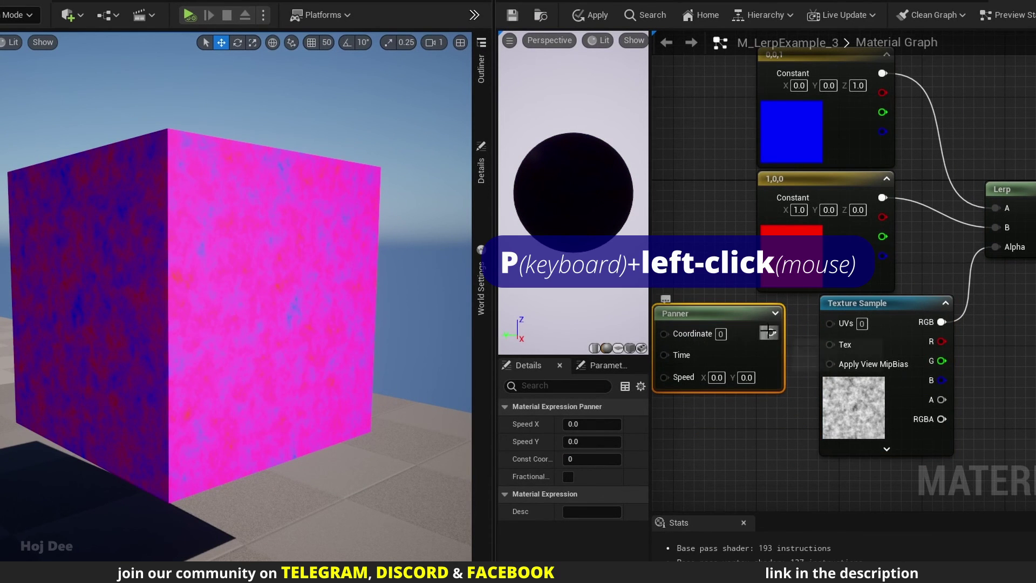
drag(768, 331, 829, 323)
drag(740, 324, 749, 314)
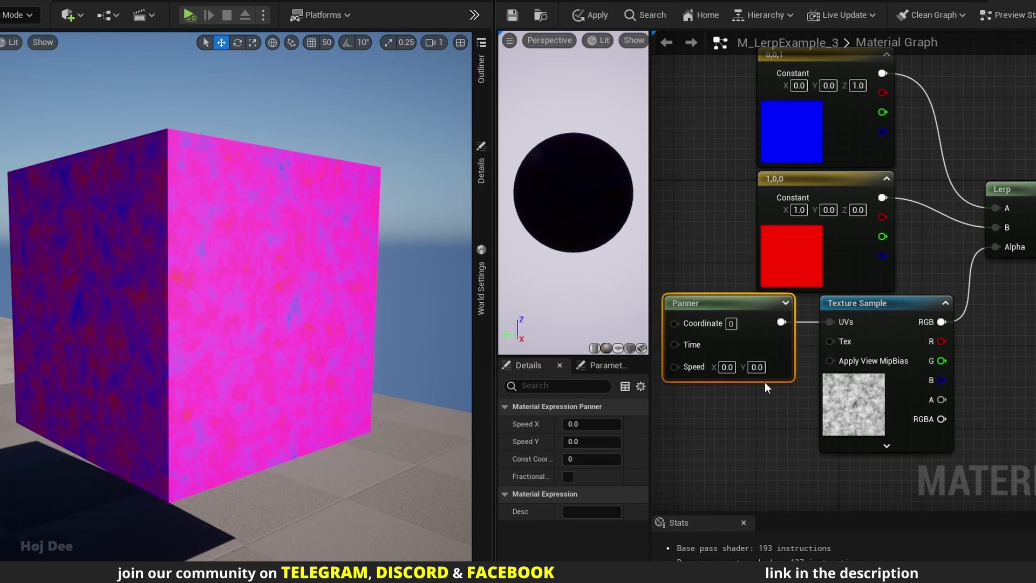
Step: Set the Panner's Speed X to 0.1 and apply the material changes
click(726, 367)
text(0.1)
click(575, 17)
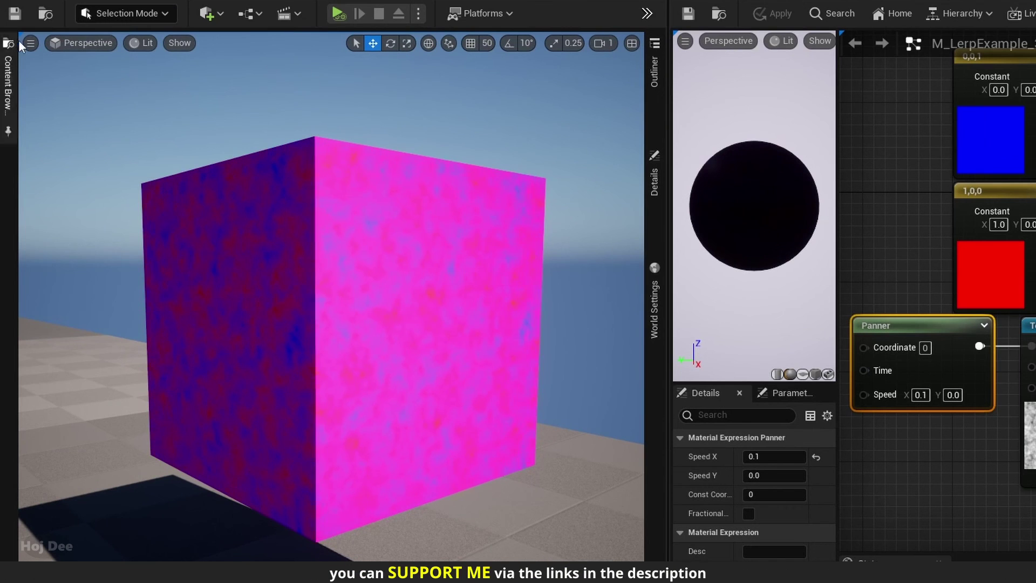
Step: Check the Realtime setting in the level viewport's options
click(31, 43)
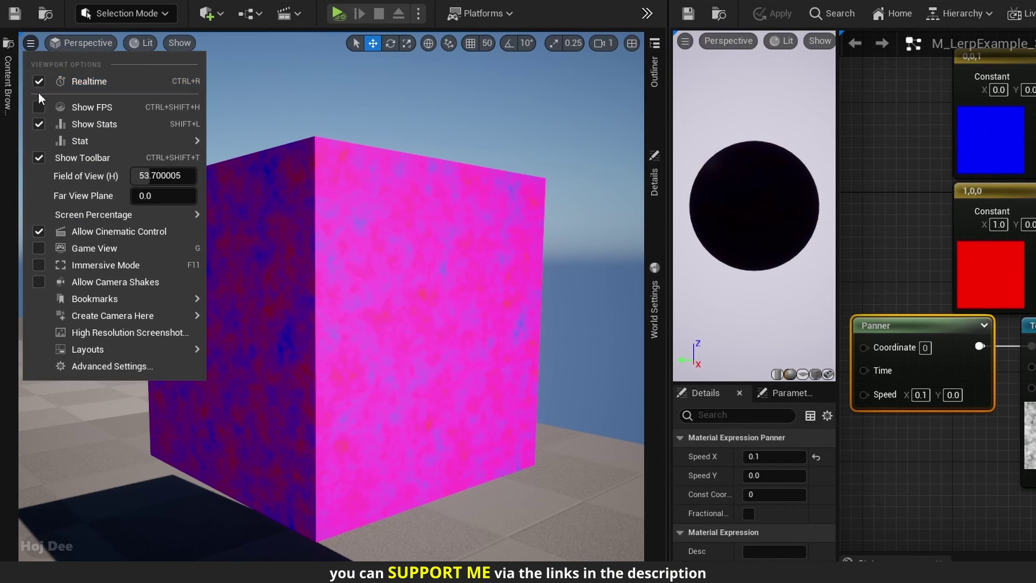
click(34, 44)
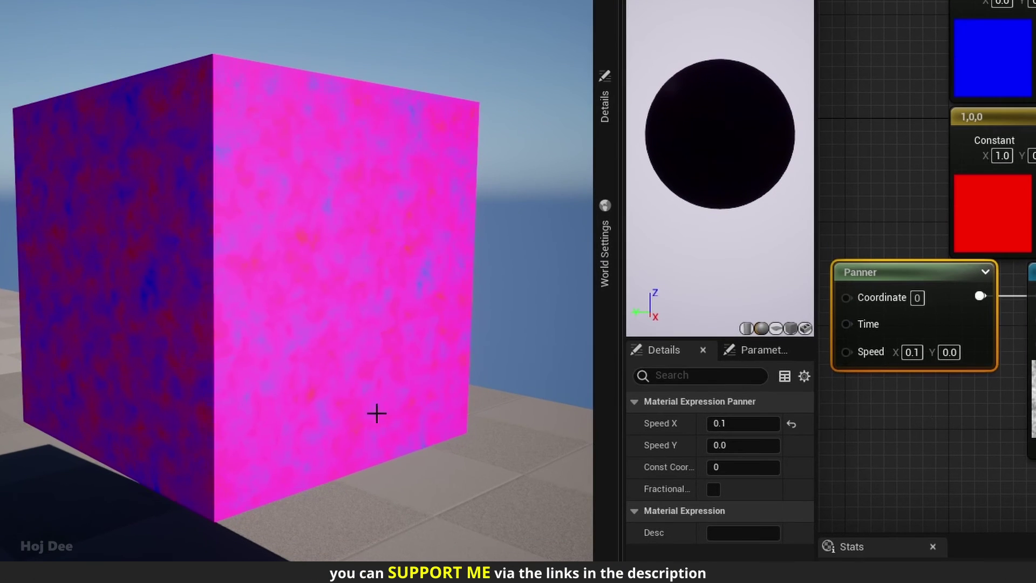